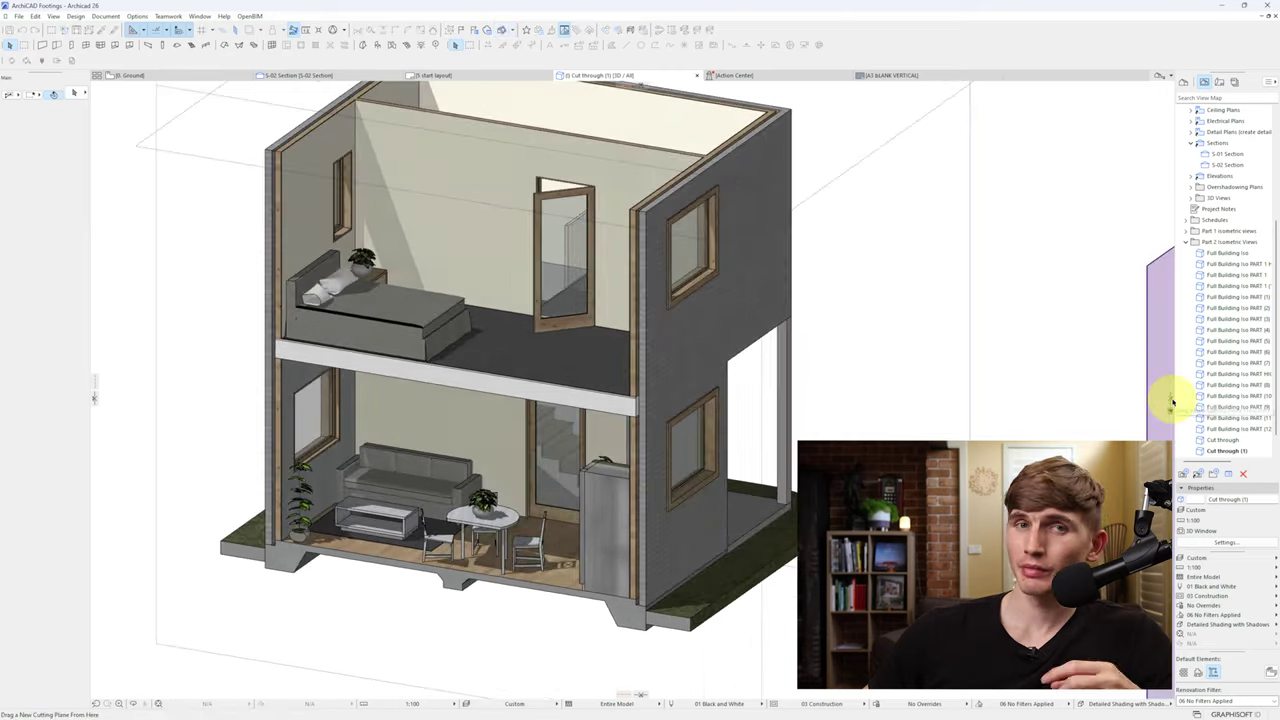
Step: Slice the 3D building crosswise with a new cutting plane through the rooms and inspect the exposed edge footing
{"action": "left_click_drag", "start_coordinate": [1173, 401], "coordinate": [460, 386]}
{"action": "left_click", "coordinate": [575, 345]}
{"action": "middle_click_drag", "start_coordinate": [580, 349], "coordinate": [480, 428], "text": "shift"}
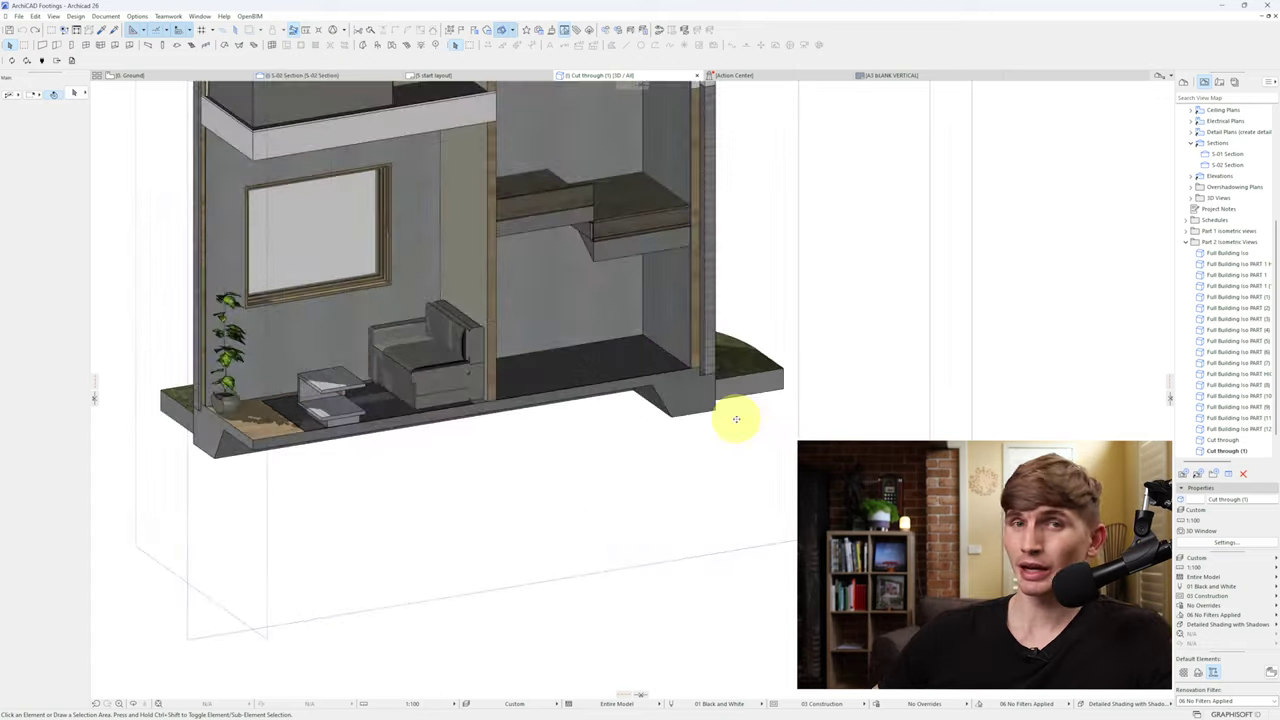
Step: Select the edge footing under the external wall in the 3D view and open the Profile Manager
{"action": "key", "text": "ctrl"}
{"action": "key", "text": "ctrl"}
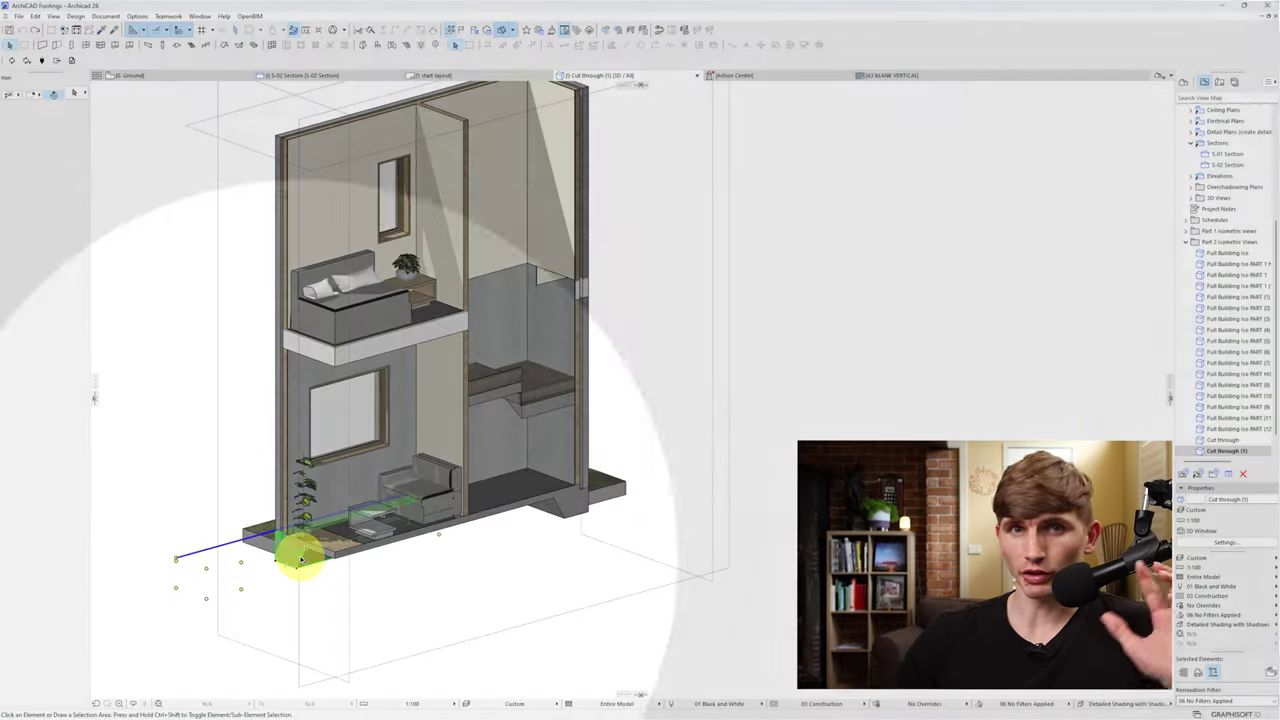
{"action": "left_click", "coordinate": [137, 16]}
{"action": "mouse_move", "coordinate": [170, 29]}
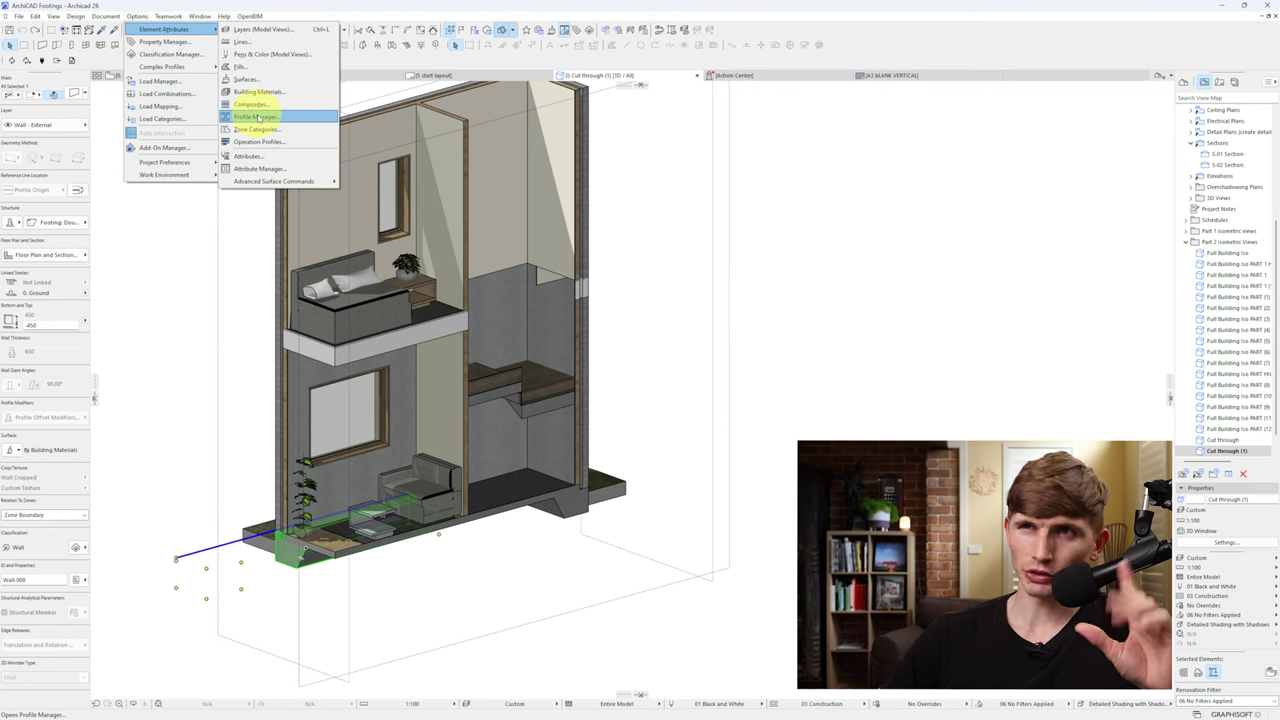
{"action": "left_click", "coordinate": [258, 118]}
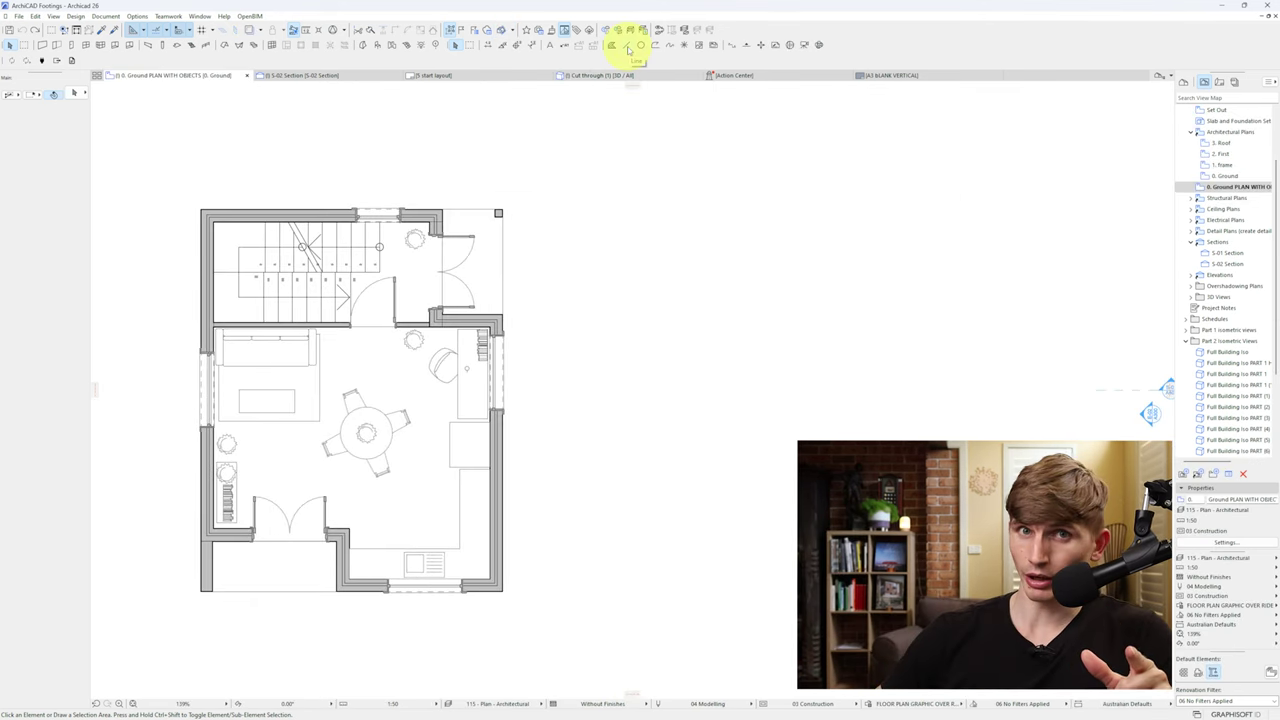
Step: Draw a 386 mm vertical line beside the ground floor plan and a 300 mm horizontal line from its lower end
{"action": "left_click", "coordinate": [627, 46]}
{"action": "left_click", "coordinate": [599, 337]}
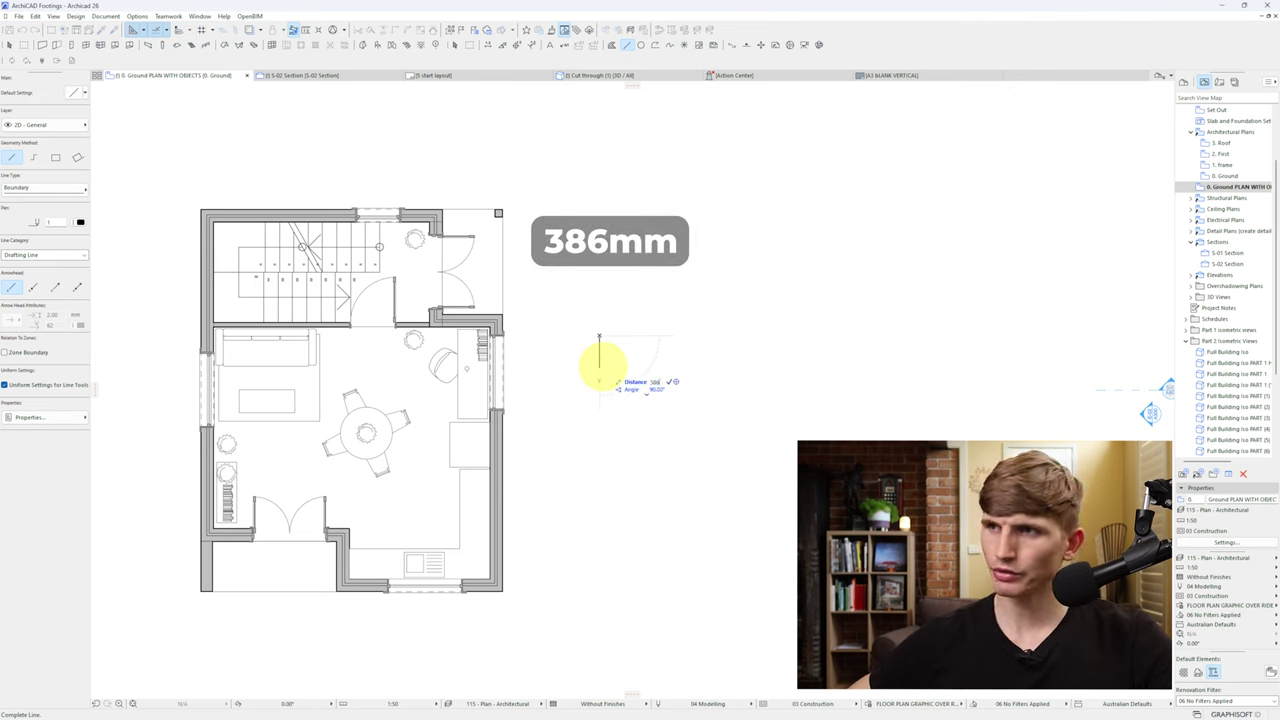
{"action": "left_click", "coordinate": [599, 351]}
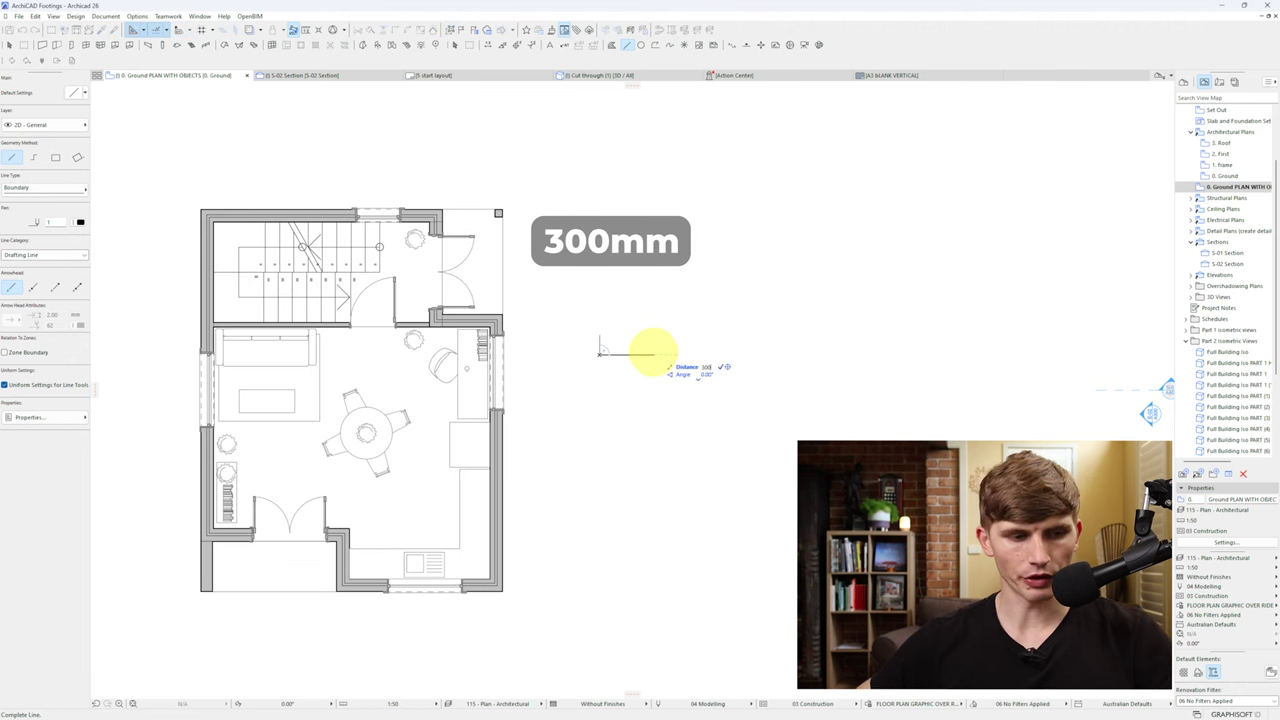
{"action": "type", "text": "300"}
{"action": "key", "text": "Return"}
Step: Extend the base line by 200 mm and draw a 1000 mm horizontal line from the vertical line's upper end
{"action": "scroll", "coordinate": [647, 348], "scroll_direction": "up", "scroll_amount": 5}
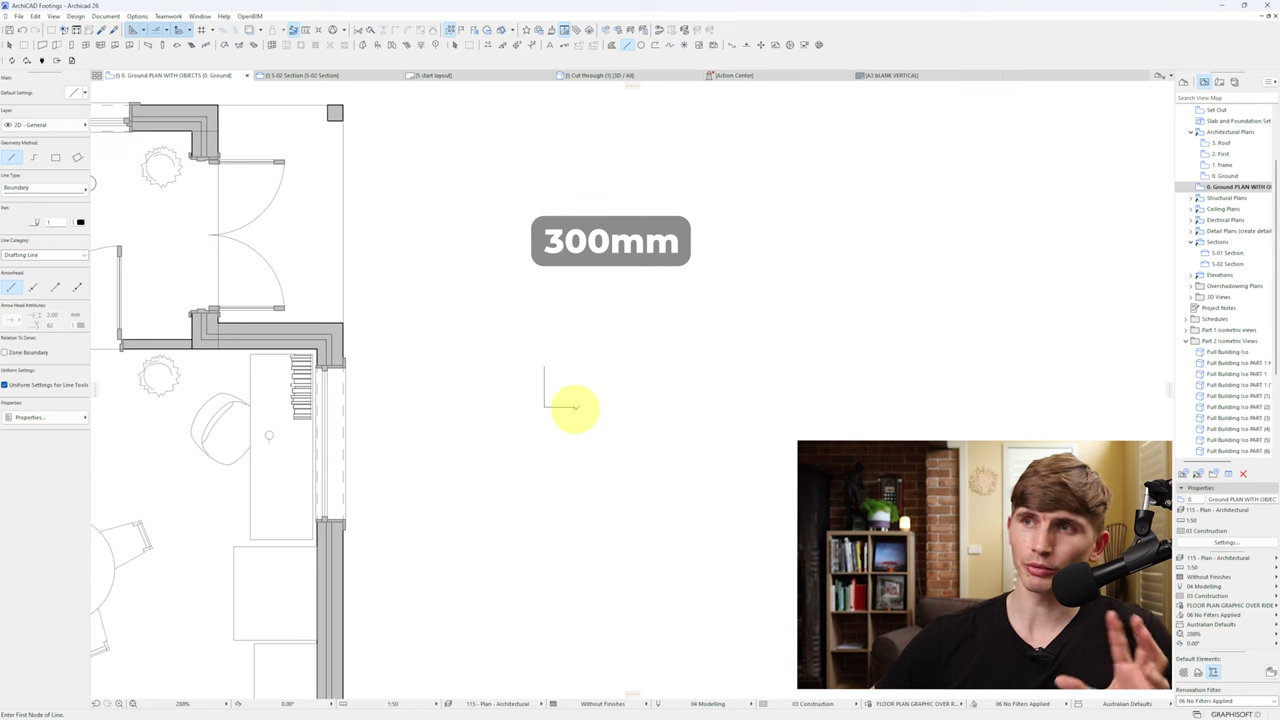
{"action": "left_click", "coordinate": [575, 406]}
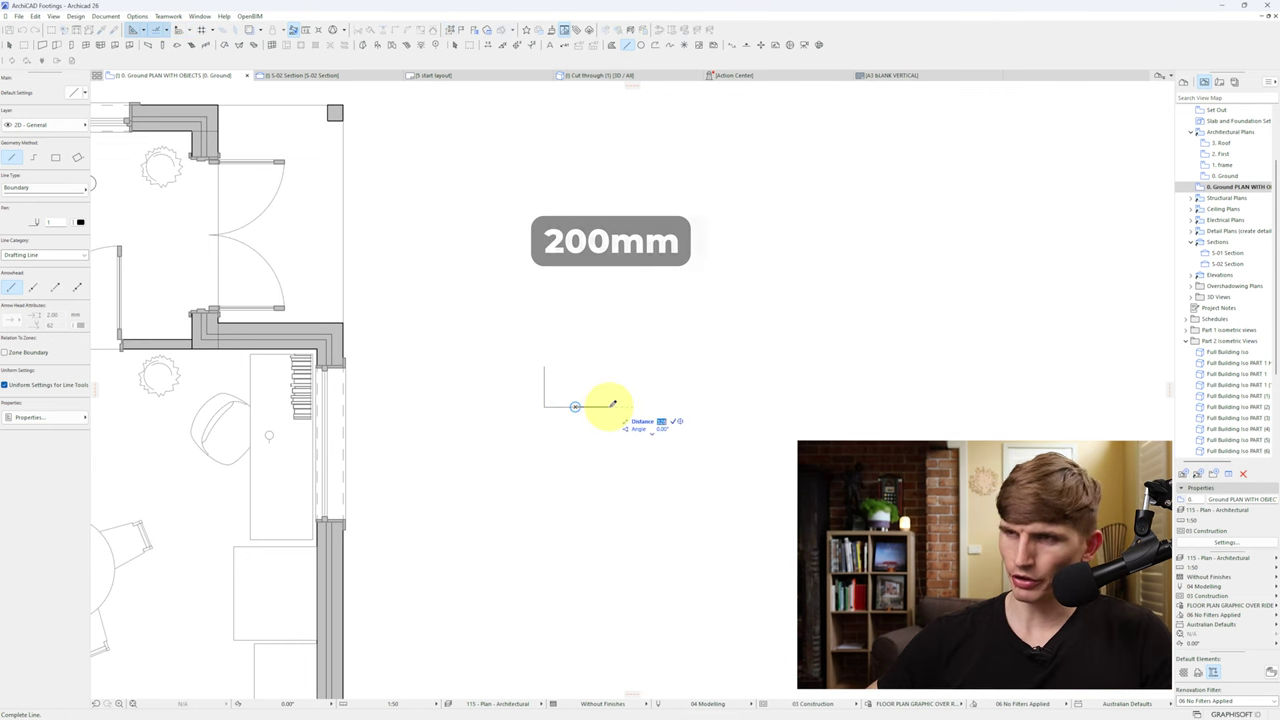
{"action": "type", "text": "200"}
{"action": "key", "text": "Return"}
{"action": "left_click", "coordinate": [544, 367]}
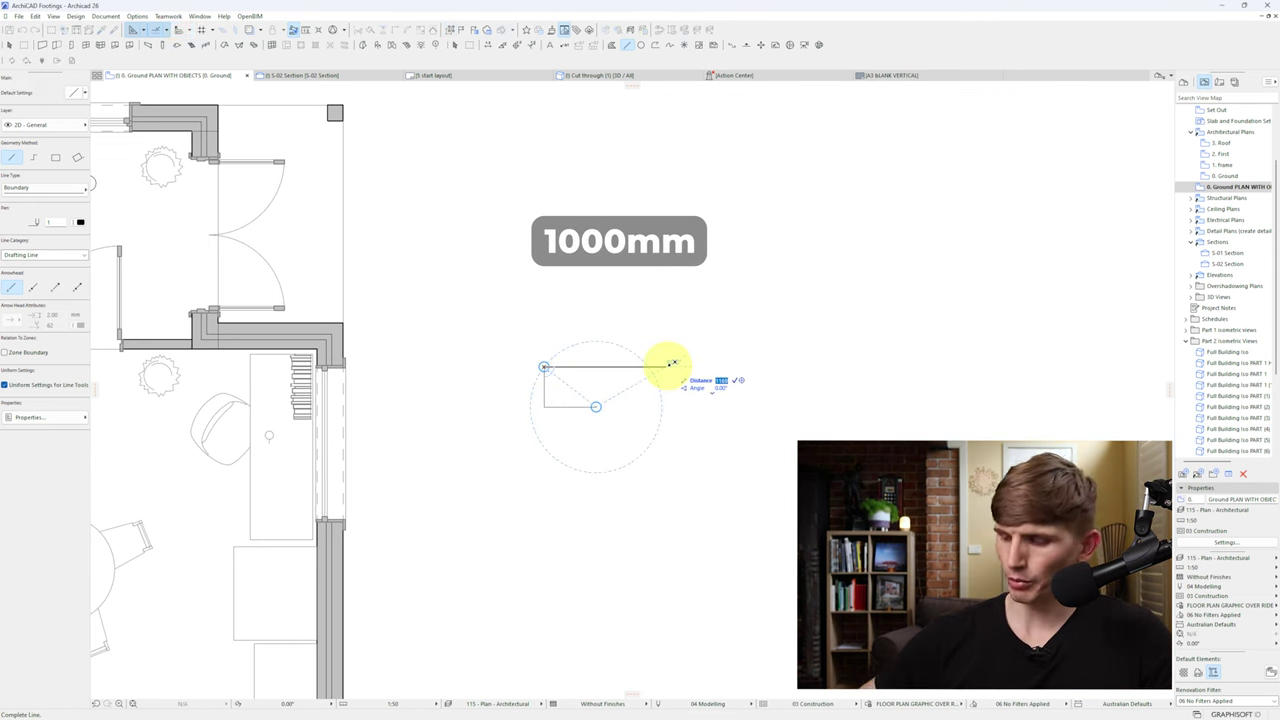
{"action": "type", "text": "1000"}
{"action": "key", "text": "Return"}
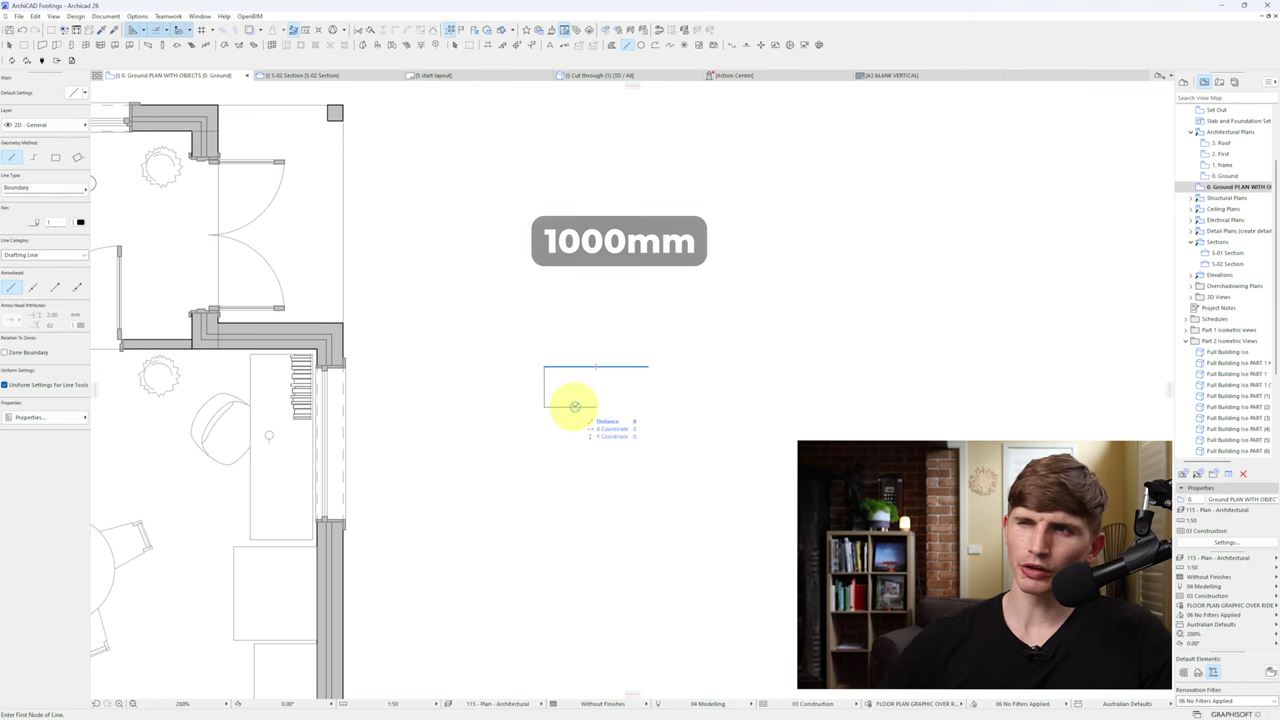
Step: Draw a vertical line from the end of the 300 mm base segment up to the top line
{"action": "left_click", "coordinate": [575, 406]}
{"action": "left_click", "coordinate": [576, 367]}
{"action": "key", "text": "Escape"}
Step: Copy the 1000 mm top line 100 mm downward to mark the slab thickness
{"action": "left_click_drag", "start_coordinate": [630, 368], "coordinate": [632, 383]}
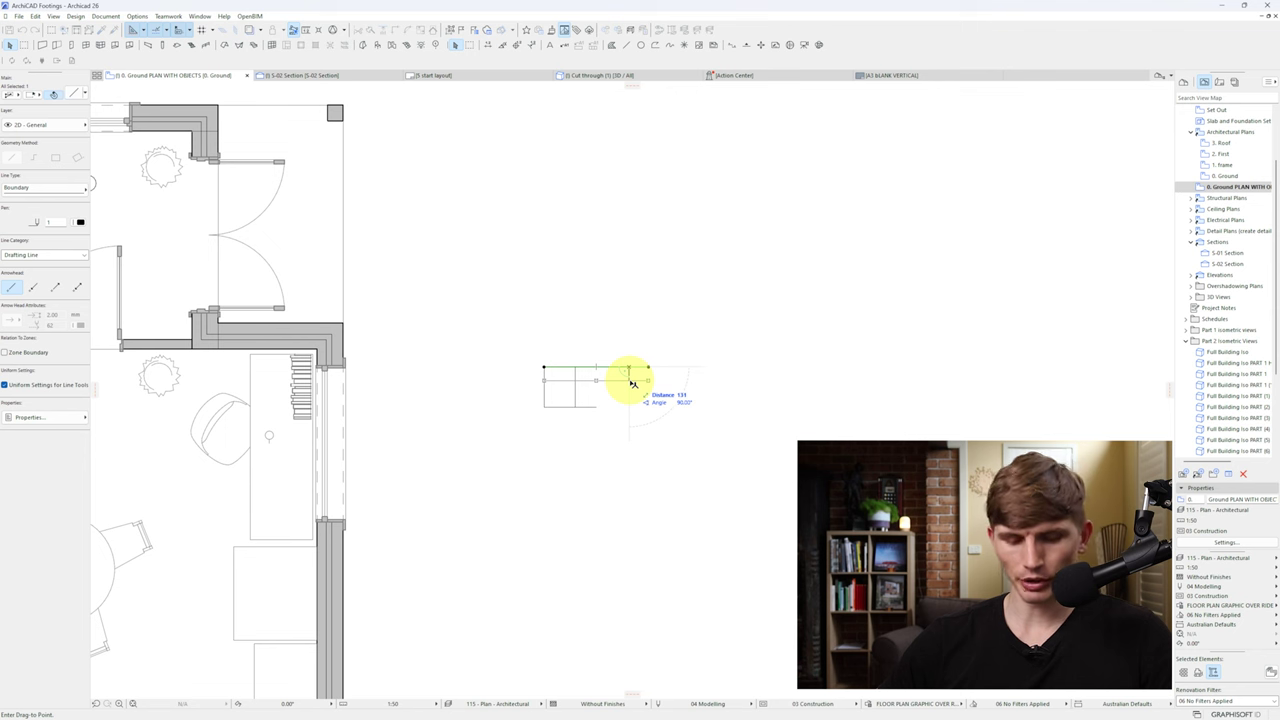
{"action": "type", "text": "100"}
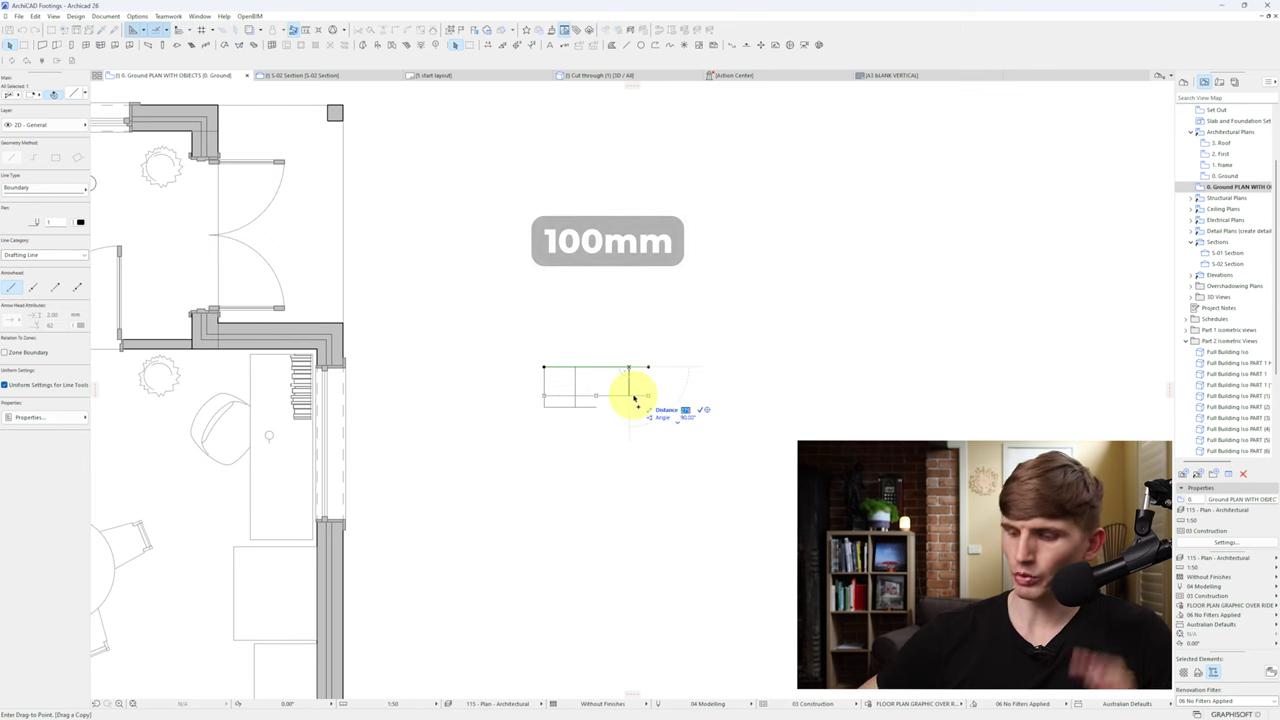
{"action": "key", "text": "Return"}
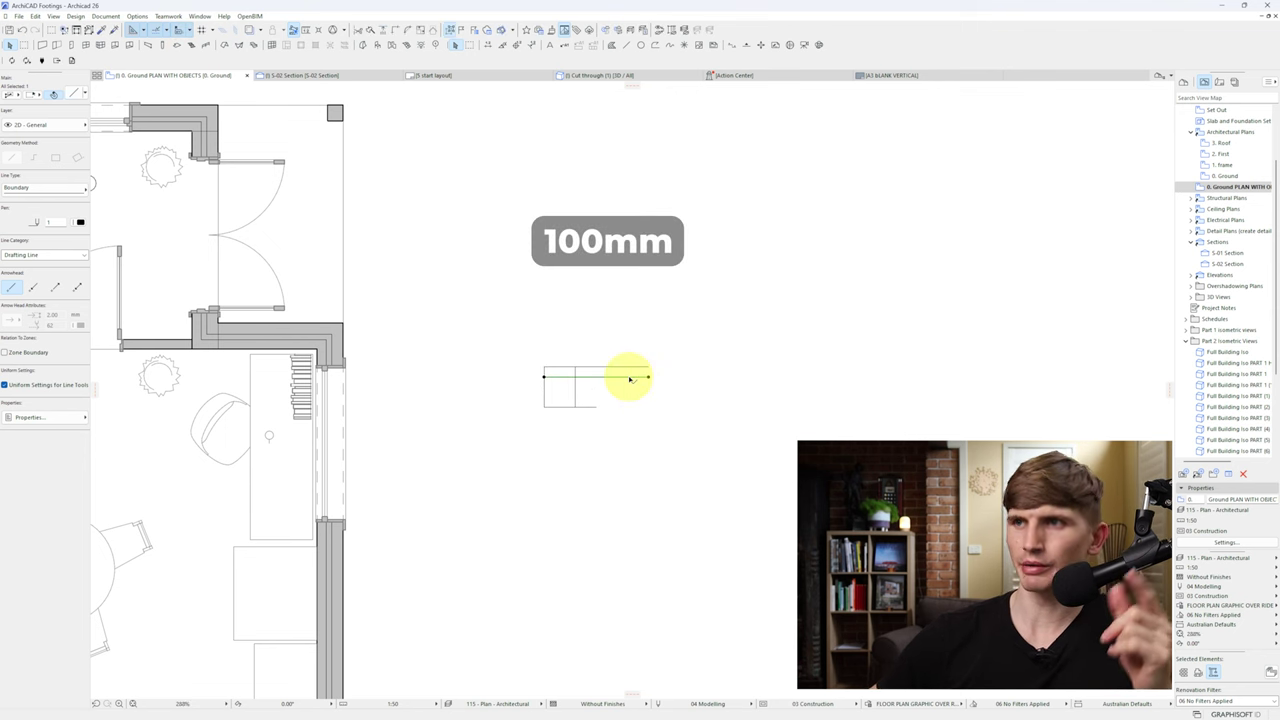
{"action": "key", "text": "Escape"}
Step: Draw a vertical line from the base's outer end to the copied line, and a diagonal from the 300 mm point to that intersection
{"action": "left_click", "coordinate": [598, 406], "text": "alt"}
{"action": "left_click", "coordinate": [596, 407]}
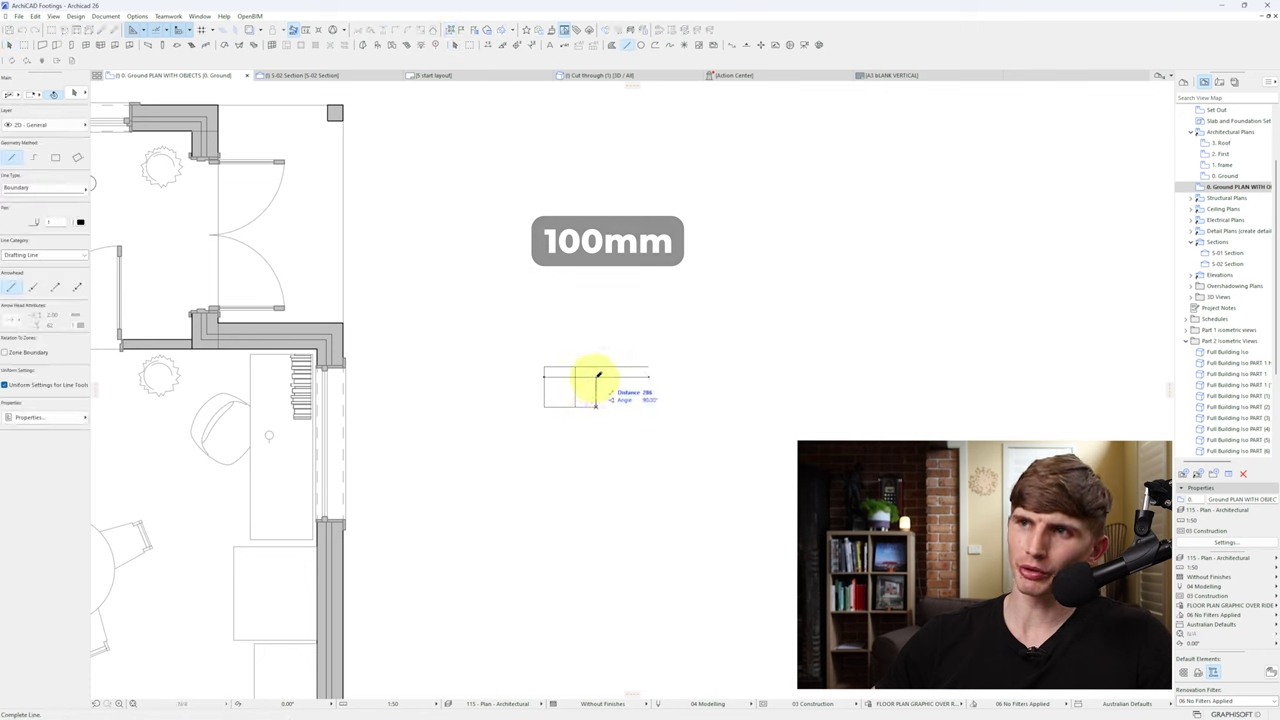
{"action": "left_click", "coordinate": [596, 378]}
{"action": "left_click", "coordinate": [575, 407]}
{"action": "left_click", "coordinate": [600, 374]}
Step: Close the slab end with a short vertical line between the two horizontal lines, 650 mm from the outline's upper outer corner
{"action": "left_click", "coordinate": [544, 367]}
{"action": "key", "text": "Tab"}
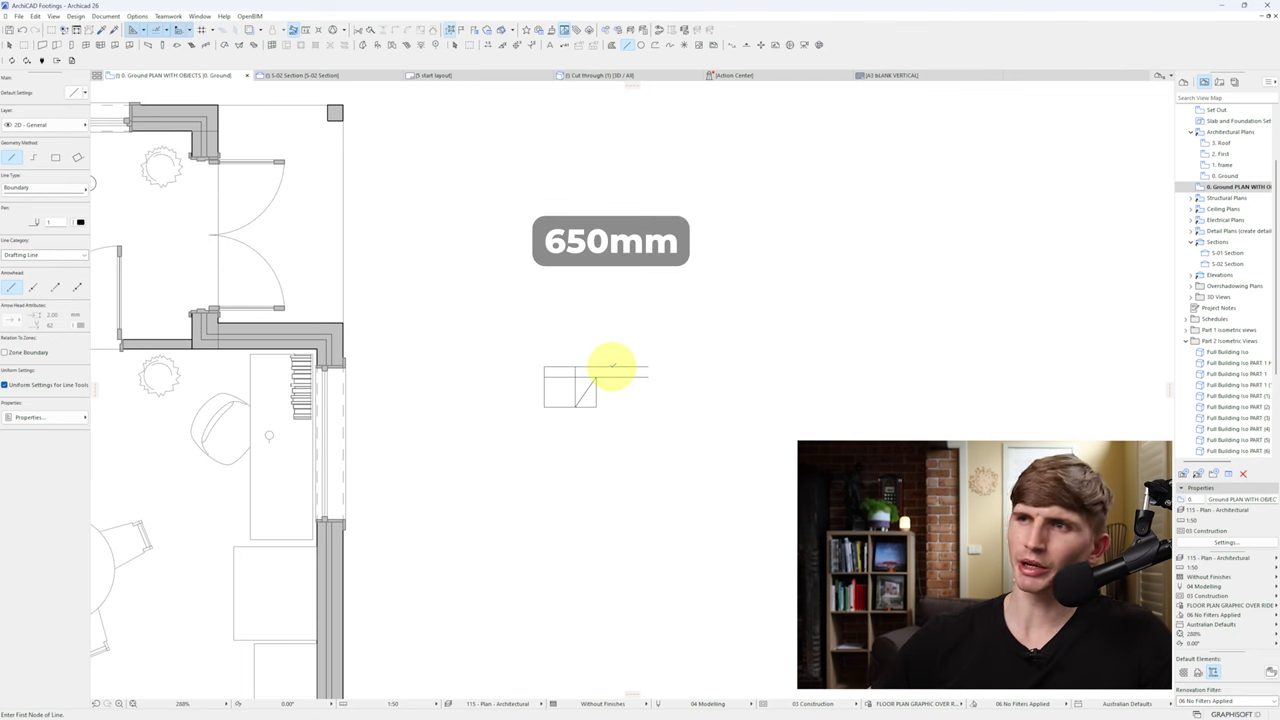
{"action": "left_click", "coordinate": [612, 367]}
{"action": "left_click", "coordinate": [612, 377]}
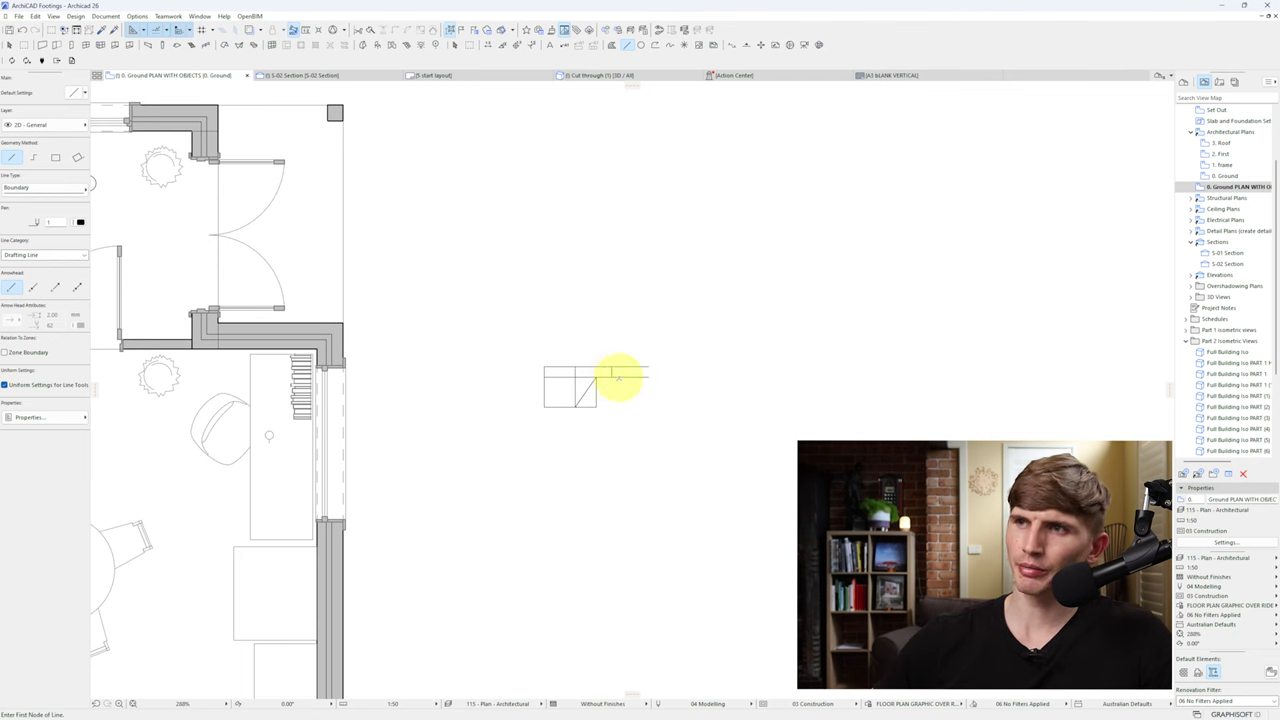
Step: Trim the slab lines beyond the short end line and remove the leftover guide segments around the diagonal
{"action": "key", "text": "Escape"}
{"action": "left_click", "coordinate": [623, 378], "text": "ctrl"}
{"action": "left_click", "coordinate": [623, 369]}
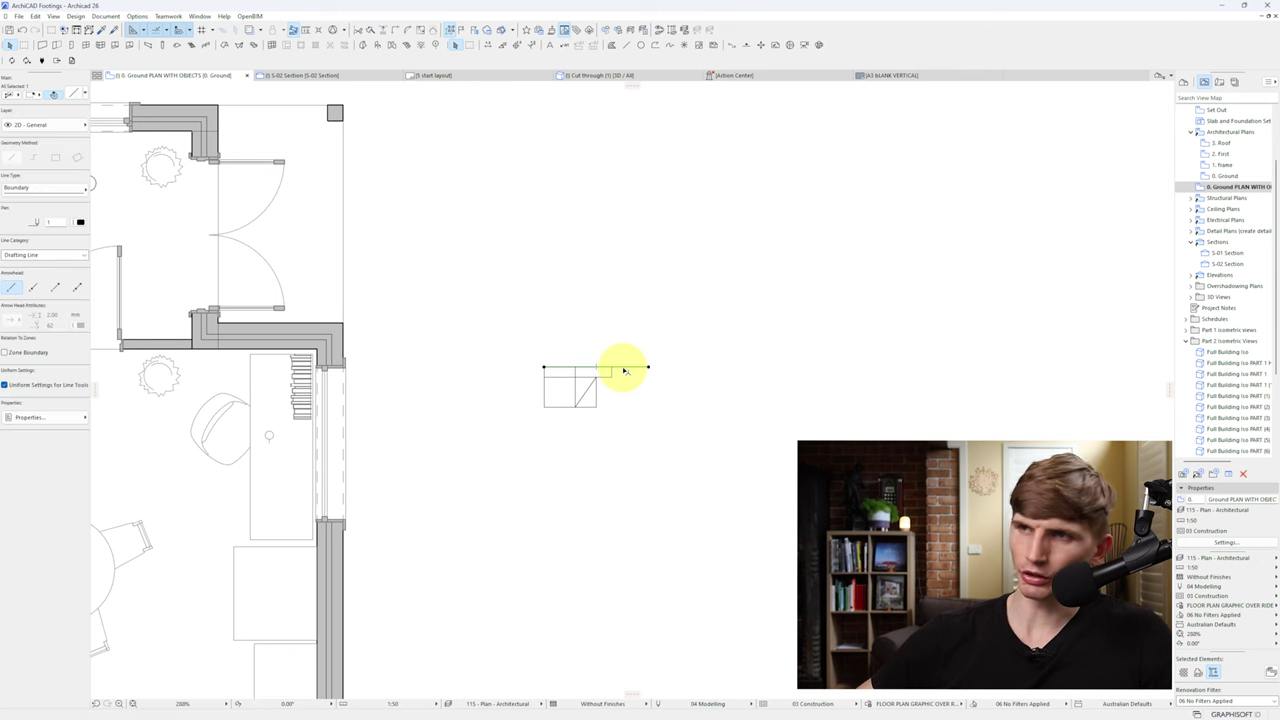
{"action": "key", "text": "Delete"}
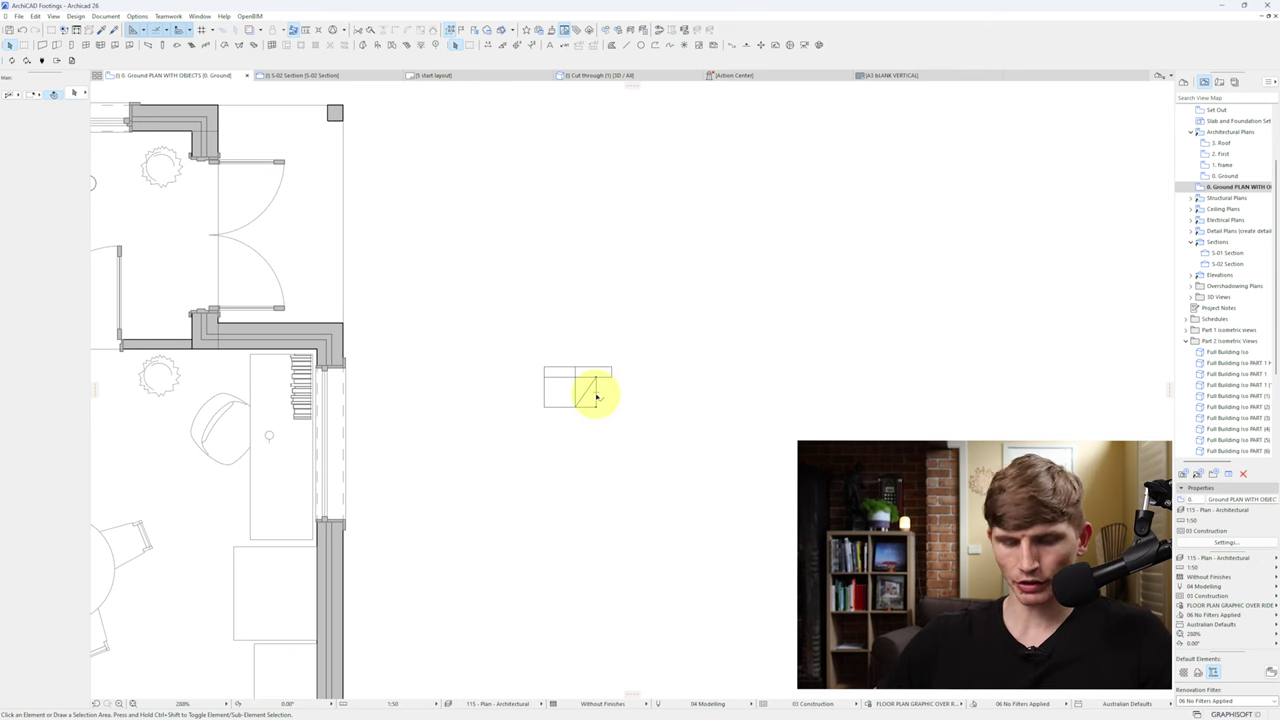
{"action": "left_click", "coordinate": [597, 397], "text": "ctrl"}
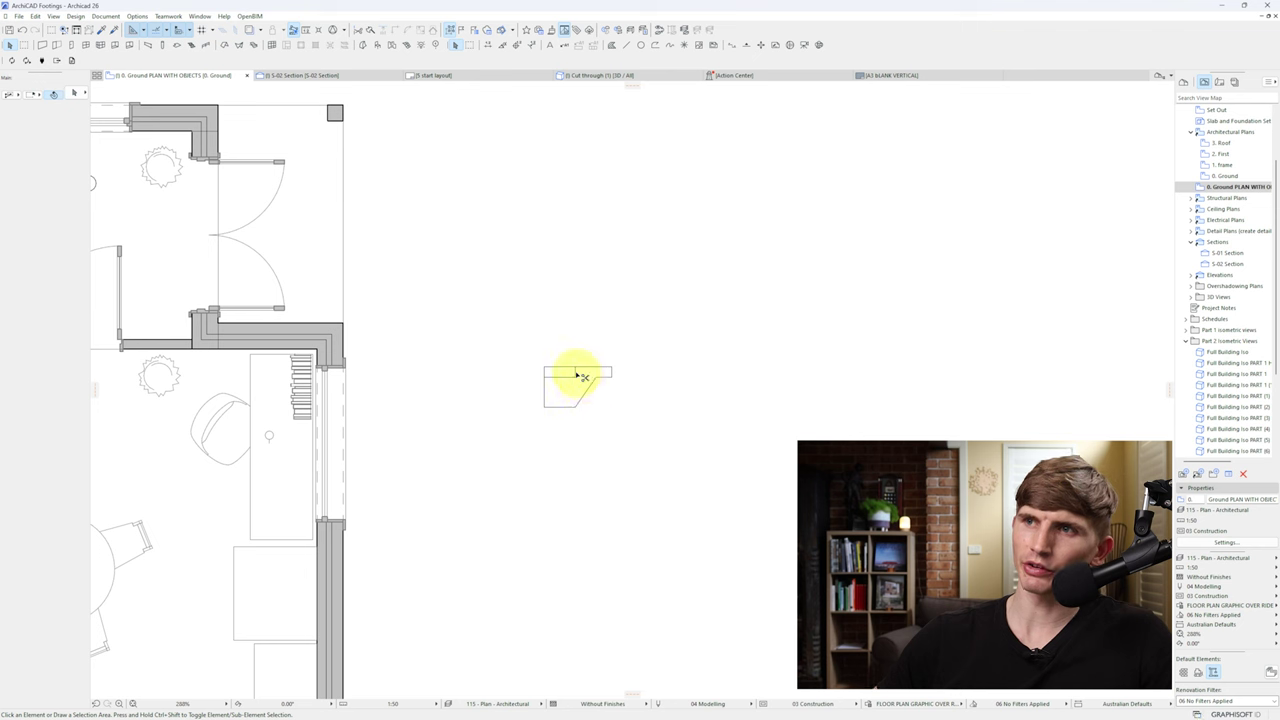
Step: Fill the closed footing outline with a 50 % cut fill
{"action": "left_click", "coordinate": [611, 47]}
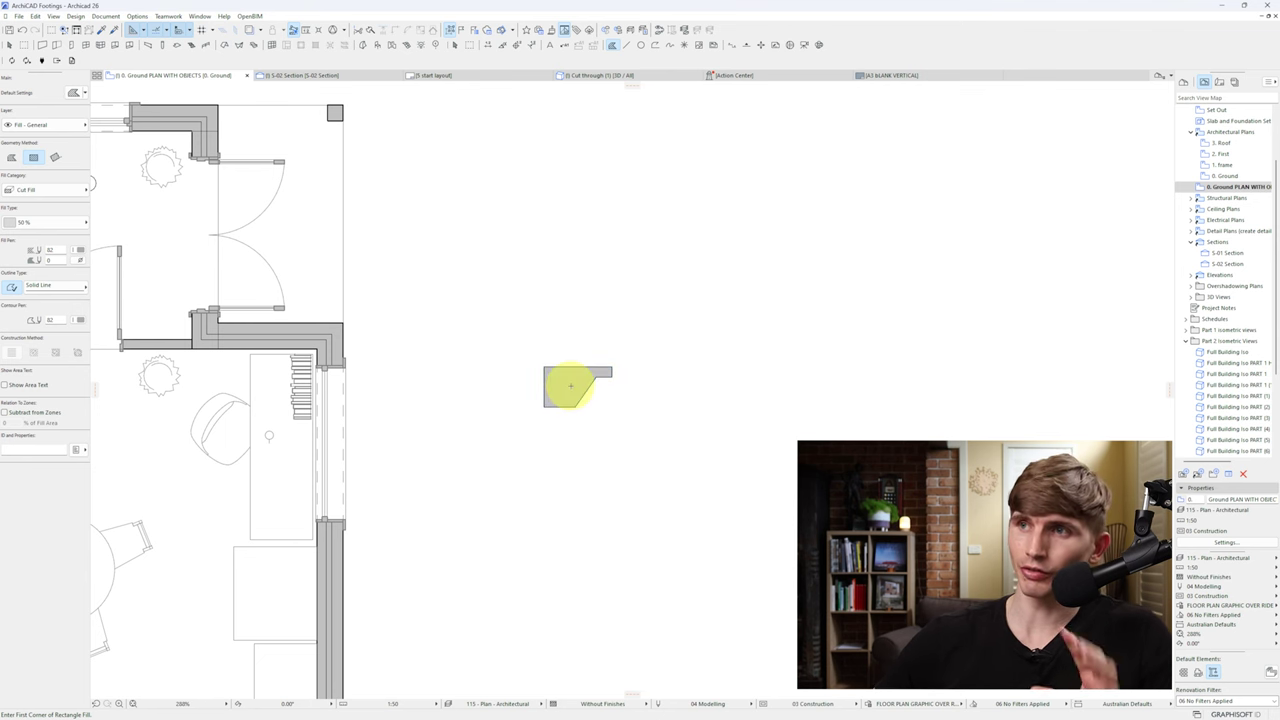
{"action": "key", "text": "Escape"}
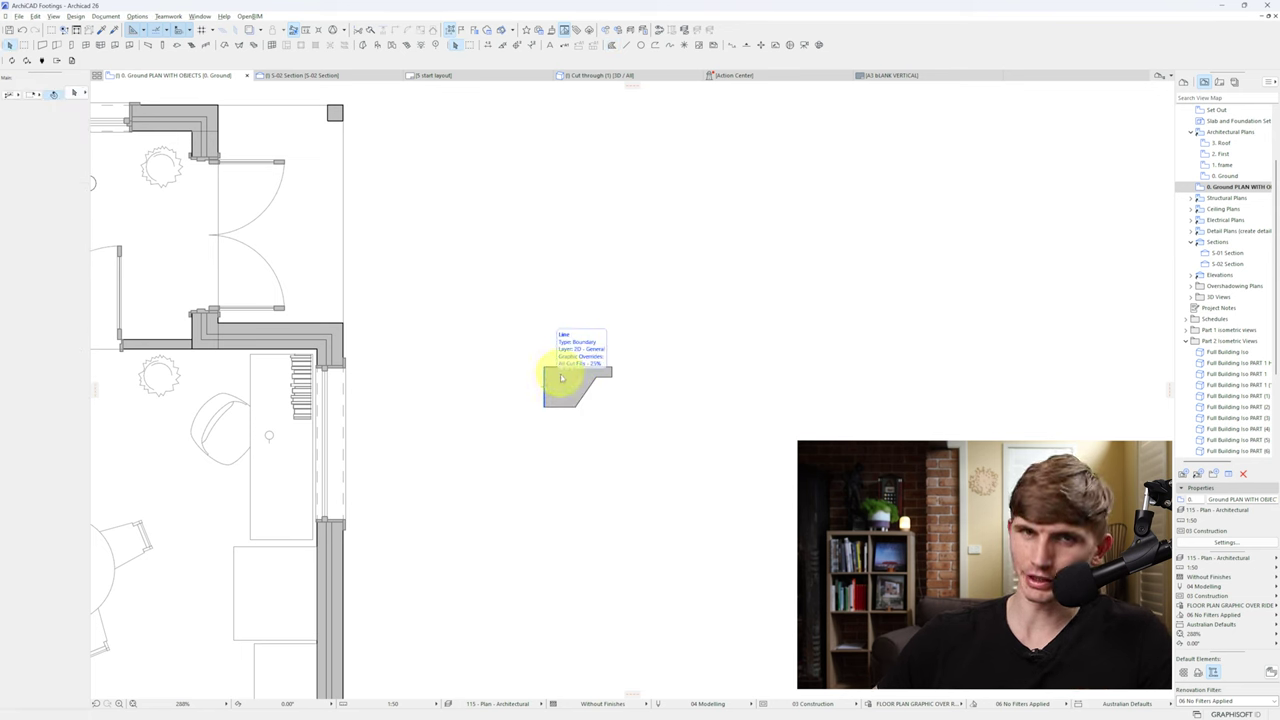
Step: Outline a rebate at the footing's upper outer corner using 110 mm and 50 mm horizontal distances and a vertical line to the top edge
{"action": "key", "text": "l"}
{"action": "left_click", "coordinate": [544, 368]}
{"action": "key", "text": "Tab"}
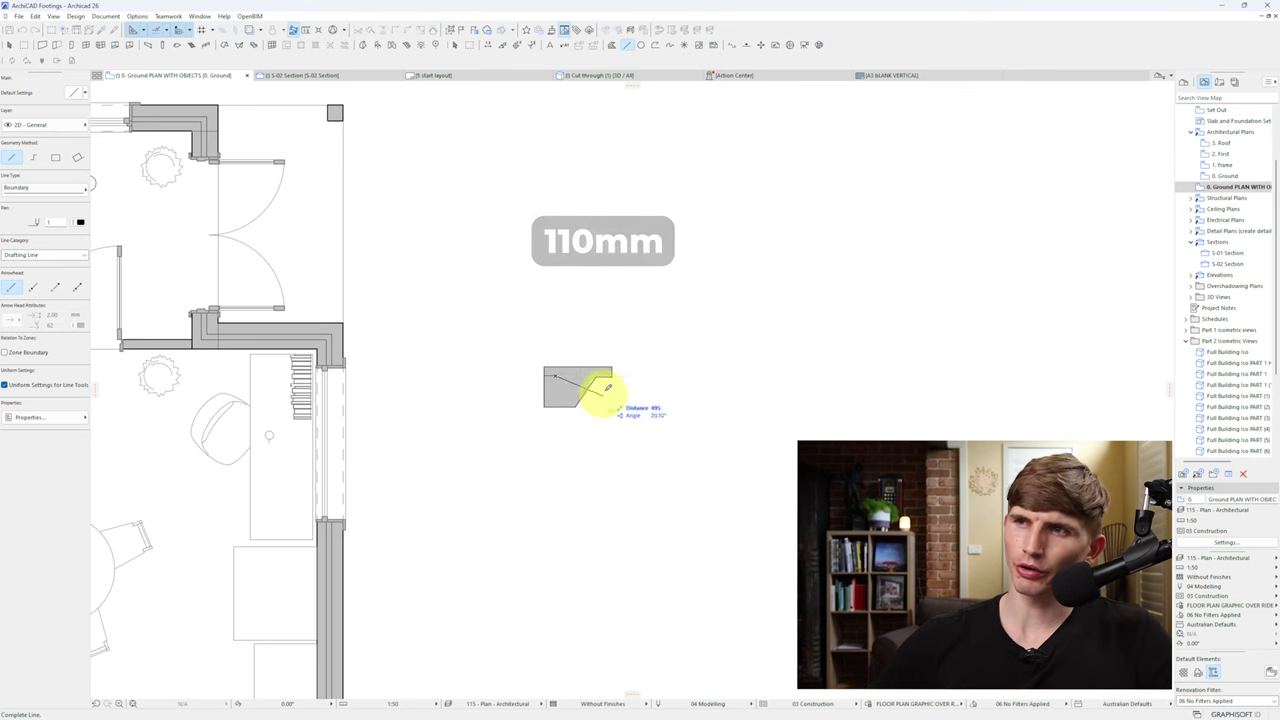
{"action": "type", "text": "50"}
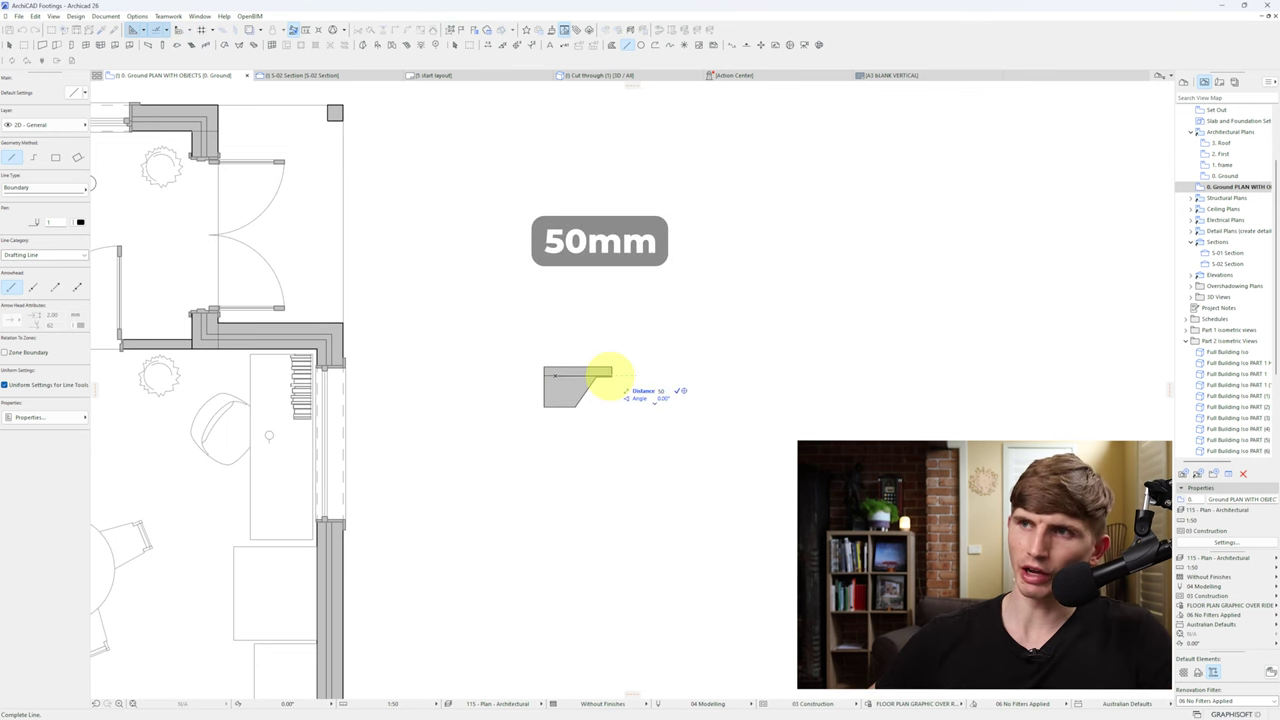
{"action": "key", "text": "Return"}
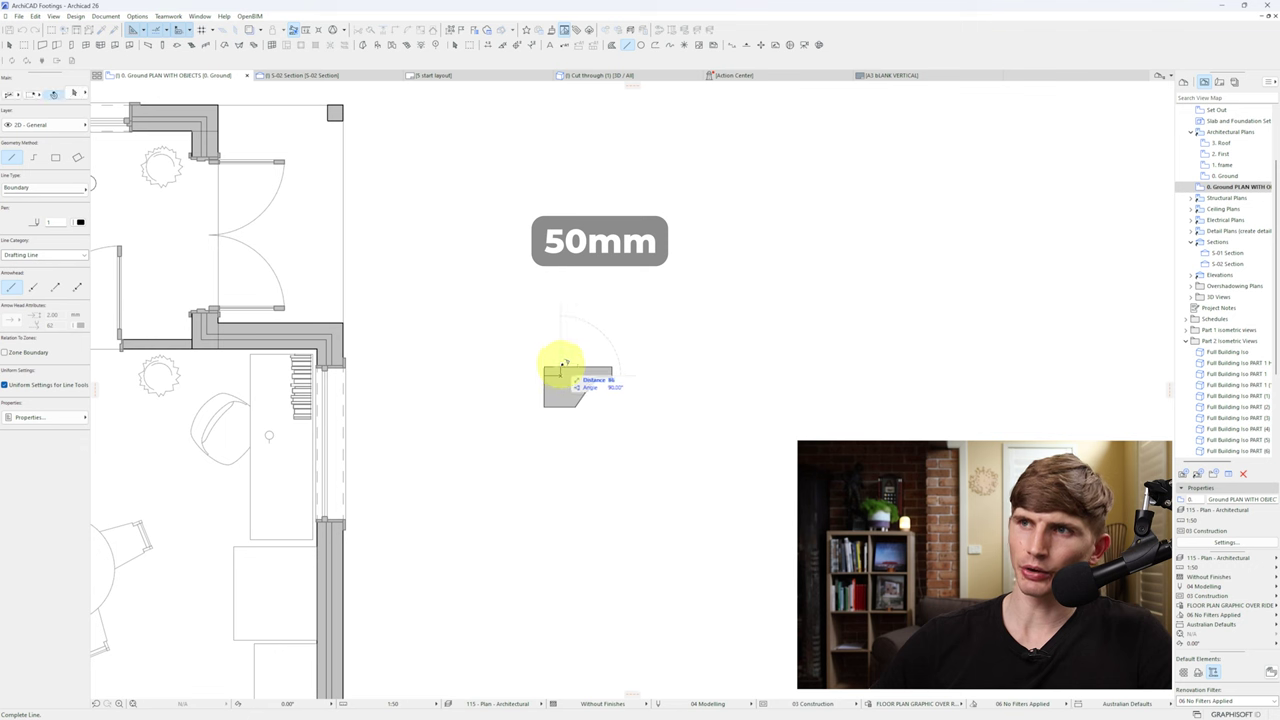
{"action": "left_click", "coordinate": [561, 366]}
{"action": "key", "text": "Escape"}
Step: Cut the marked rectangular rebate out of the footing fill's upper outer corner
{"action": "left_click", "coordinate": [568, 390]}
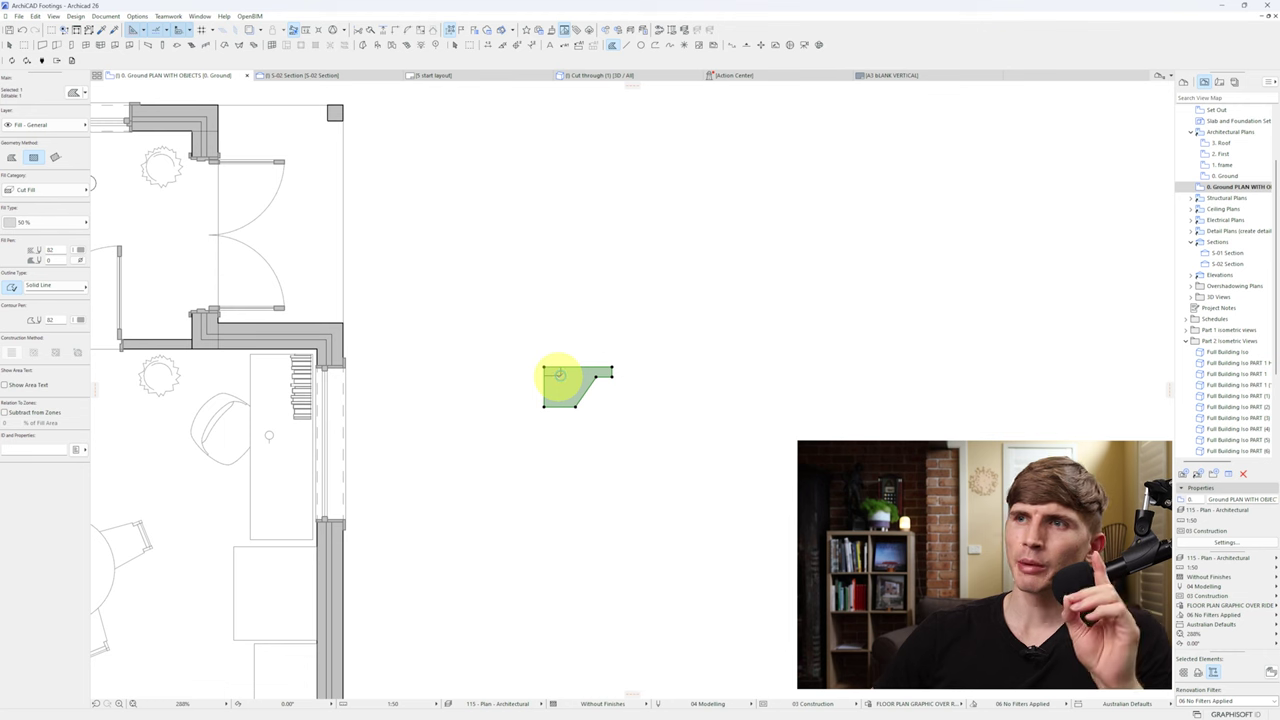
{"action": "left_click", "coordinate": [557, 371]}
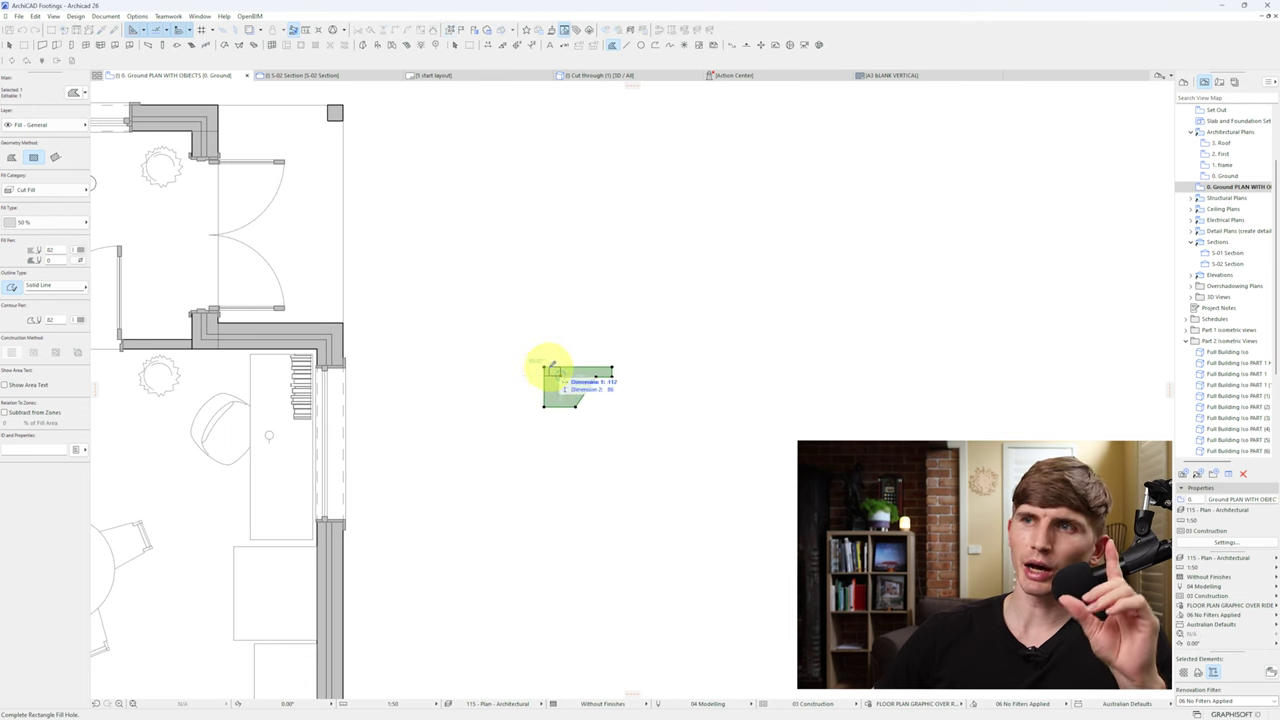
{"action": "left_click", "coordinate": [546, 367]}
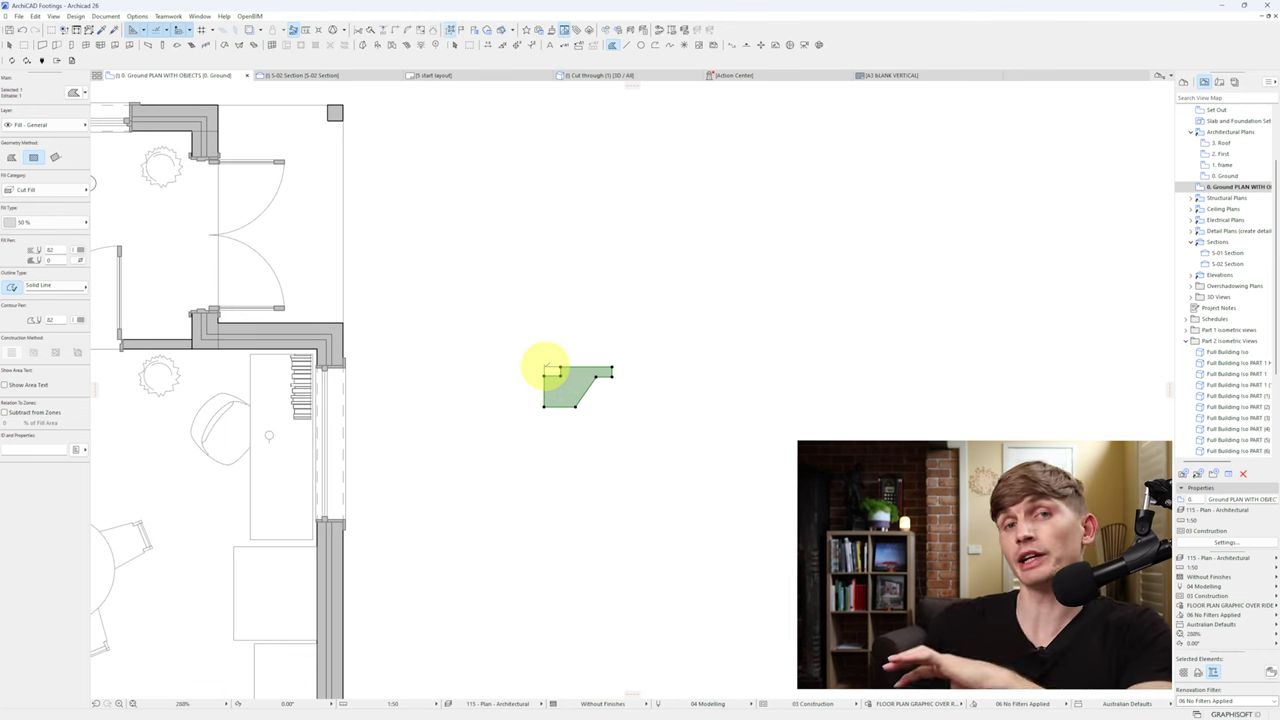
{"action": "key", "text": "Escape"}
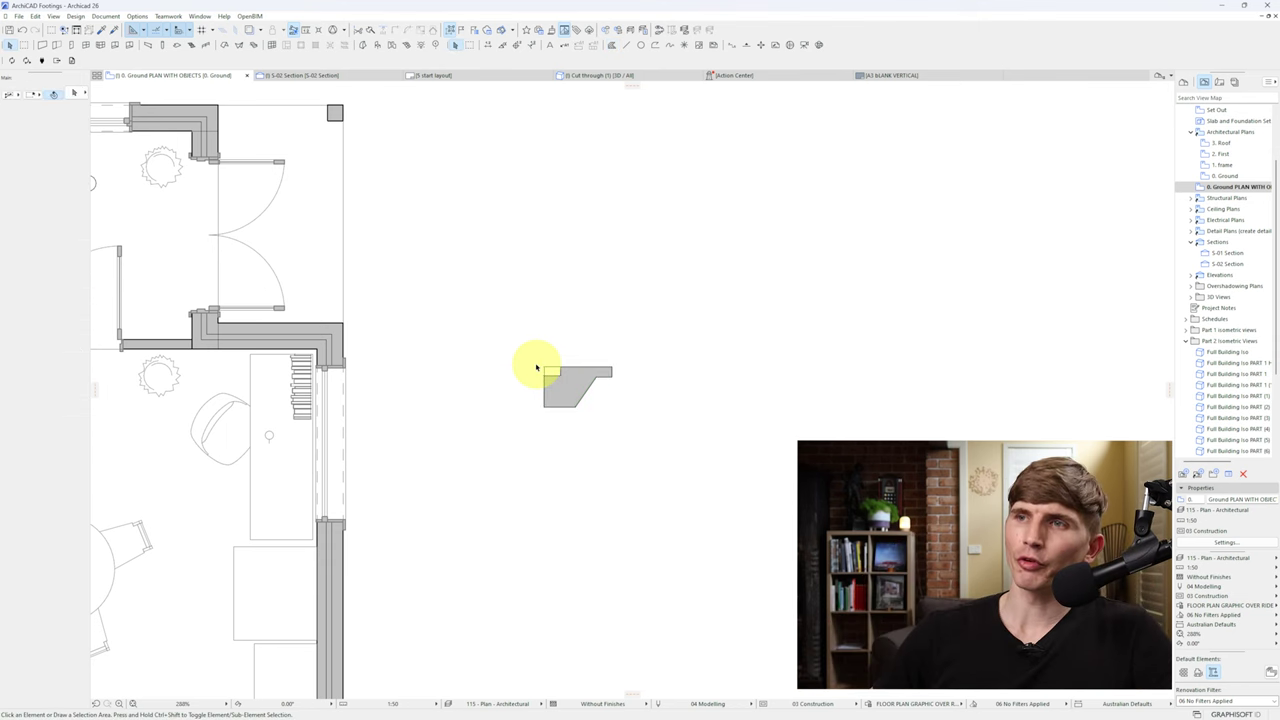
Step: Delete all the construction lines around the footing, keeping only the fill
{"action": "left_click_drag", "start_coordinate": [518, 326], "coordinate": [683, 444]}
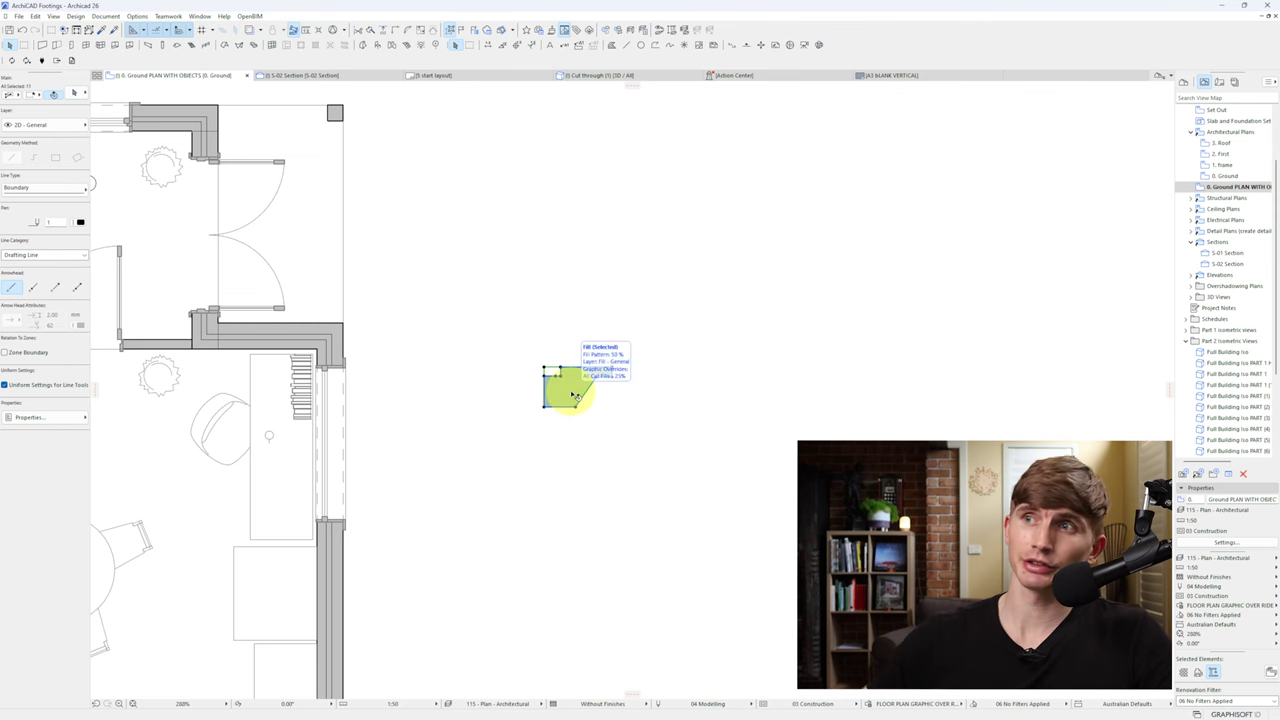
{"action": "left_click", "coordinate": [575, 395]}
{"action": "left_click", "coordinate": [612, 372]}
{"action": "key", "text": "Escape"}
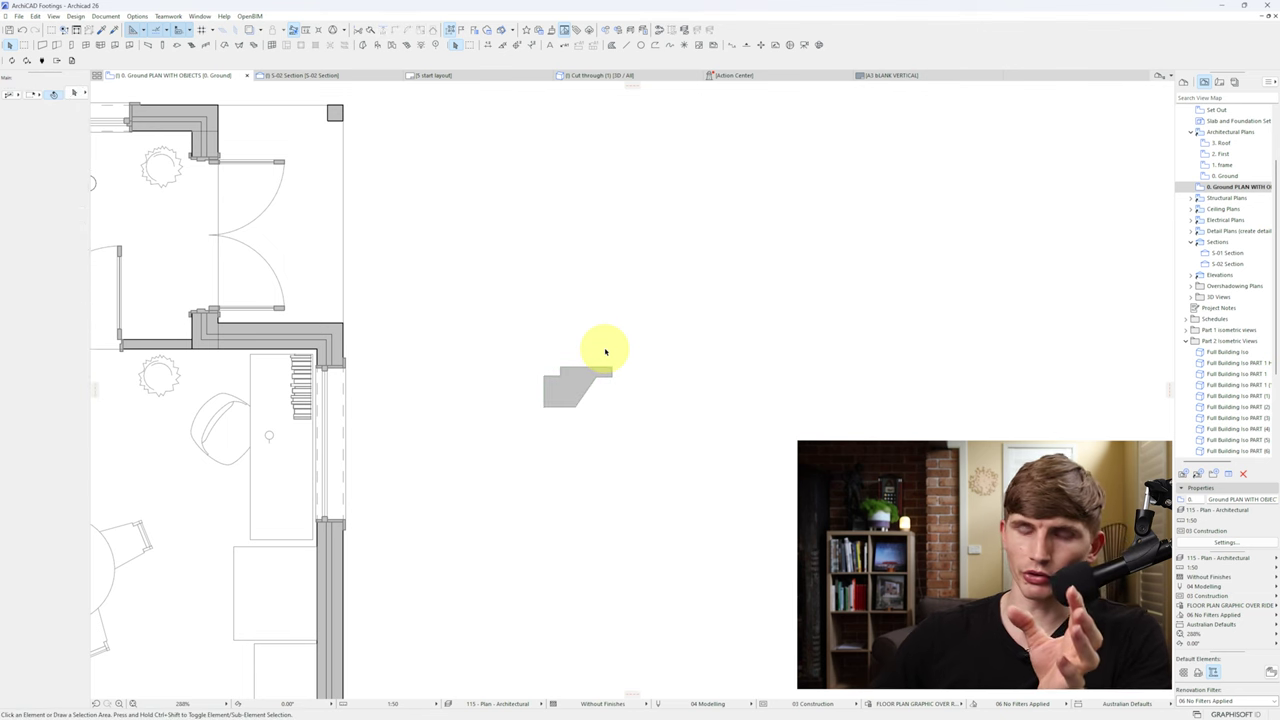
Step: Copy the footing fill and create a new complex profile named Edge Beam Single Storey
{"action": "left_click", "coordinate": [578, 378]}
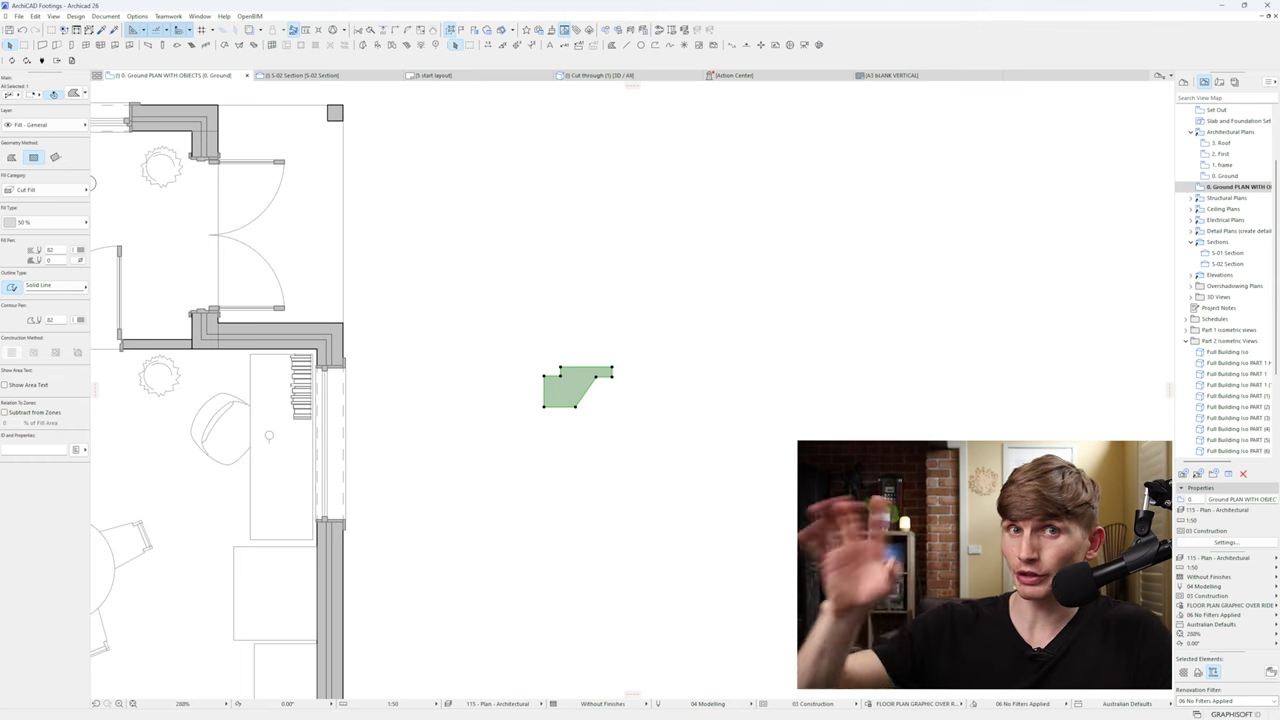
{"action": "left_click", "coordinate": [136, 17]}
{"action": "mouse_move", "coordinate": [162, 29]}
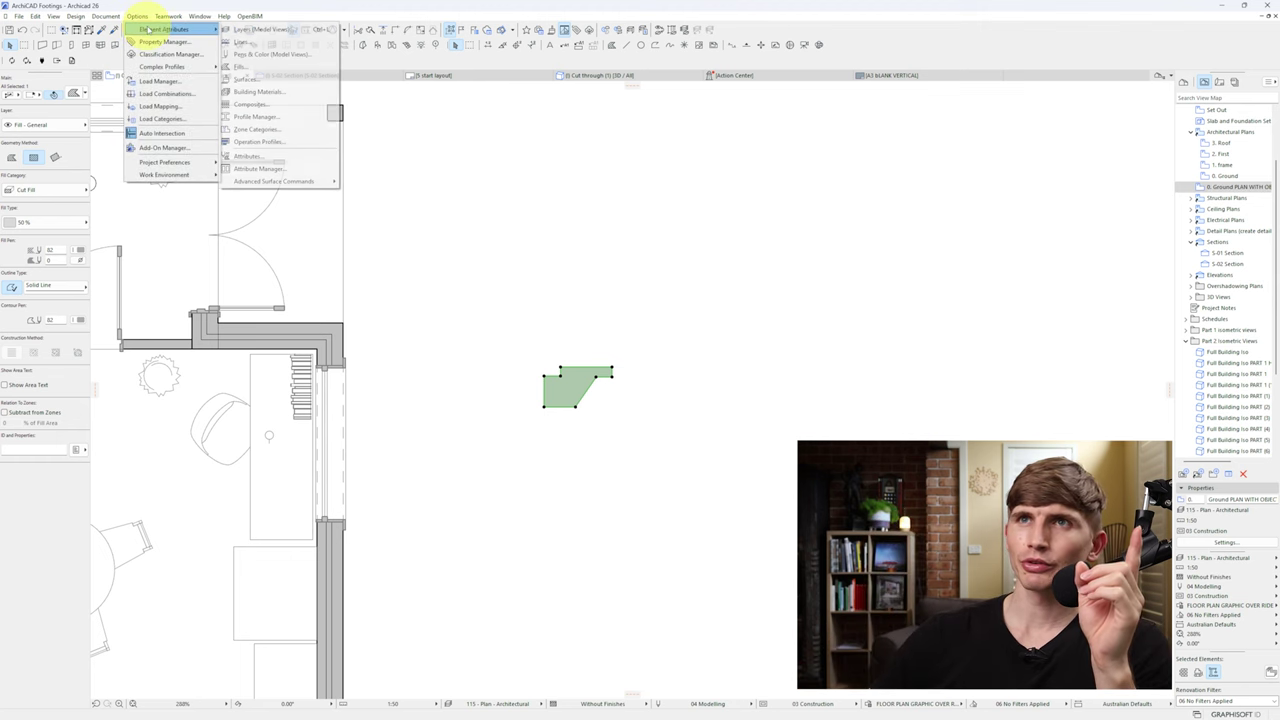
{"action": "left_click", "coordinate": [256, 116]}
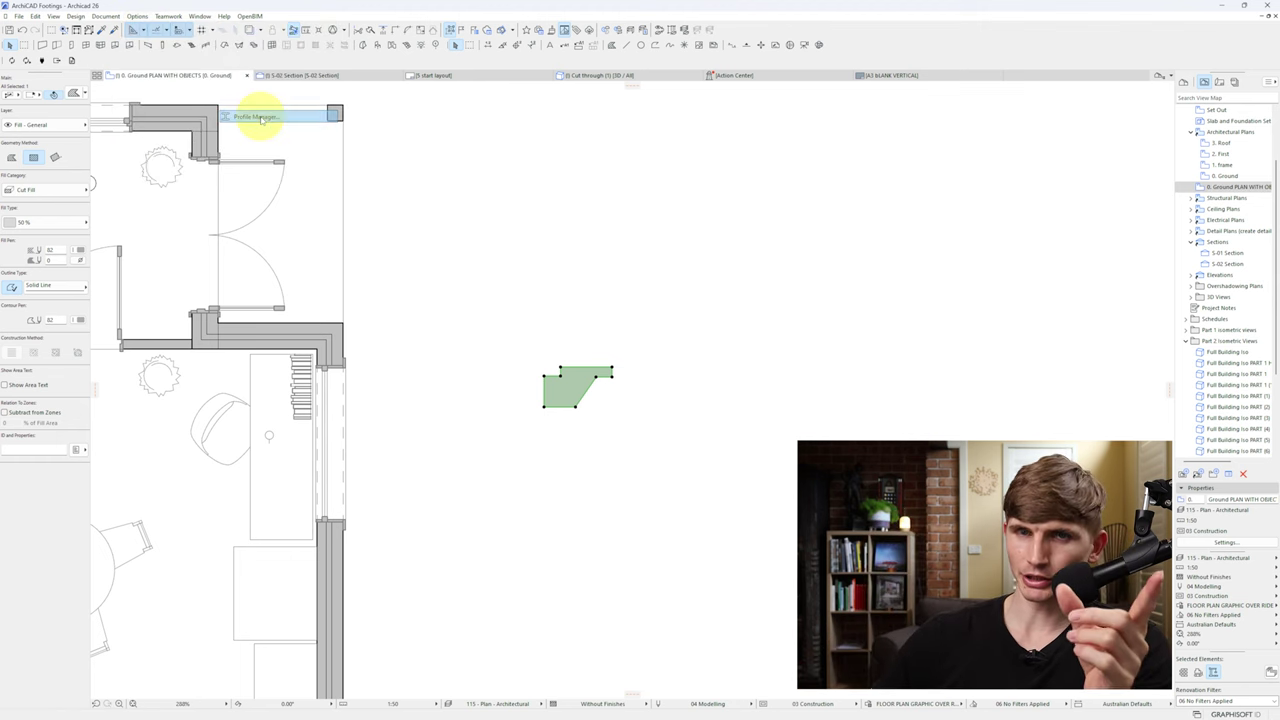
{"action": "left_click_drag", "start_coordinate": [916, 158], "coordinate": [516, 145]}
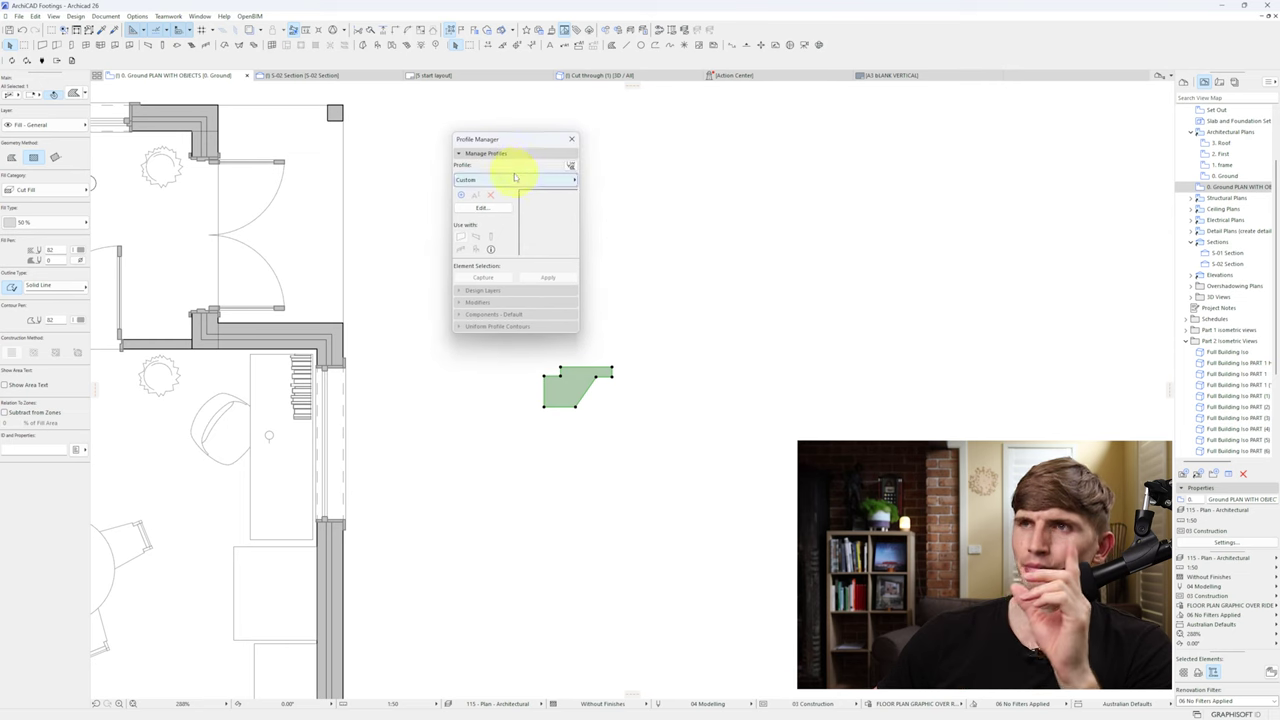
{"action": "left_click", "coordinate": [461, 195]}
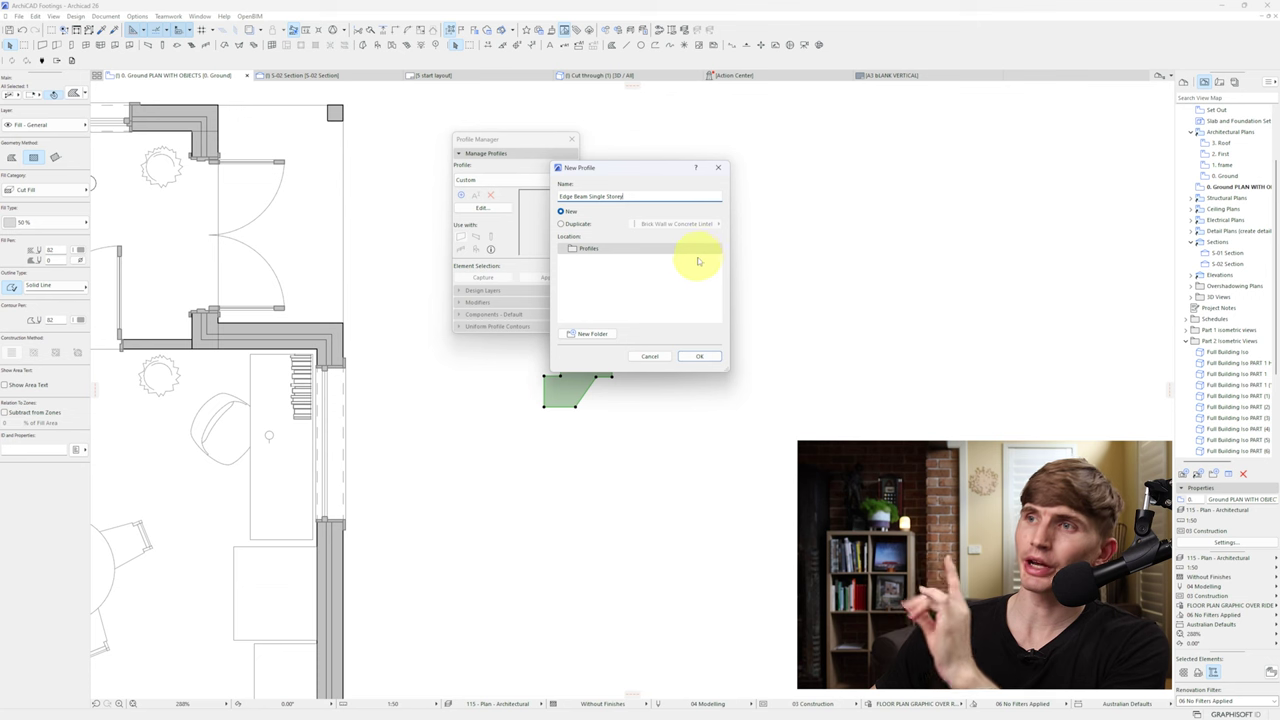
{"action": "left_click", "coordinate": [701, 355]}
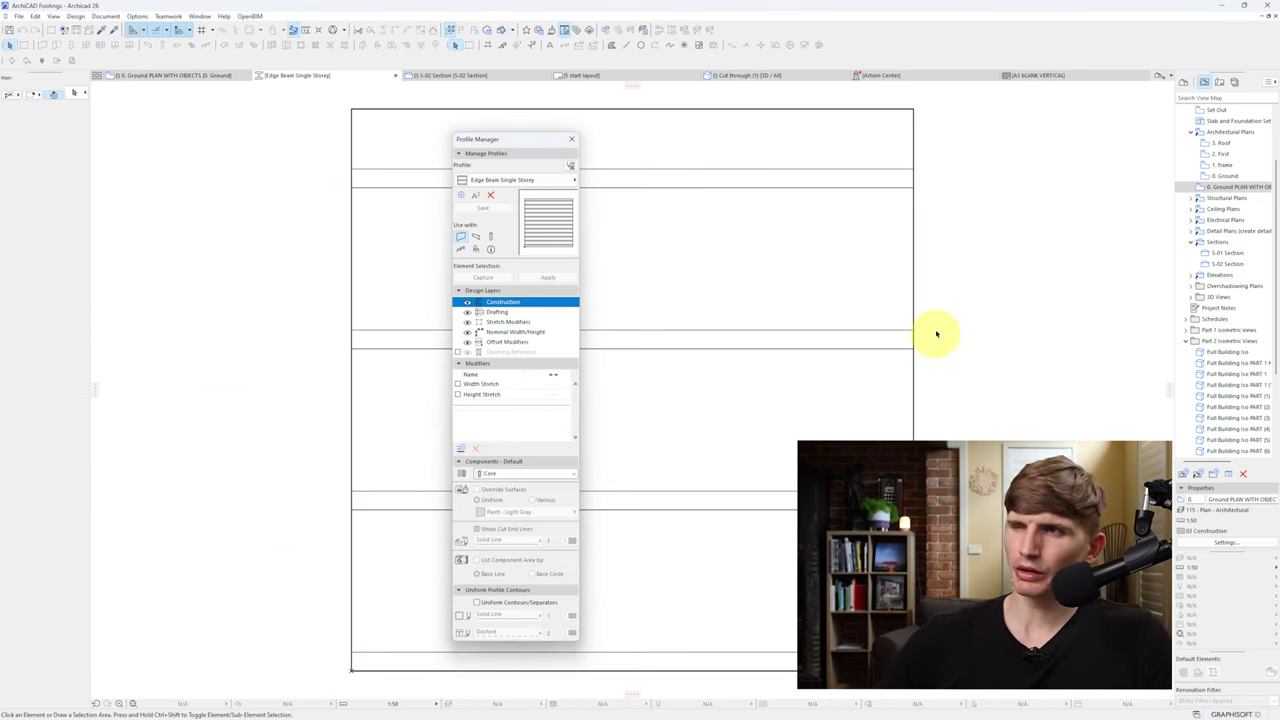
Step: Paste the footing fill into the new profile at the centre of the current view, keeping the current zoom
{"action": "scroll", "coordinate": [935, 316], "scroll_direction": "down", "scroll_amount": 3}
{"action": "key", "text": "ctrl+v"}
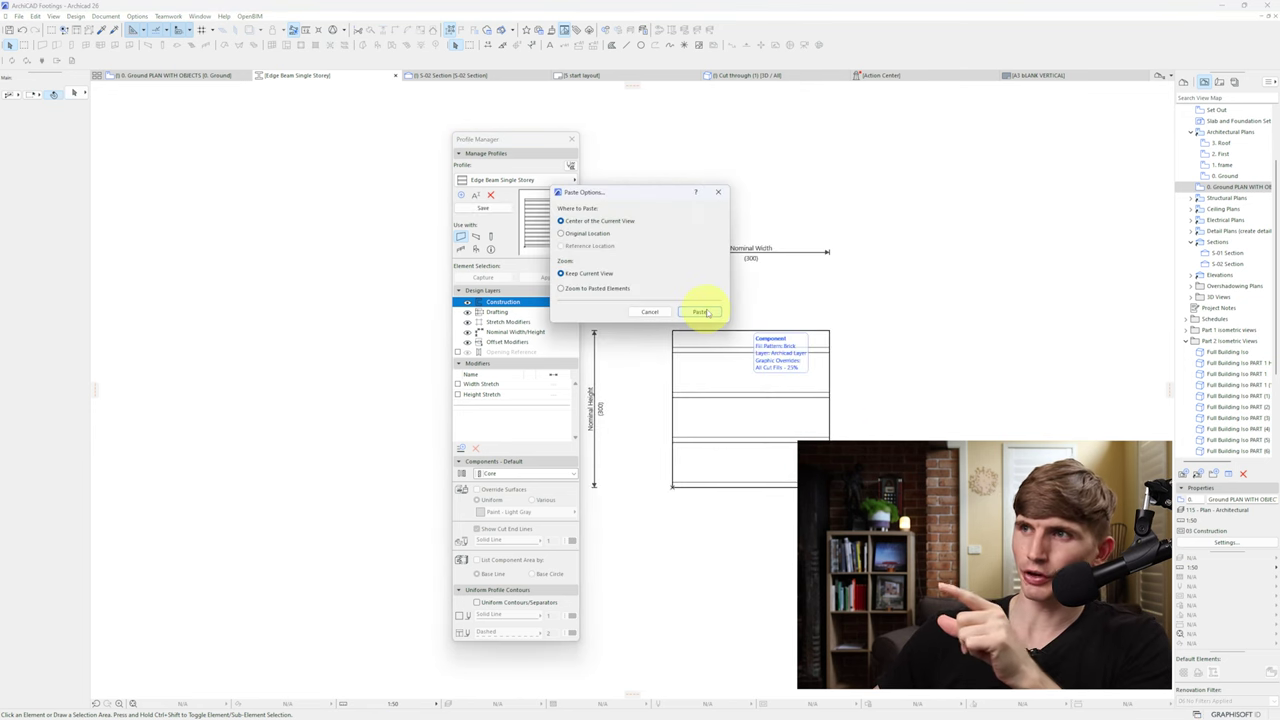
{"action": "left_click", "coordinate": [705, 312]}
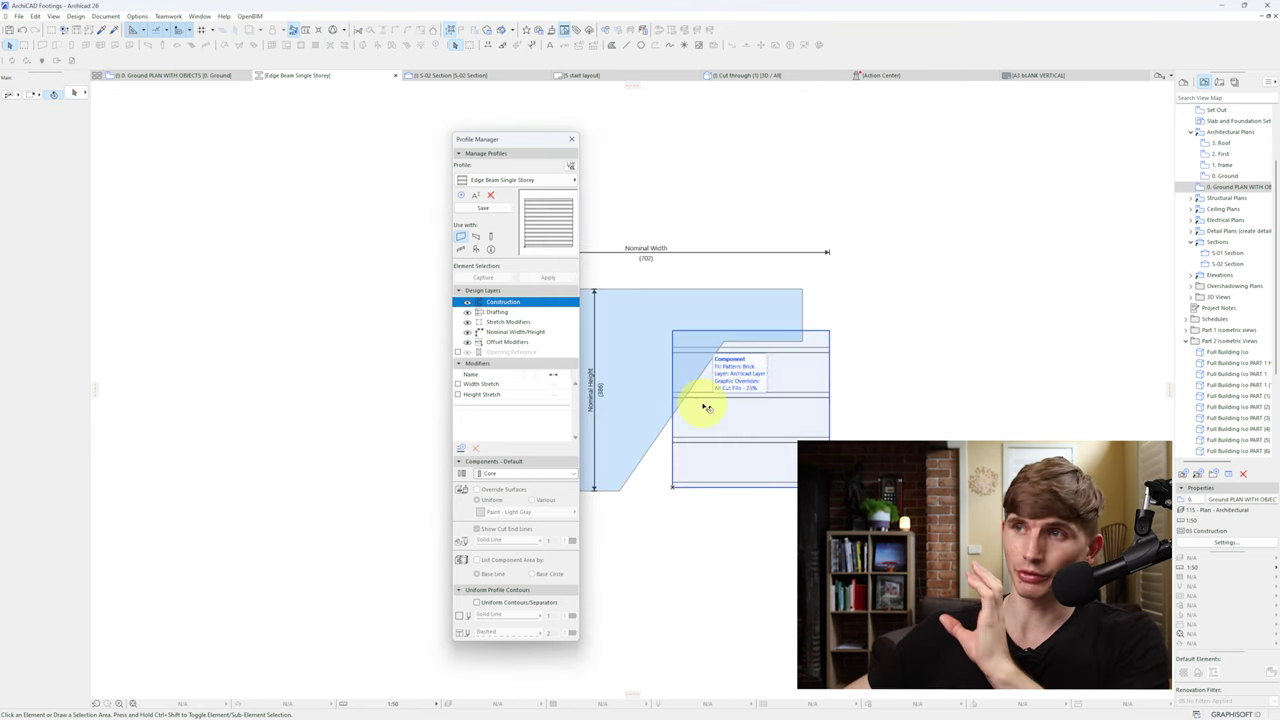
Step: Align the pasted footing with the default brick block's top and outer side edges, and delete the default block
{"action": "left_click", "coordinate": [623, 330]}
{"action": "left_click_drag", "start_coordinate": [623, 330], "coordinate": [842, 398]}
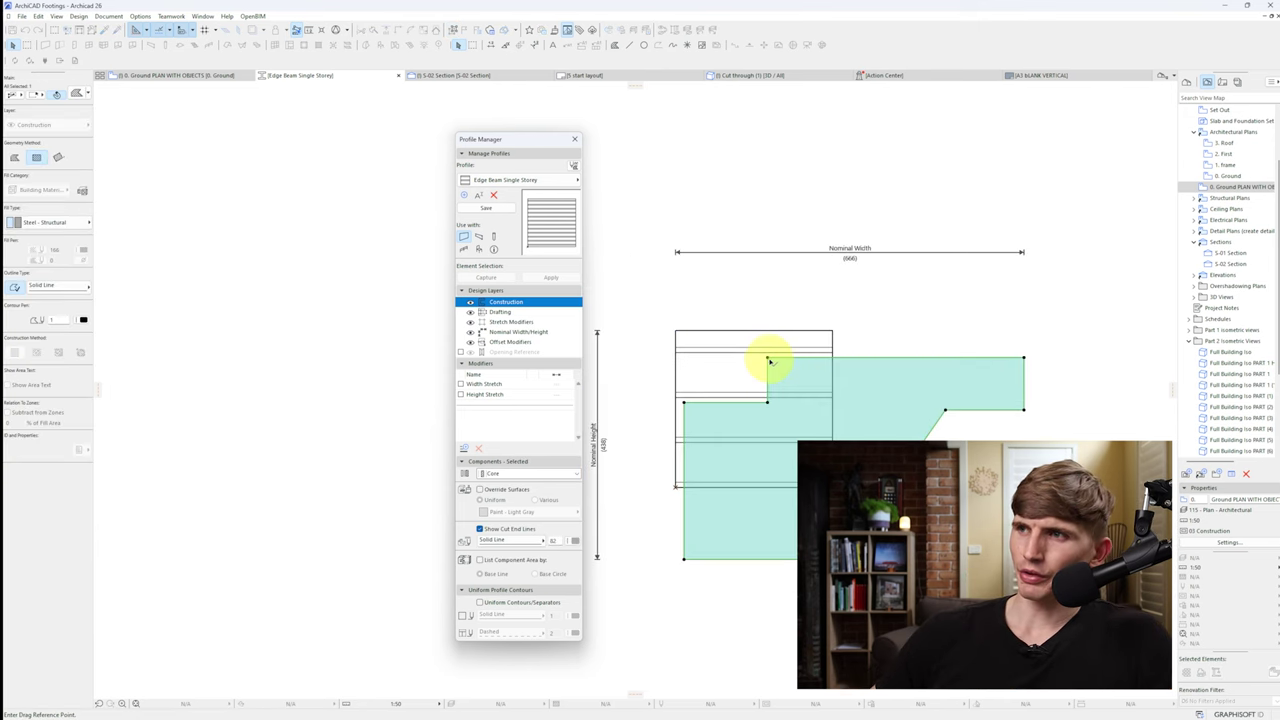
{"action": "left_click", "coordinate": [770, 360]}
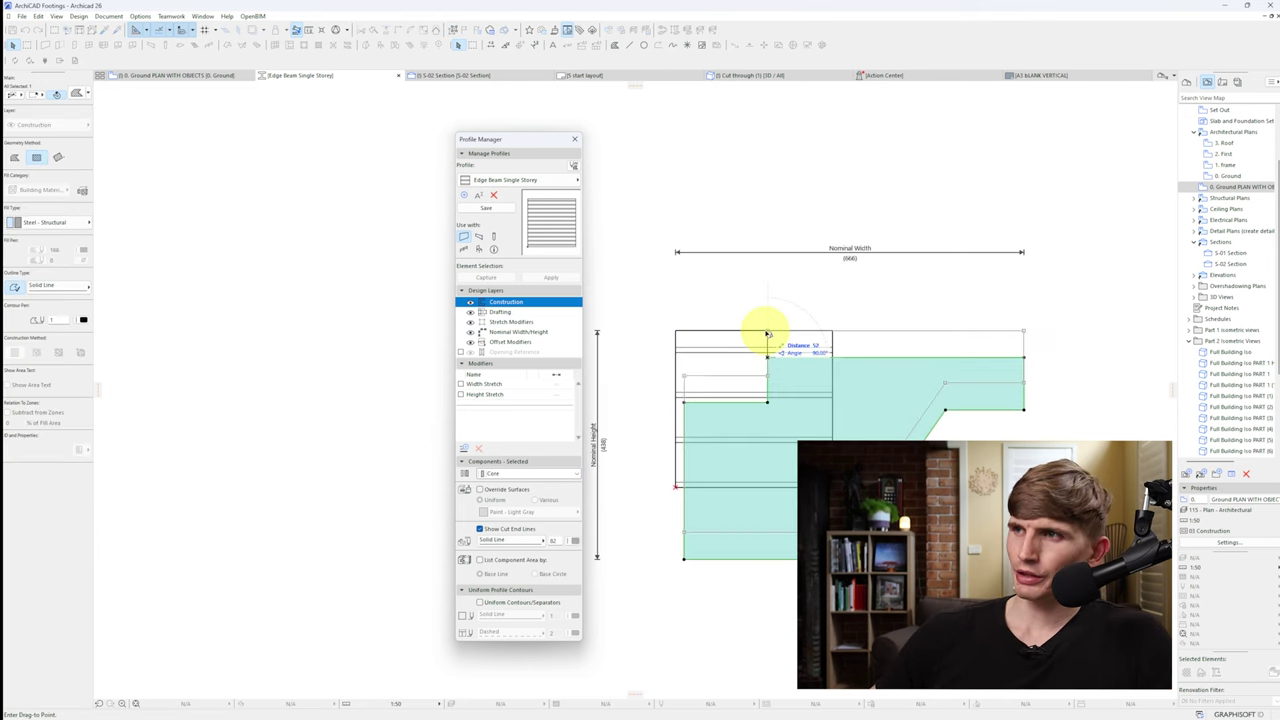
{"action": "left_click", "coordinate": [768, 331]}
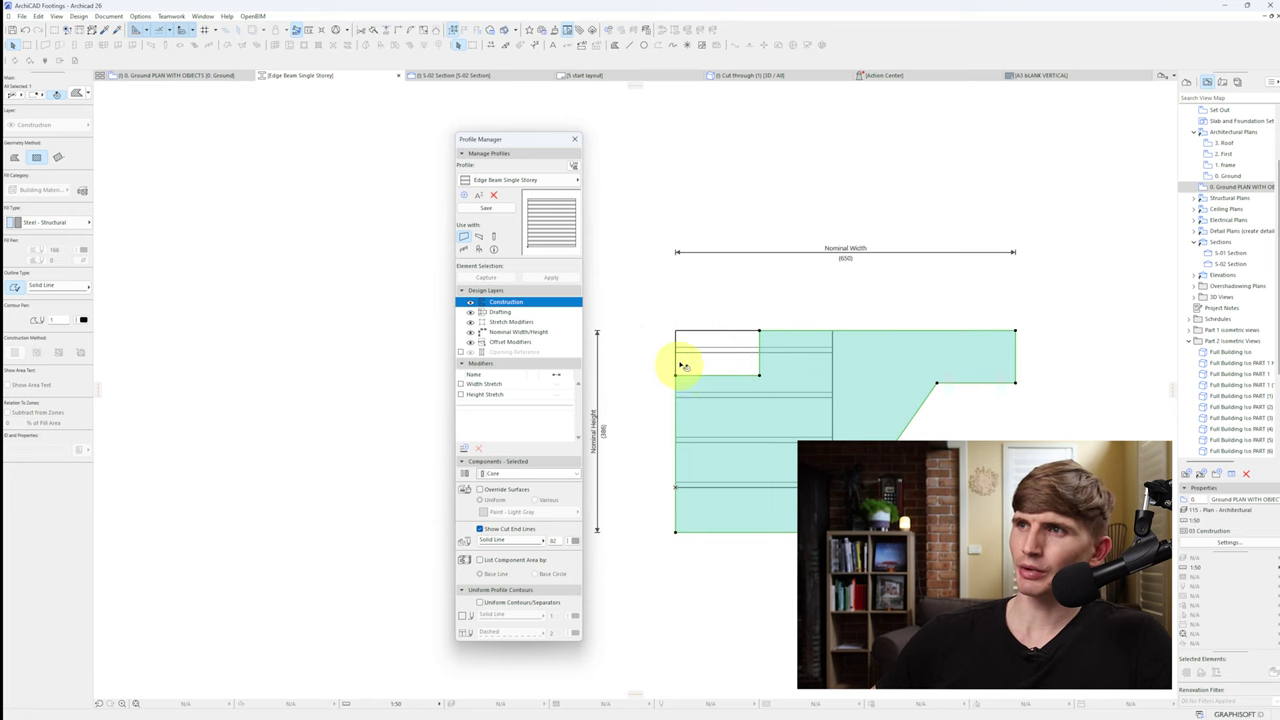
{"action": "left_click", "coordinate": [686, 349]}
{"action": "key", "text": "Delete"}
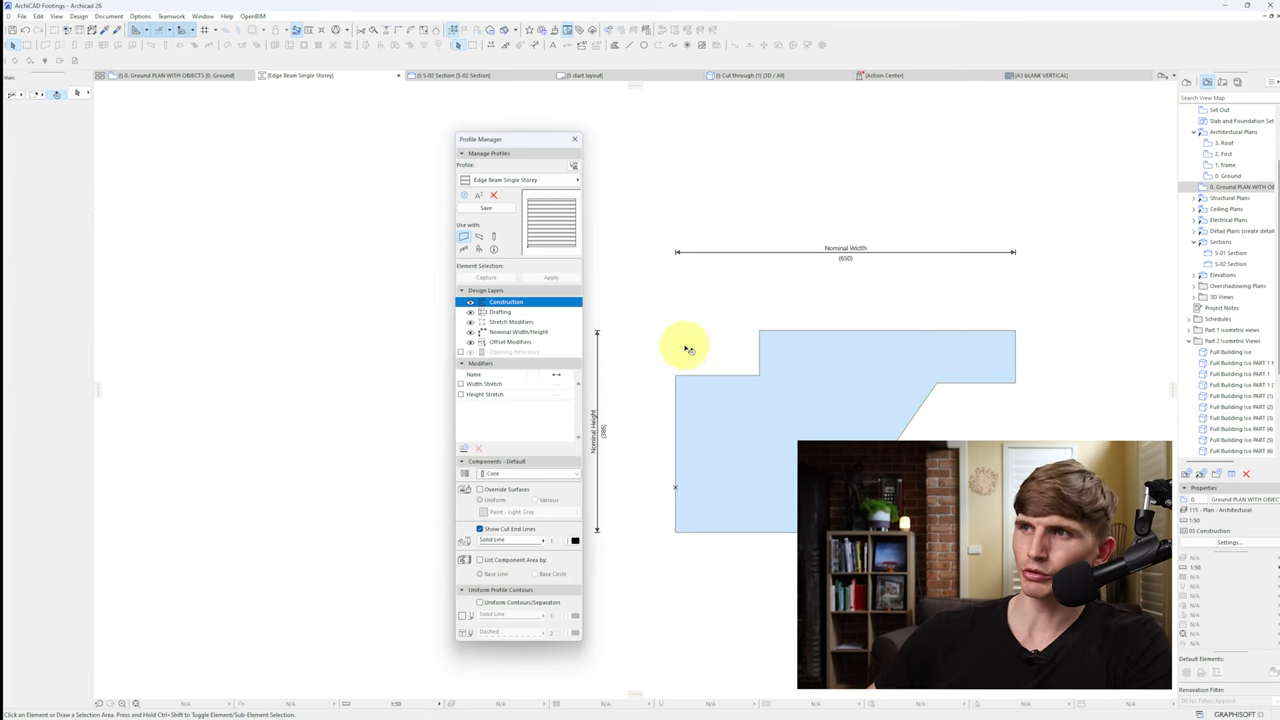
Step: Assign the Concrete building material to the footing fill
{"action": "left_click", "coordinate": [770, 410]}
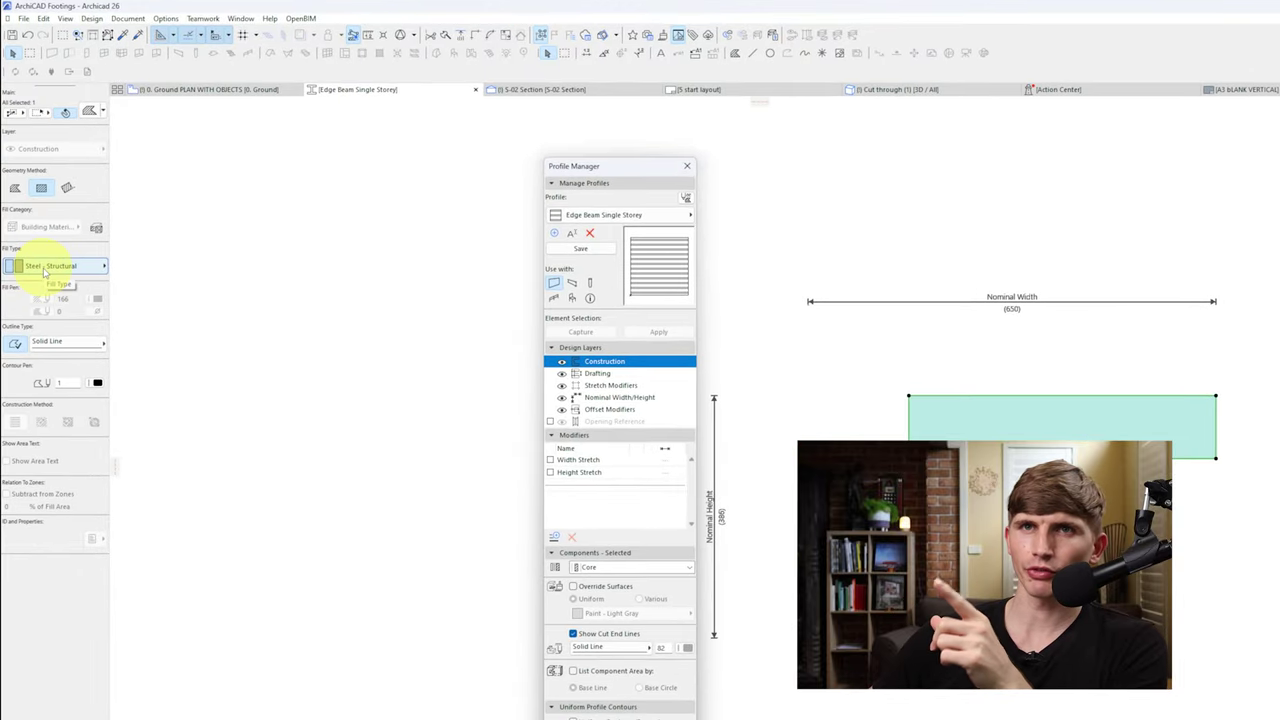
{"action": "left_click", "coordinate": [44, 268]}
{"action": "type", "text": "concrete"}
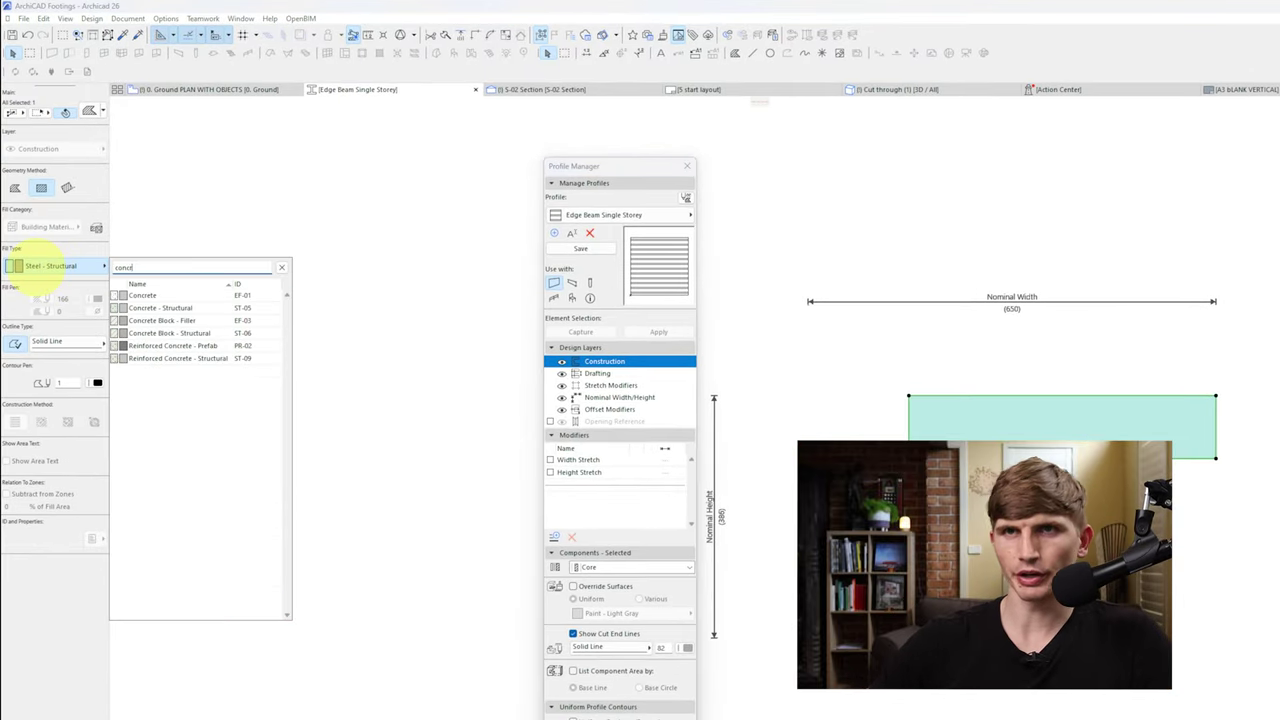
{"action": "left_click", "coordinate": [160, 298]}
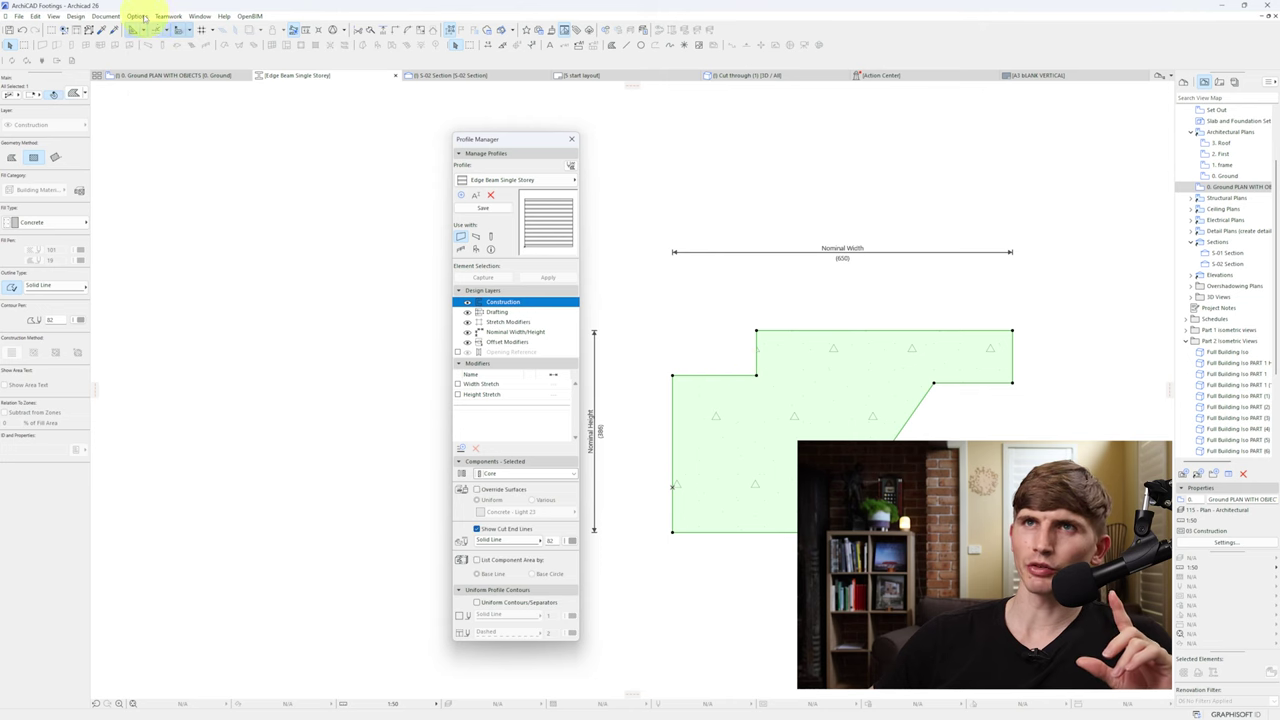
Step: Set the Concrete building material's intersection priority to 800
{"action": "left_click", "coordinate": [137, 16]}
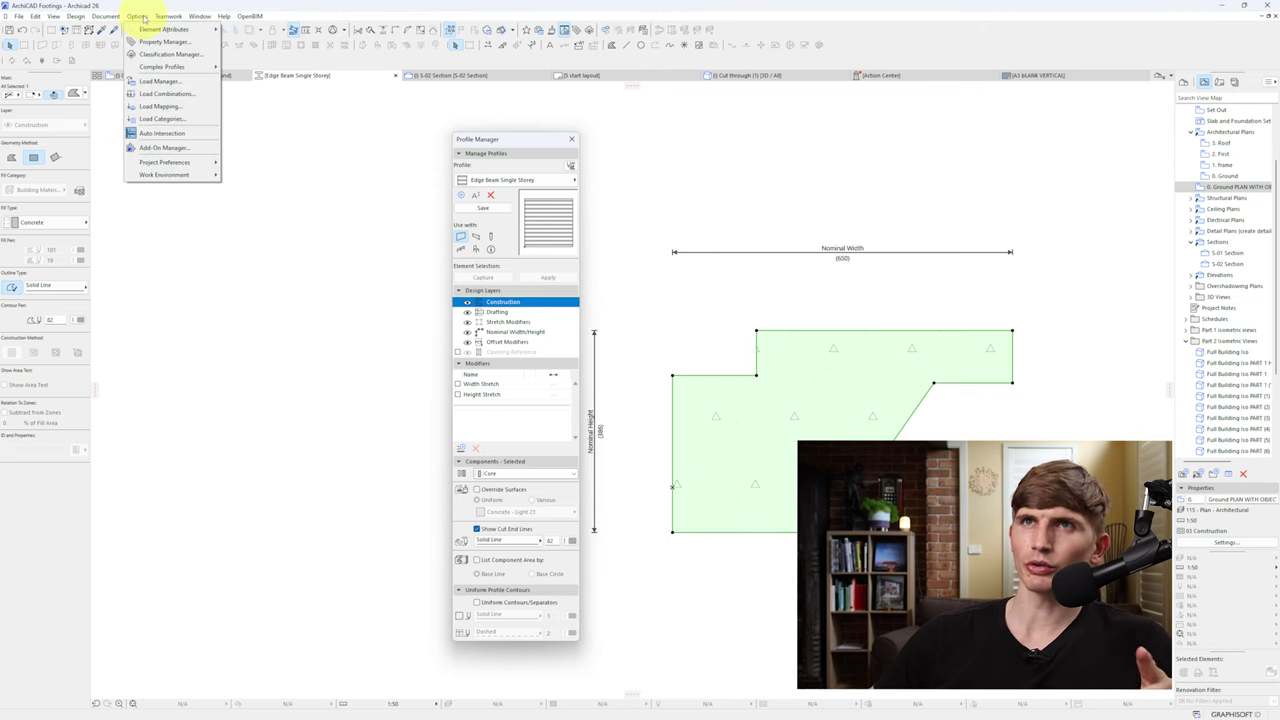
{"action": "mouse_move", "coordinate": [160, 29]}
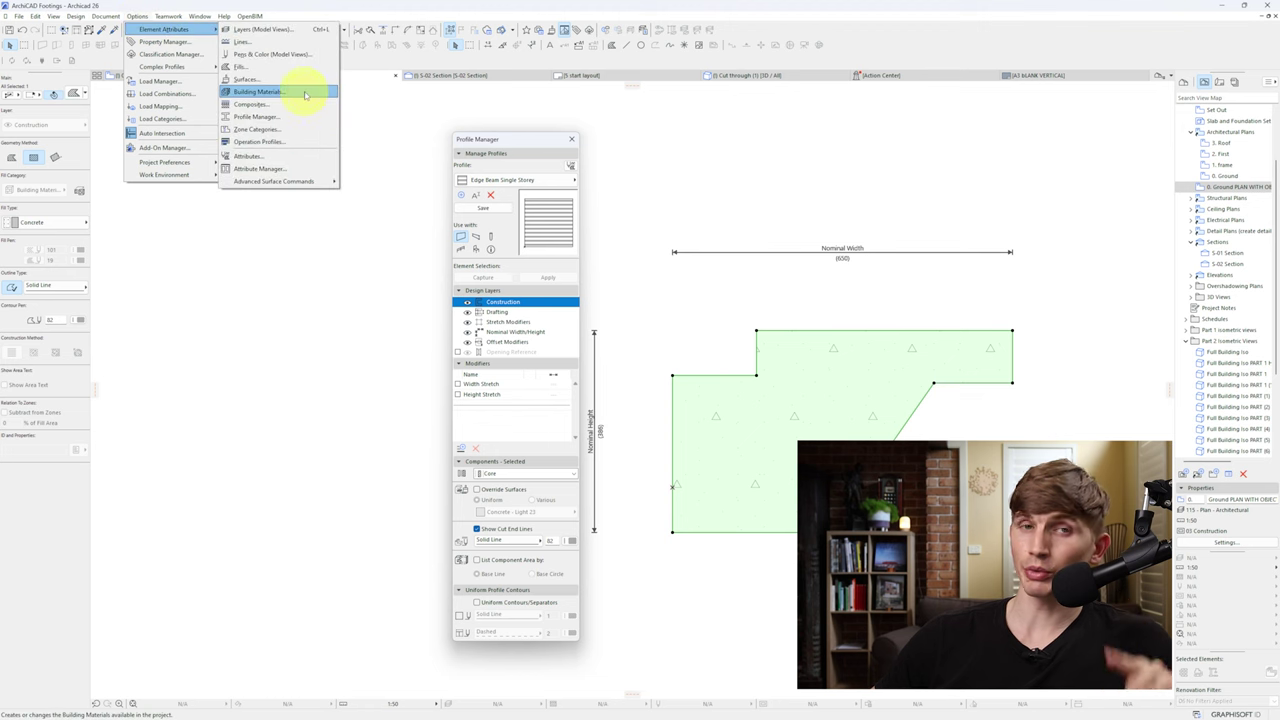
{"action": "left_click", "coordinate": [305, 95]}
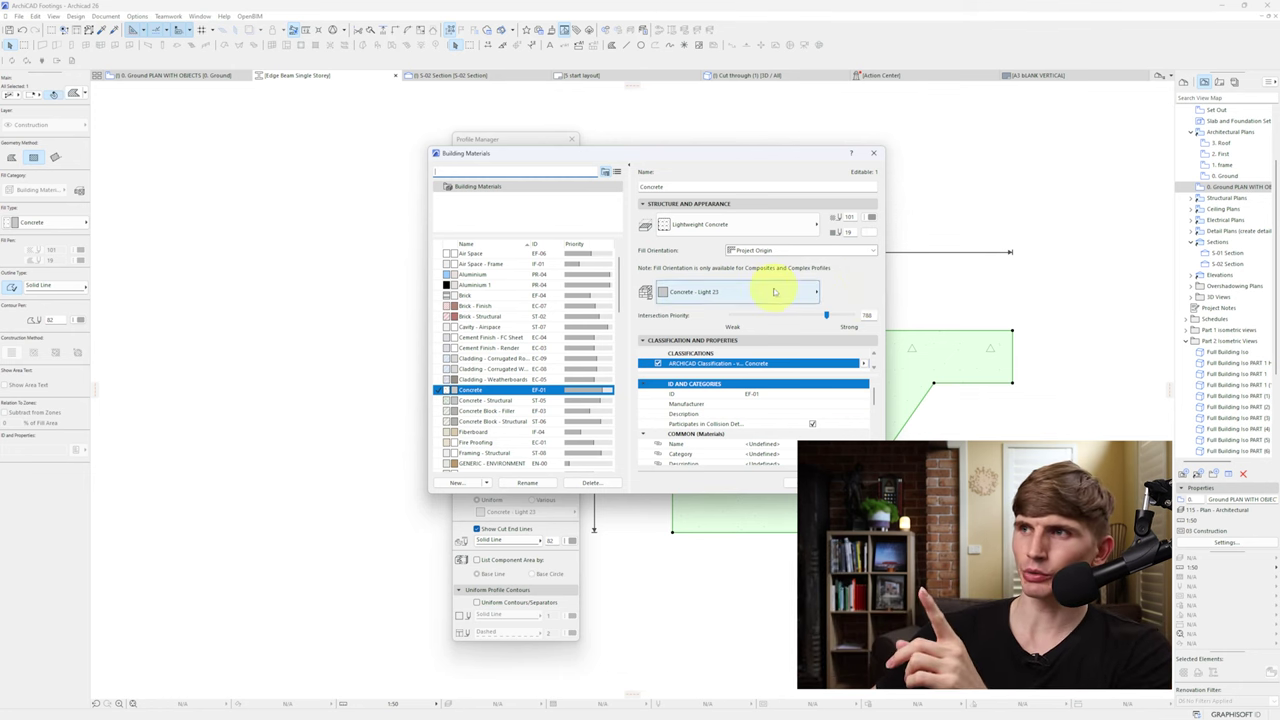
{"action": "double_click", "coordinate": [864, 316]}
{"action": "type", "text": "800"}
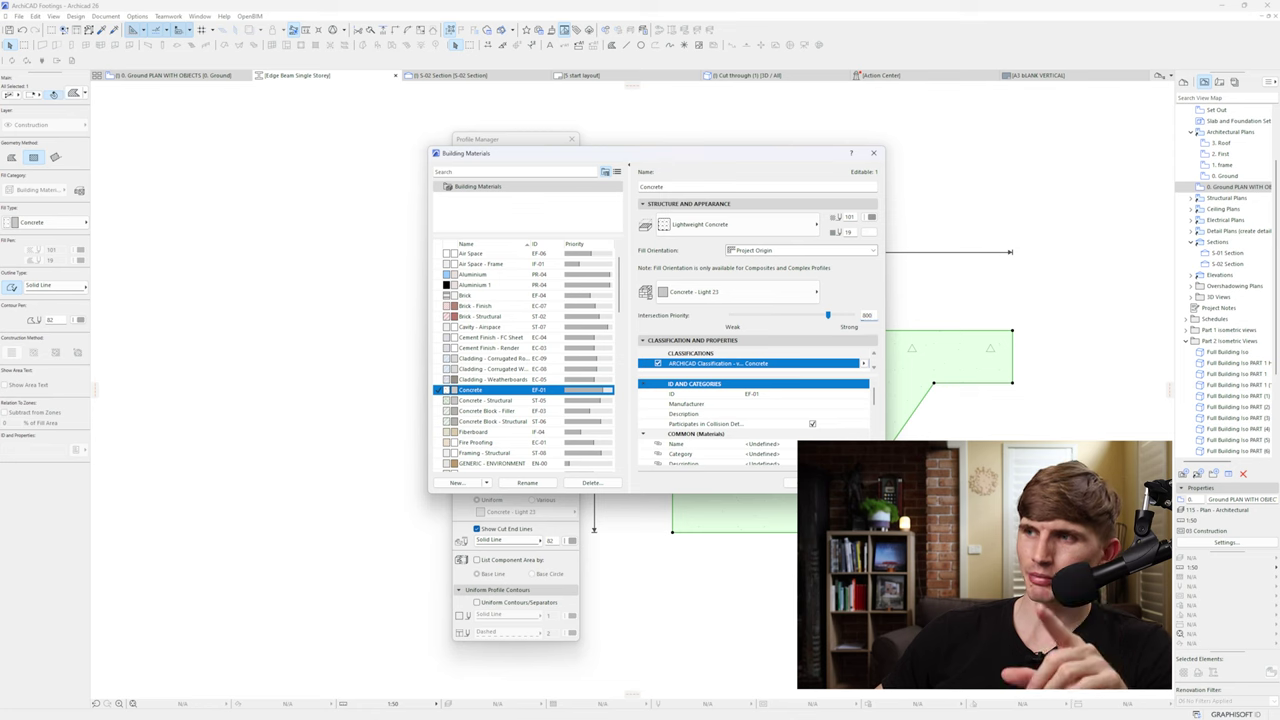
{"action": "key", "text": "Return"}
{"action": "left_click", "coordinate": [826, 316]}
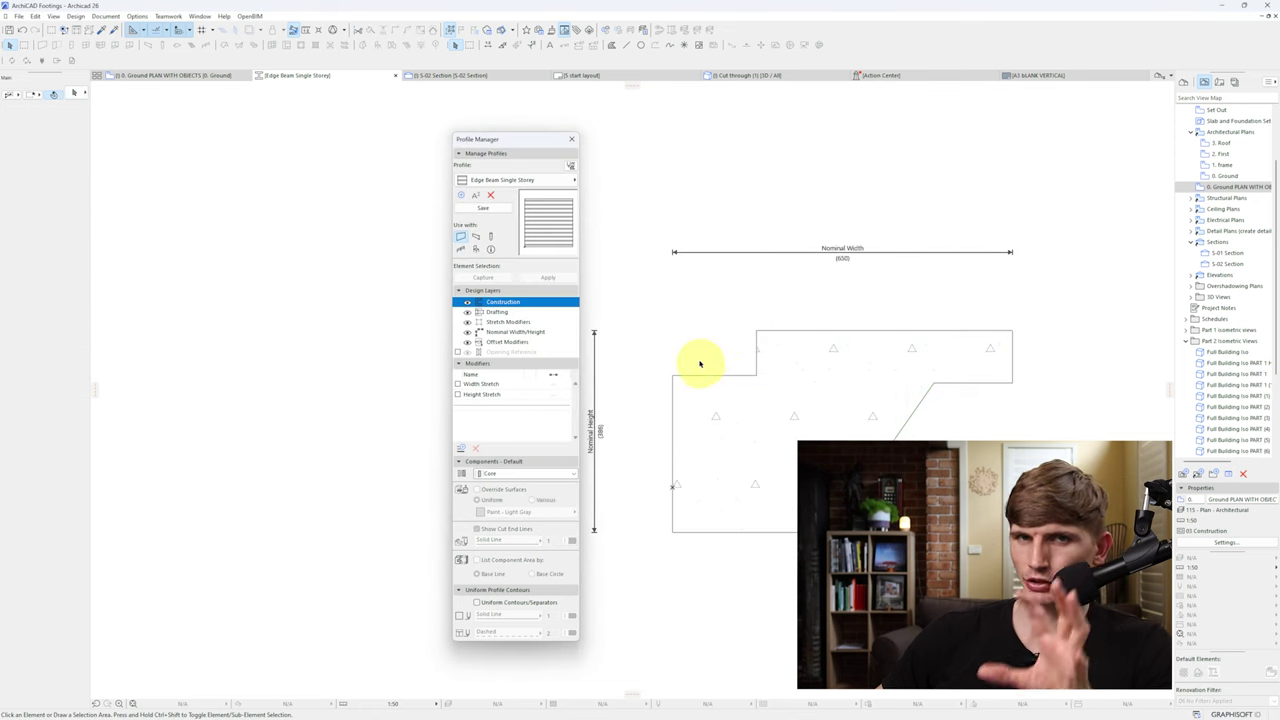
Step: Fill the footing rebate with a concrete rectangle and offset its inner edge outward from the footing by 50 mm to leave a cavity
{"action": "left_click", "coordinate": [716, 381], "text": "alt"}
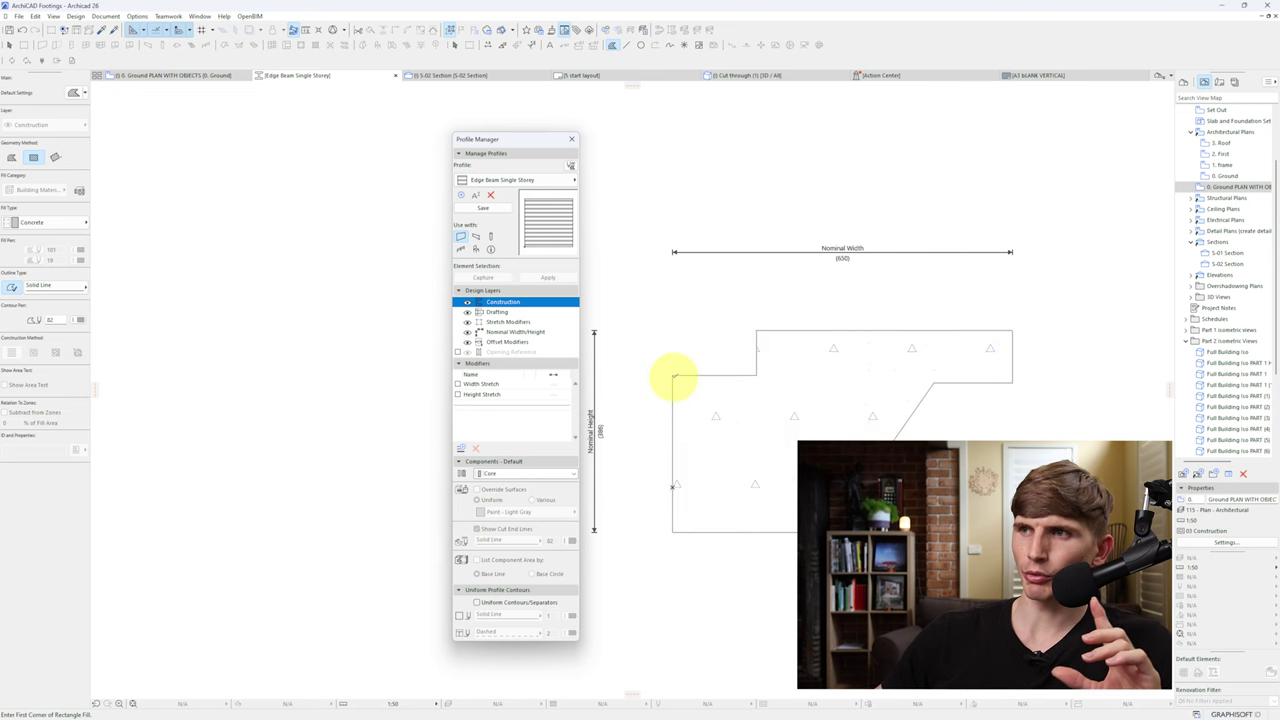
{"action": "left_click", "coordinate": [759, 327]}
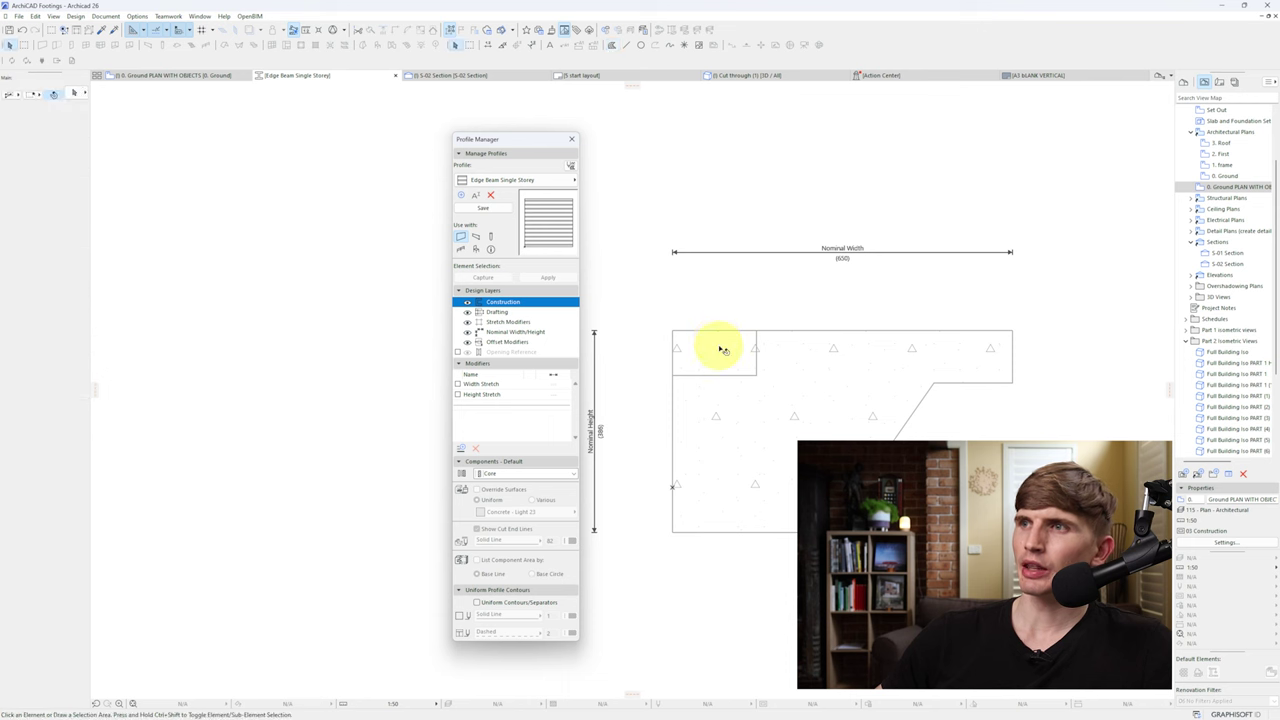
{"action": "left_click", "coordinate": [757, 346]}
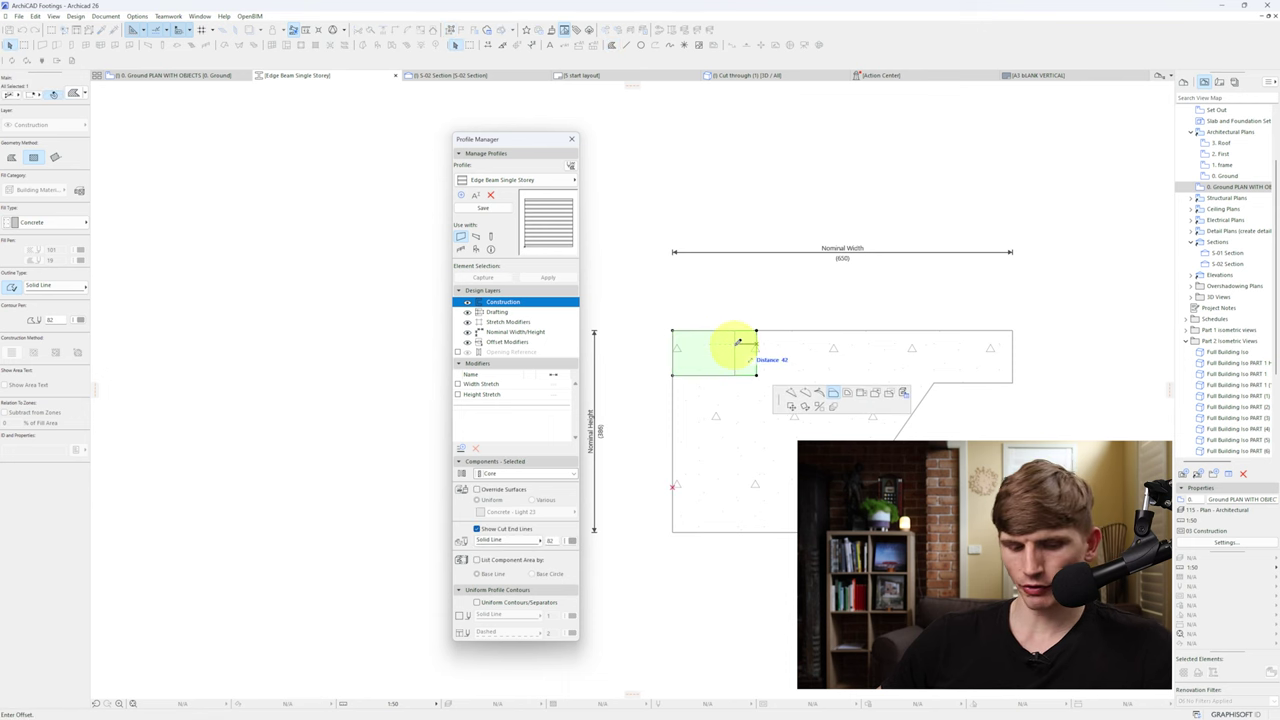
{"action": "type", "text": "50"}
{"action": "key", "text": "Return"}
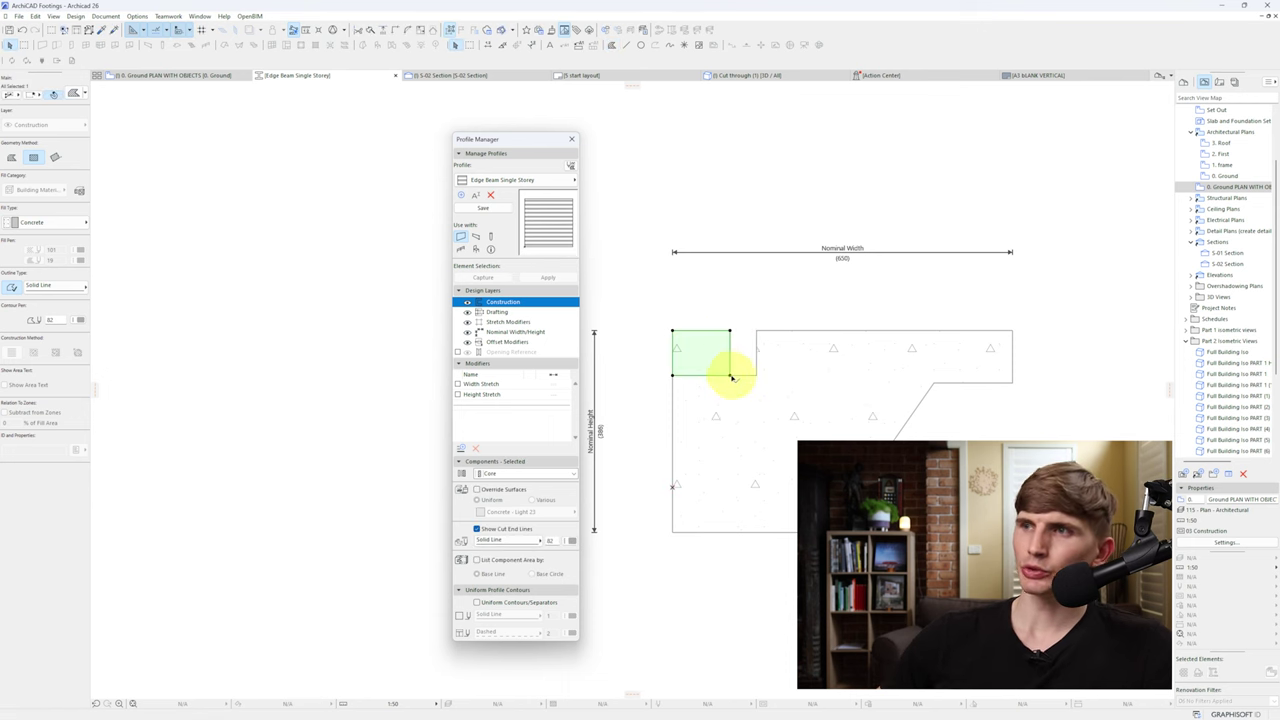
{"action": "key", "text": "ctrl+d"}
{"action": "left_click", "coordinate": [731, 377]}
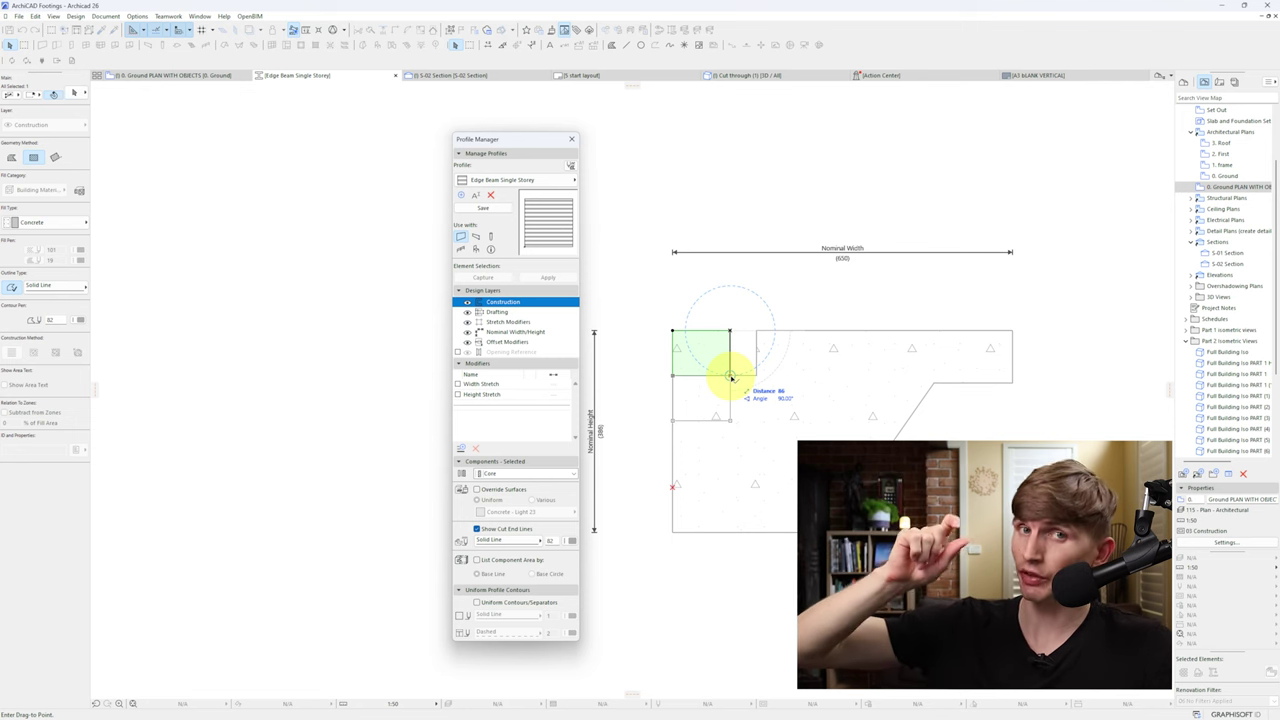
{"action": "left_click", "coordinate": [730, 376]}
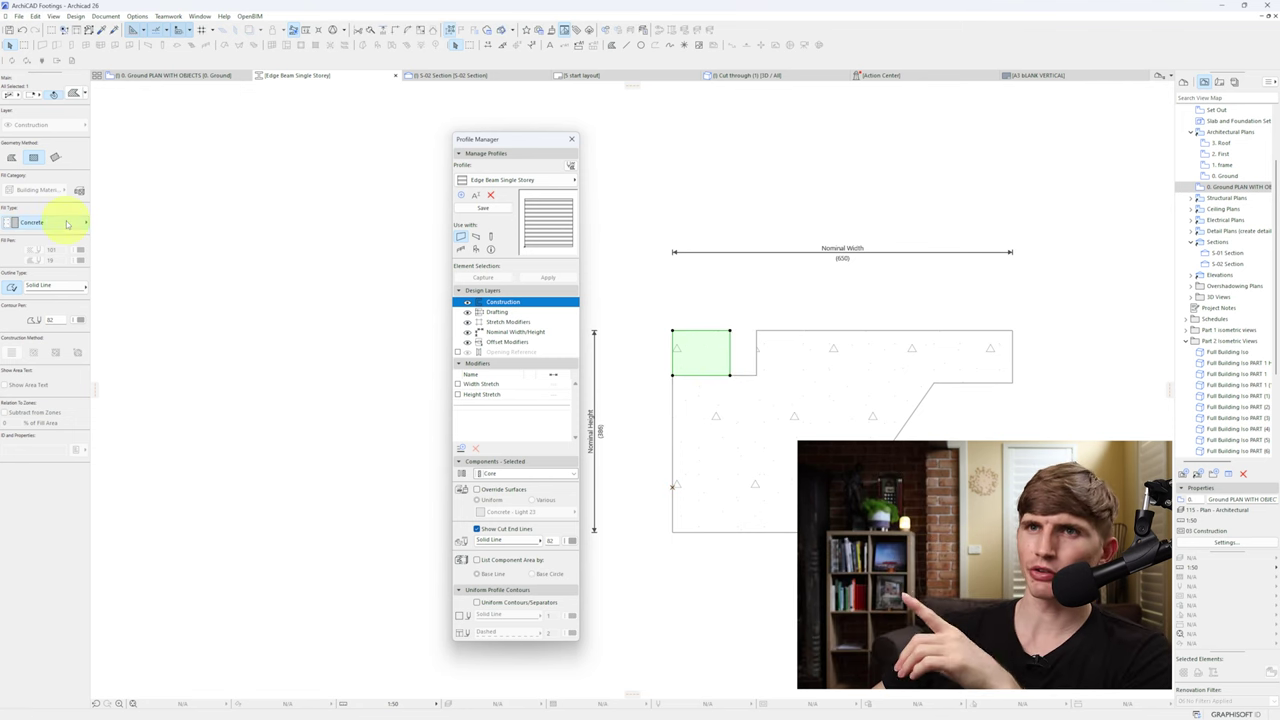
Step: Assign the Brick building material to the small rectangular fill in the rebate
{"action": "left_click", "coordinate": [78, 223]}
{"action": "type", "text": "bri"}
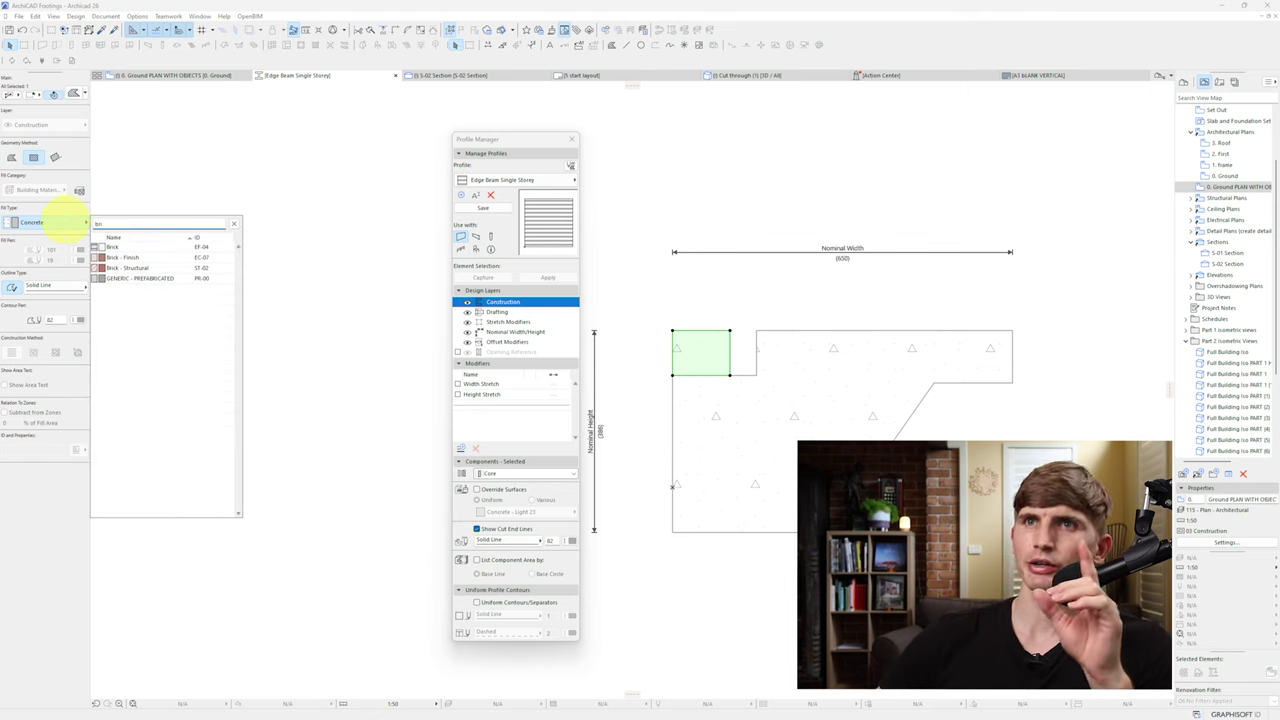
{"action": "left_click", "coordinate": [122, 247]}
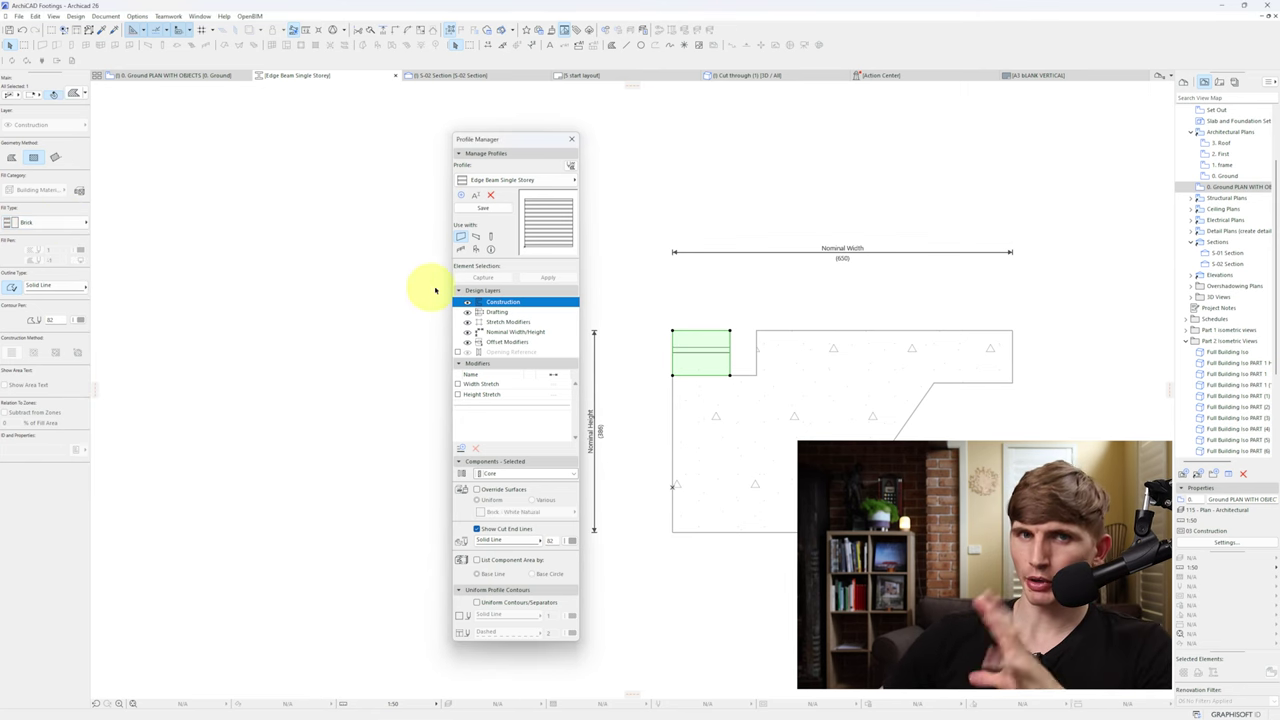
Step: Duplicate the Brick building material as a new material named Brickwork 1
{"action": "left_click", "coordinate": [137, 16]}
{"action": "mouse_move", "coordinate": [160, 29]}
{"action": "left_click", "coordinate": [258, 91]}
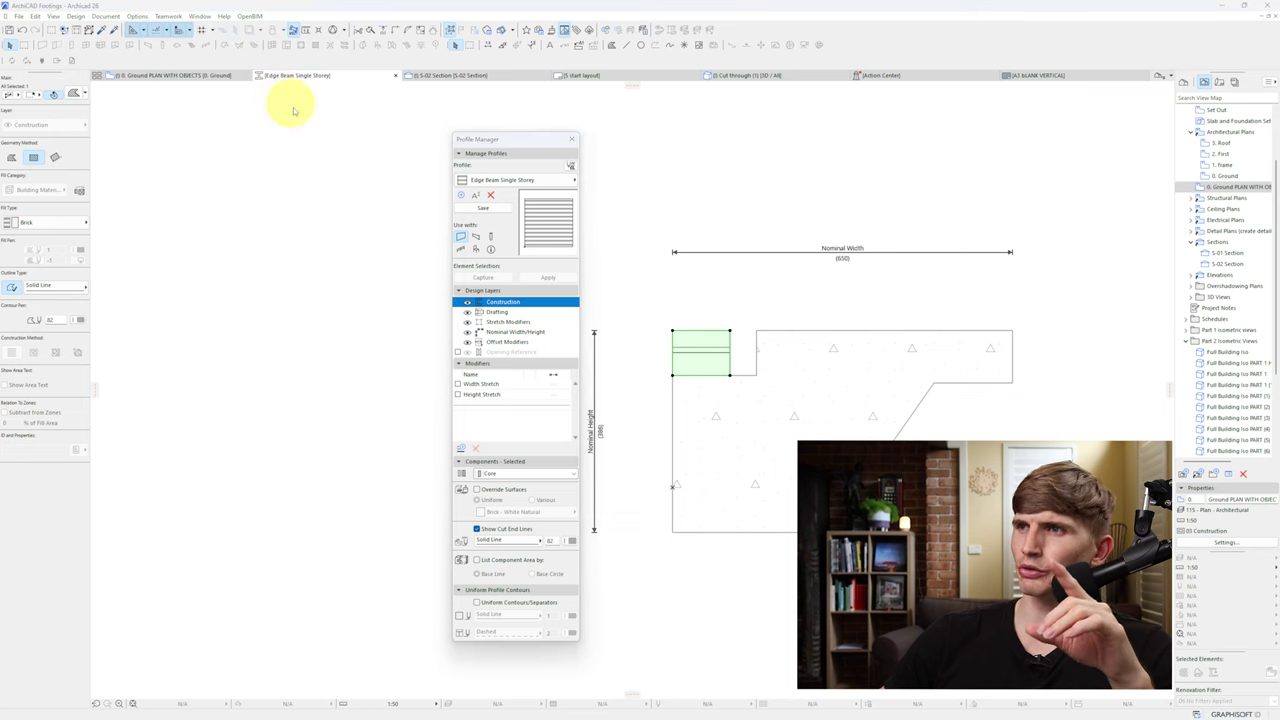
{"action": "left_click", "coordinate": [457, 482]}
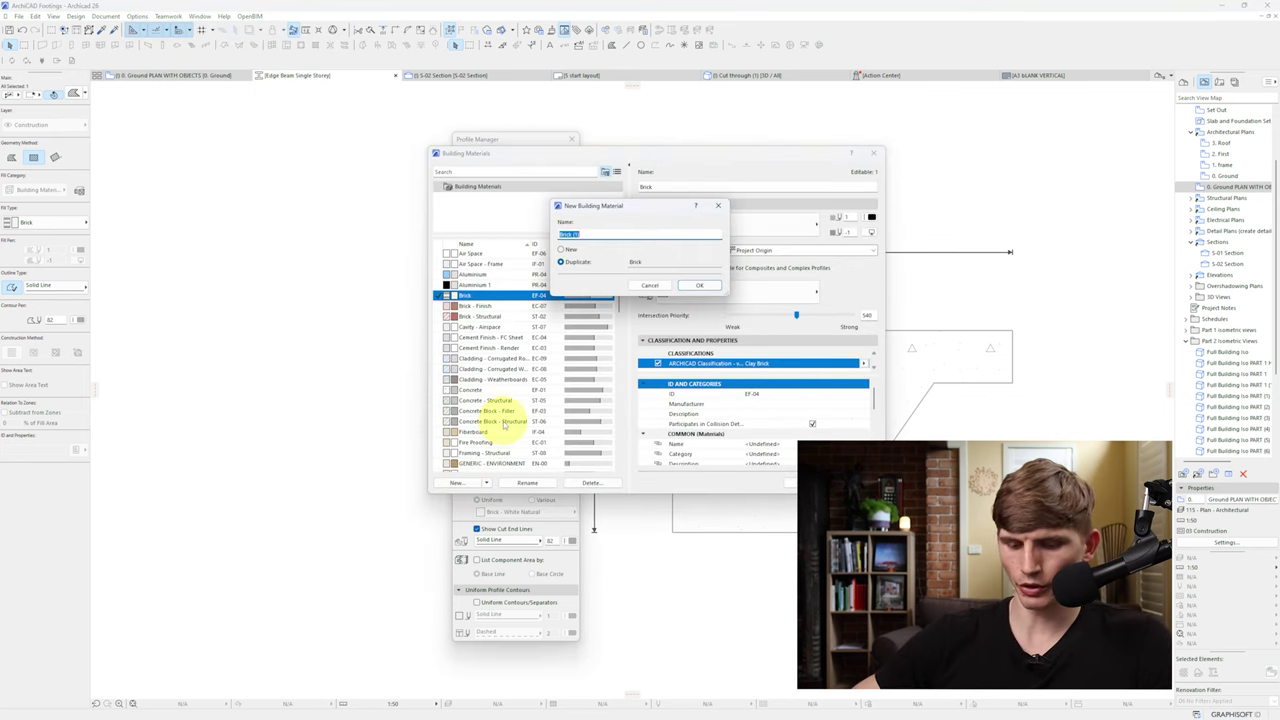
{"action": "type", "text": "Brickwork 1"}
{"action": "left_click", "coordinate": [699, 285]}
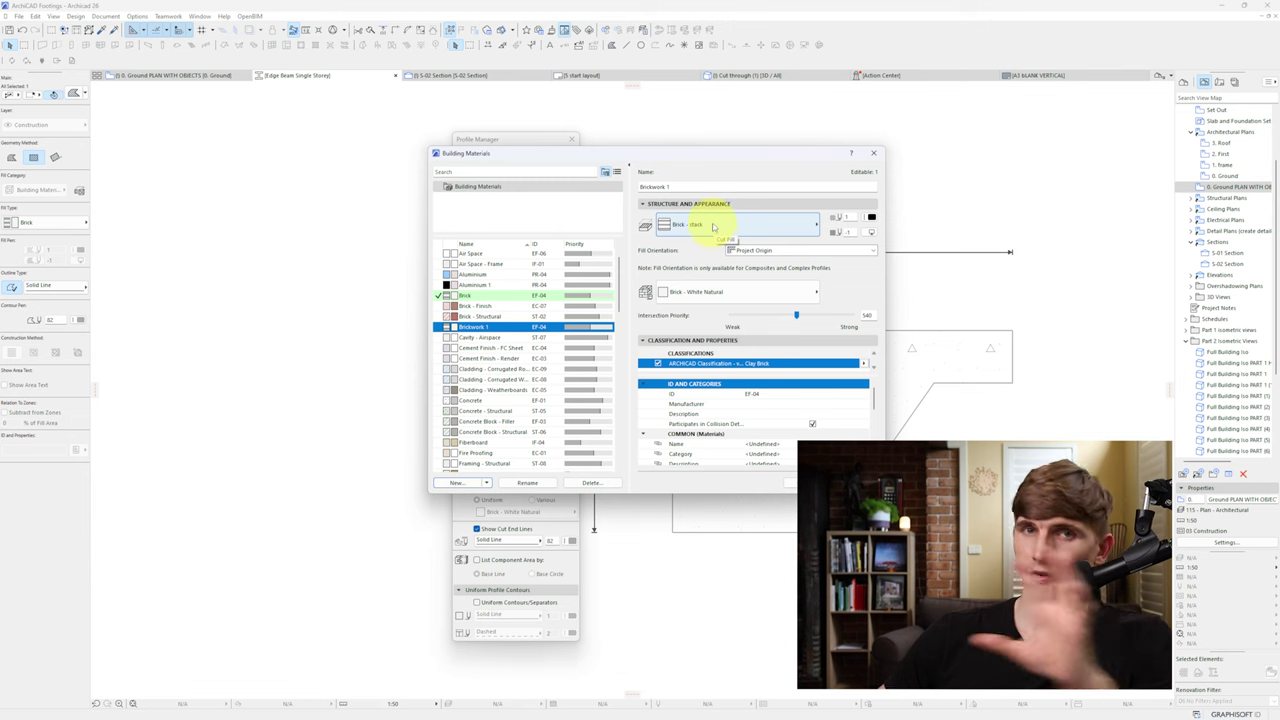
{"action": "key", "text": "Return"}
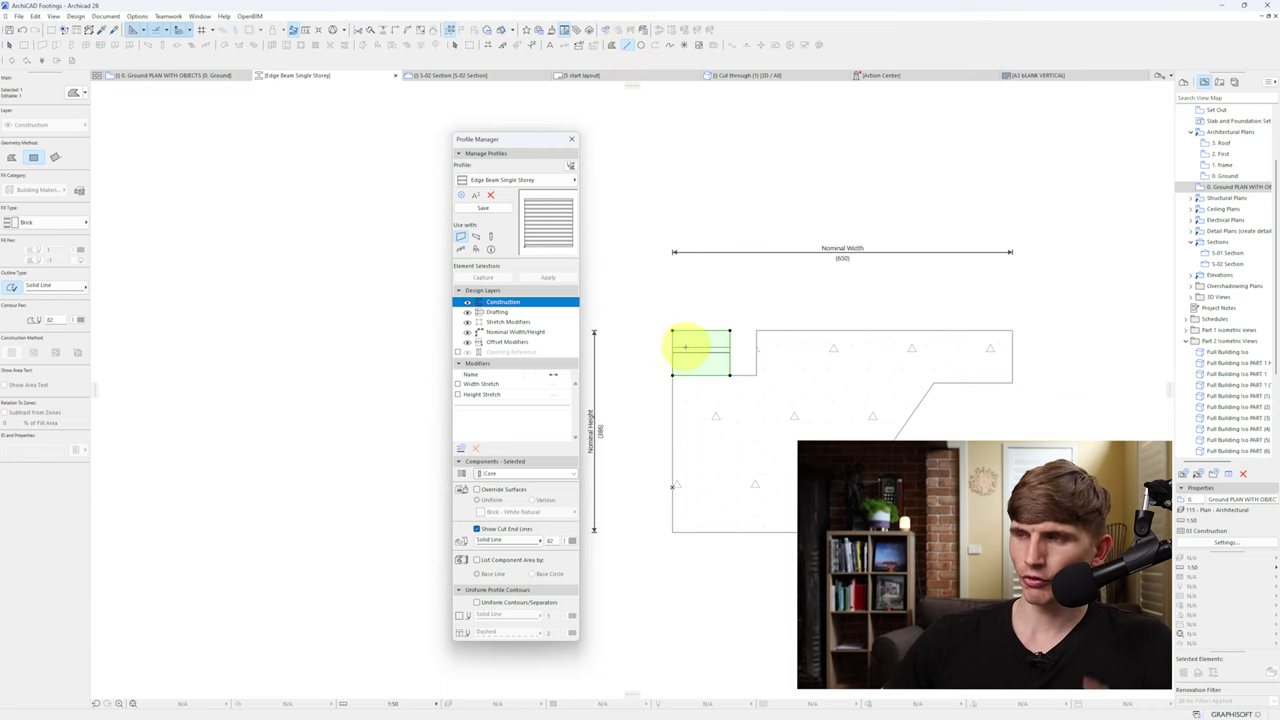
Step: Draw a horizontal line about 200 mm long in the empty space beside the footing profile
{"action": "middle_click_drag", "start_coordinate": [684, 347], "coordinate": [918, 354]}
{"action": "key", "text": "Escape"}
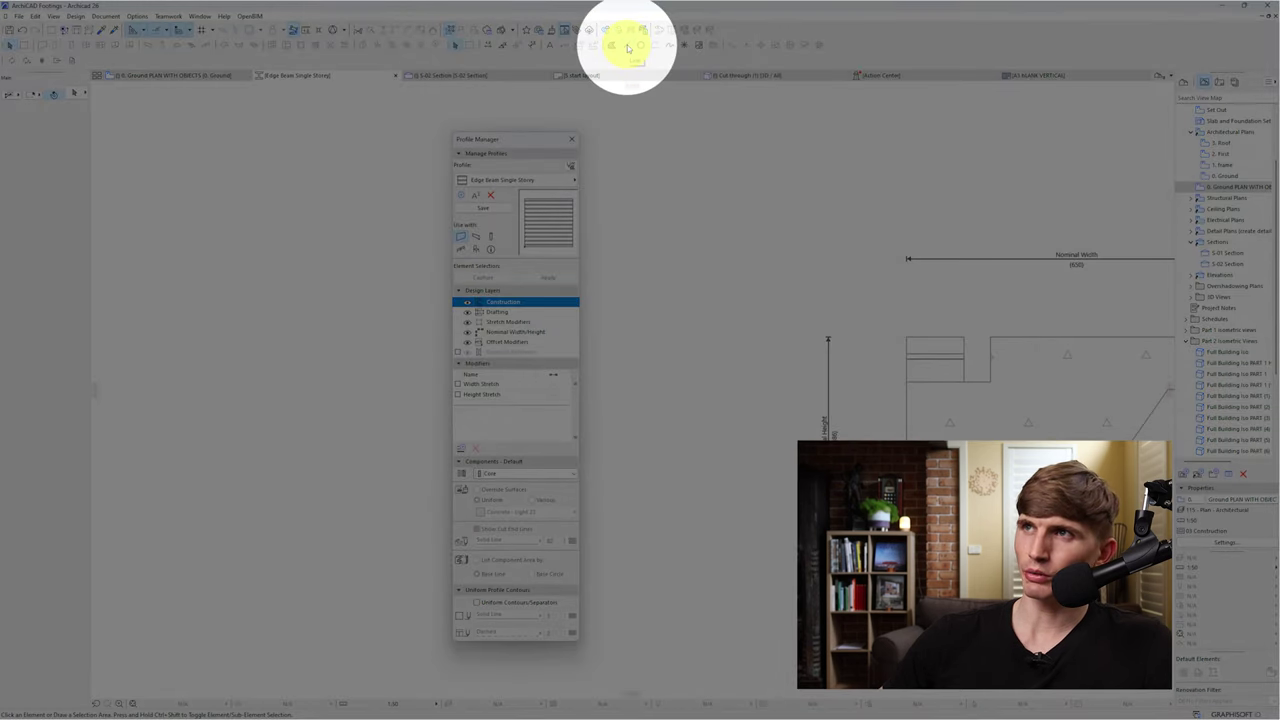
{"action": "left_click", "coordinate": [628, 47]}
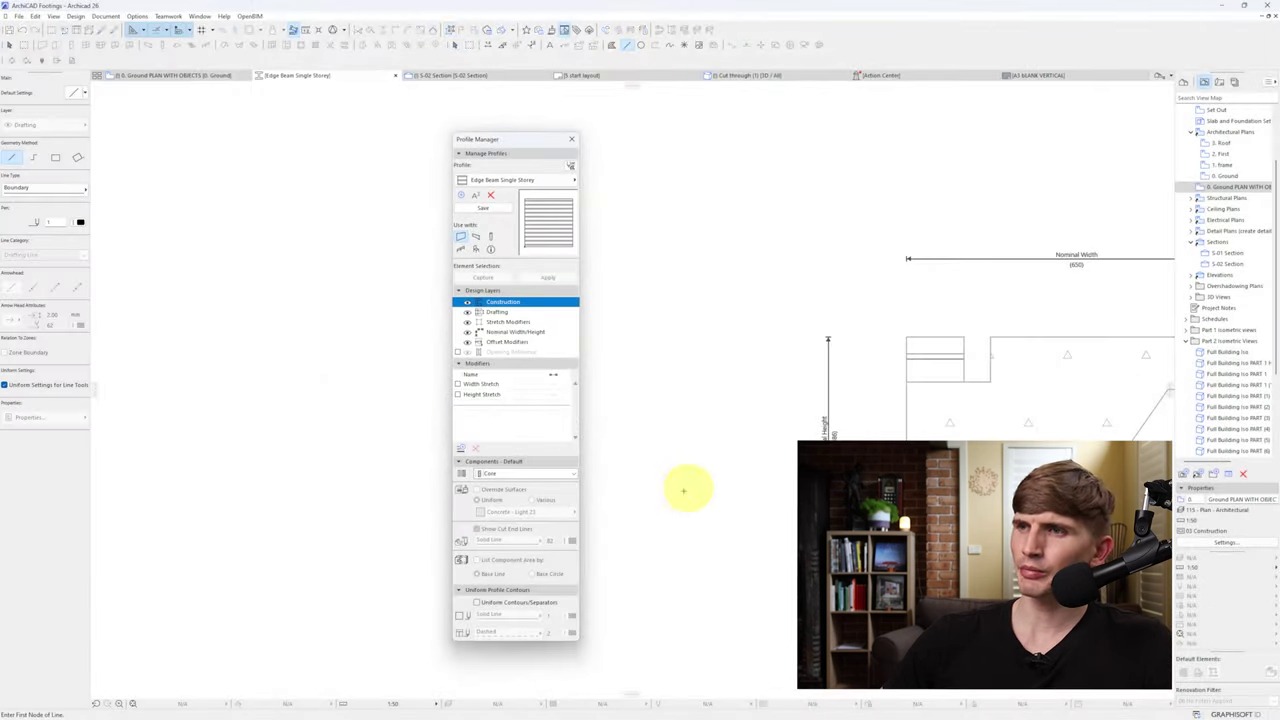
{"action": "left_click", "coordinate": [631, 461]}
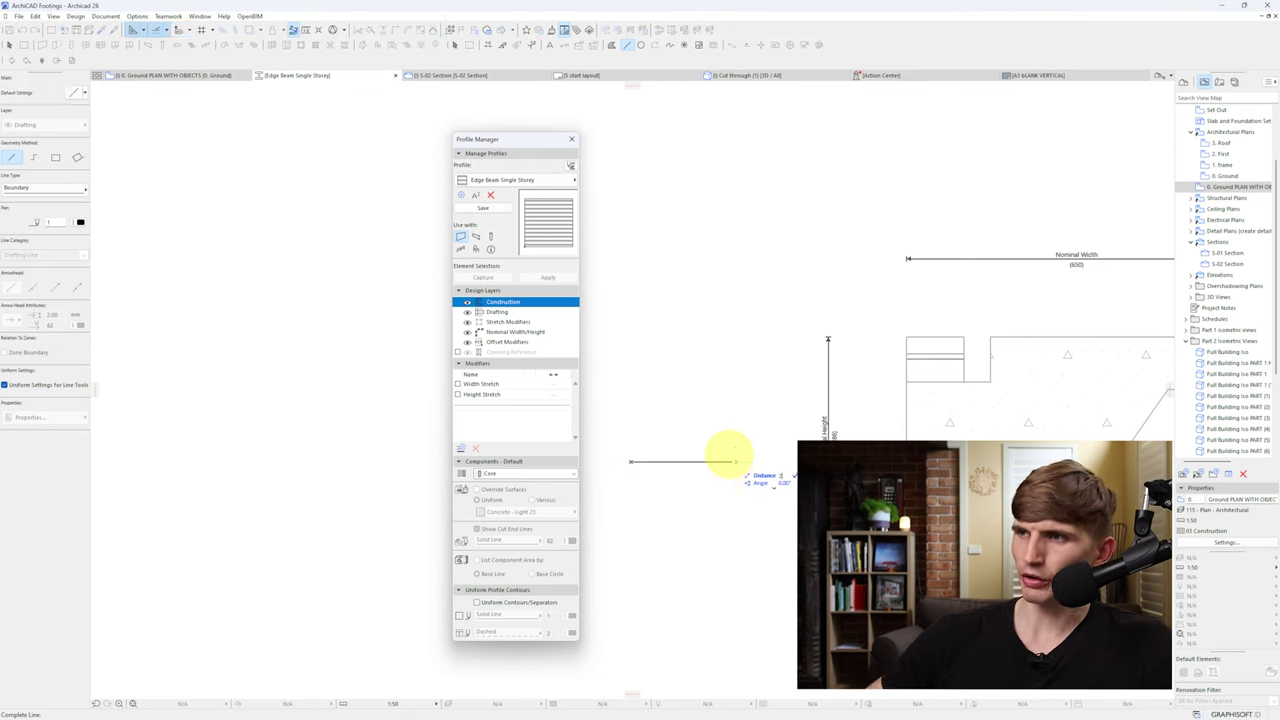
{"action": "left_click", "coordinate": [736, 461]}
{"action": "key", "text": "Escape"}
Step: Copy the line upward twice to outline a narrow mortar joint and a brick course, 86 mm high overall
{"action": "left_click_drag", "start_coordinate": [727, 461], "coordinate": [729, 448], "text": "ctrl"}
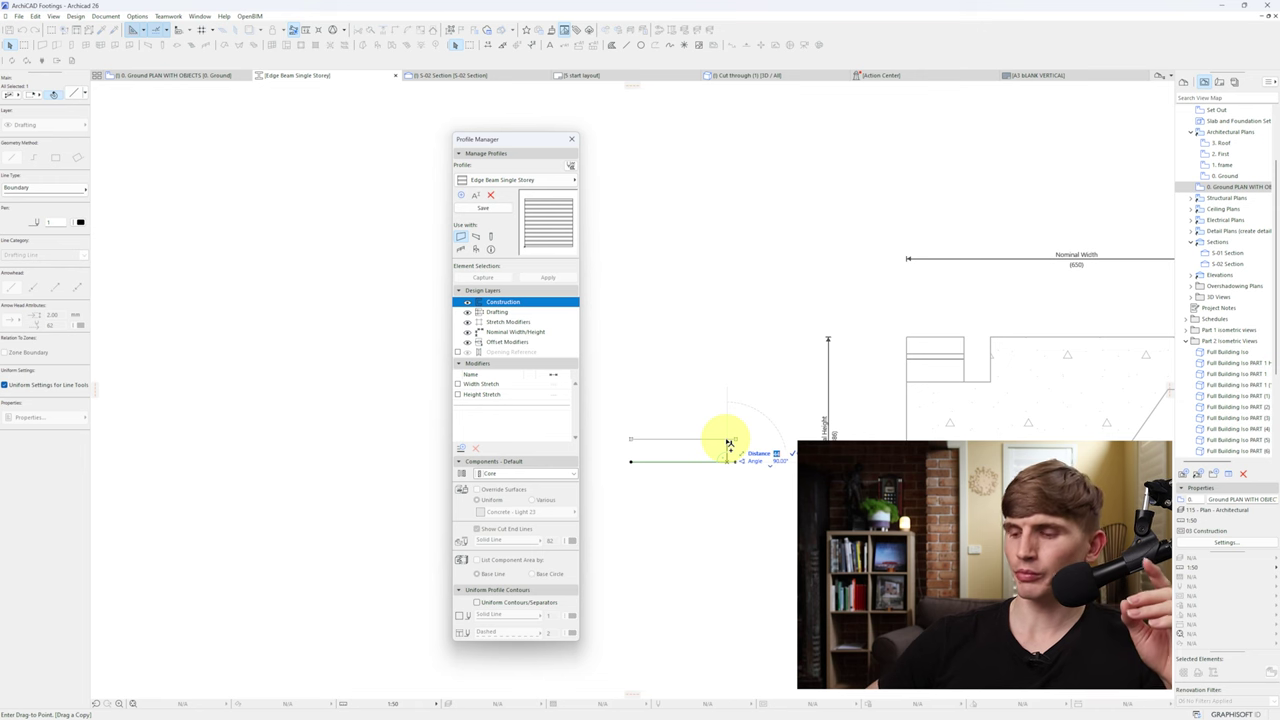
{"action": "left_click", "coordinate": [731, 459]}
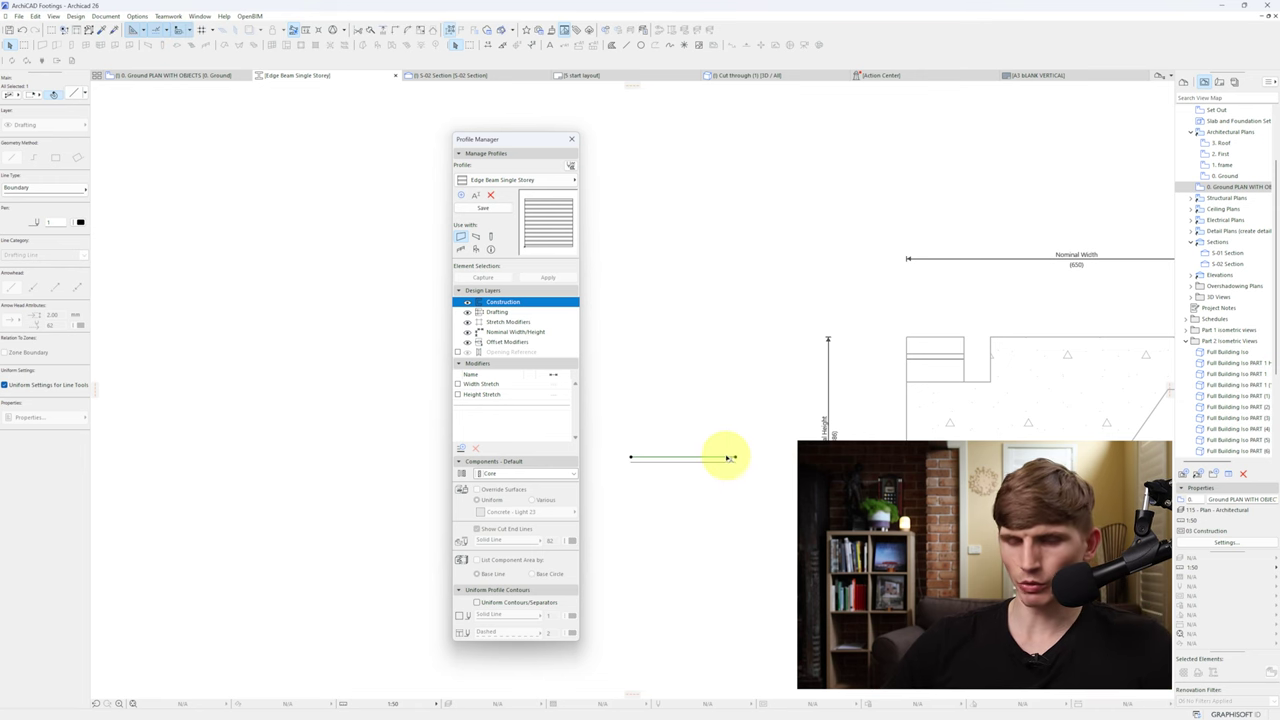
{"action": "left_click_drag", "start_coordinate": [730, 457], "coordinate": [728, 407]}
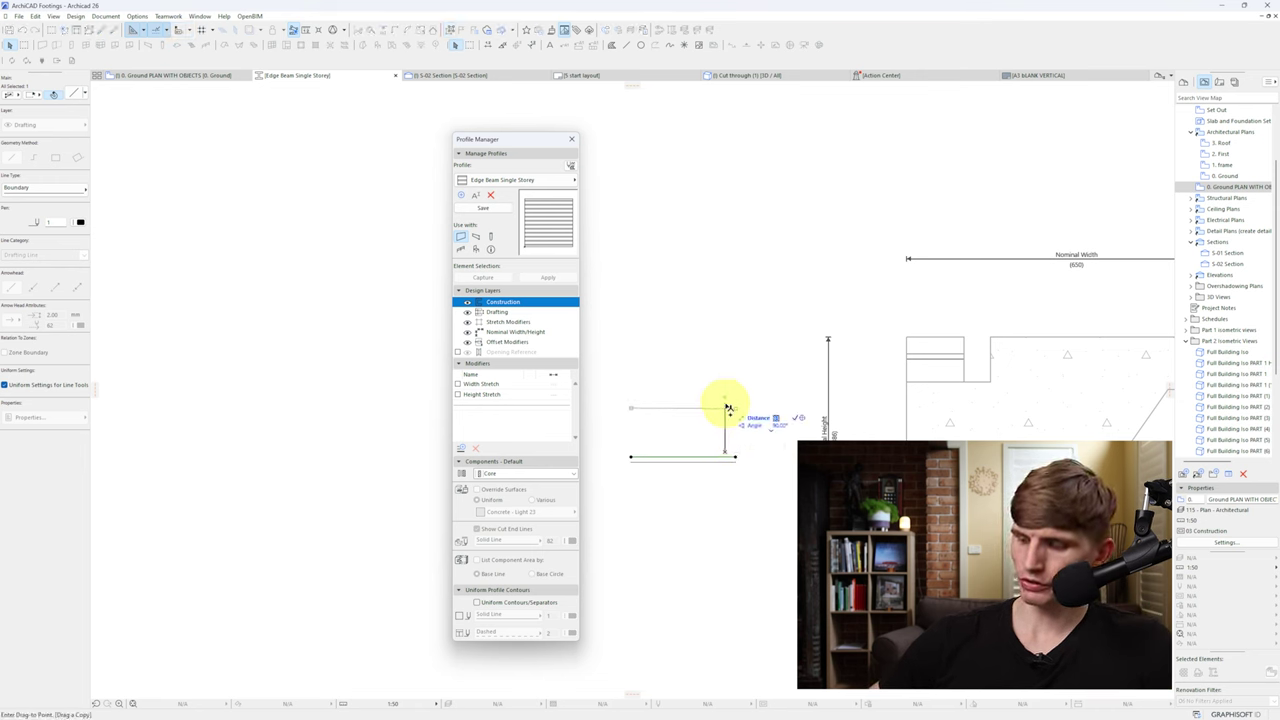
{"action": "left_click", "coordinate": [728, 416]}
Step: Create a symbol fill named Brick Stack 2 and paste the three copied lines in as its pattern
{"action": "left_click", "coordinate": [728, 460], "text": "shift"}
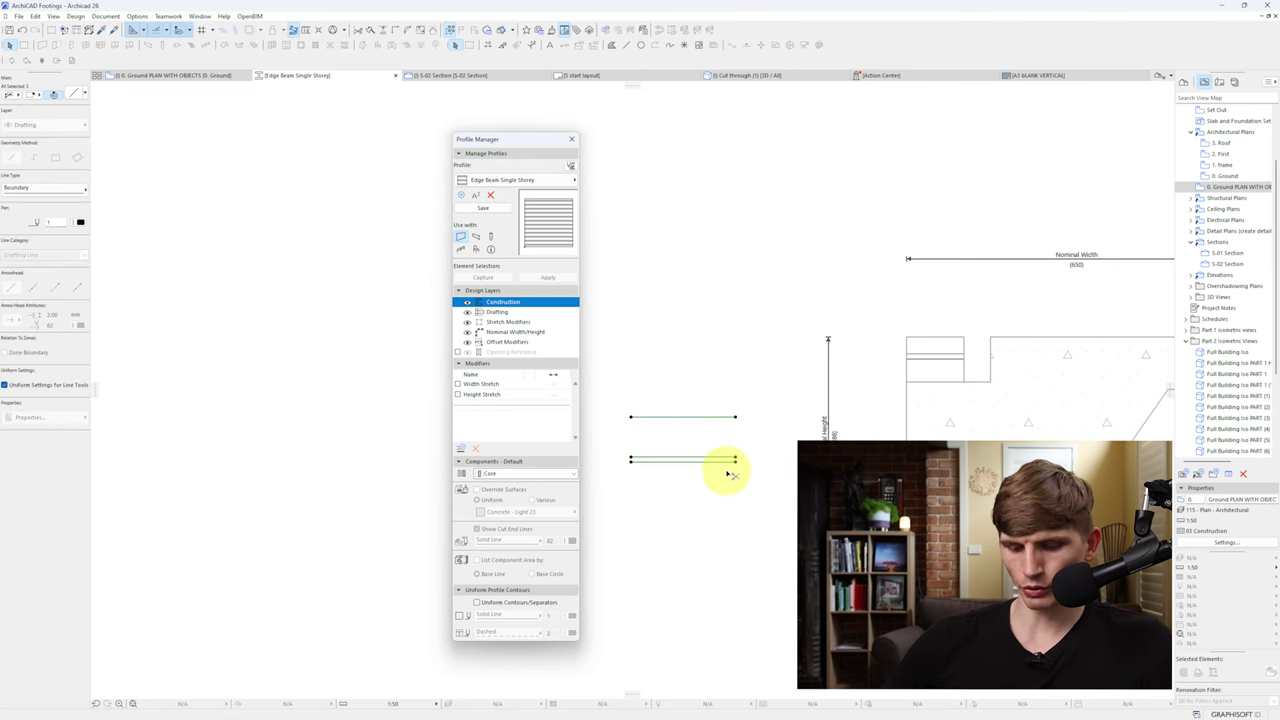
{"action": "left_click", "coordinate": [137, 16]}
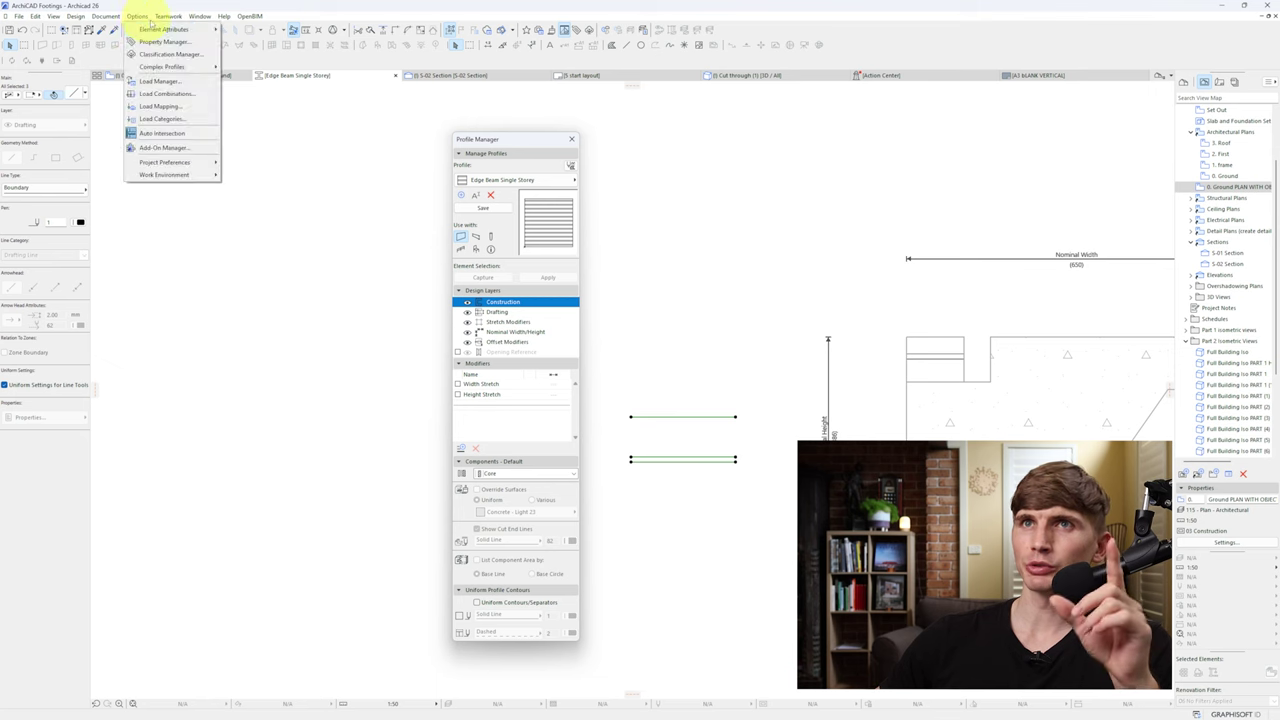
{"action": "mouse_move", "coordinate": [160, 28]}
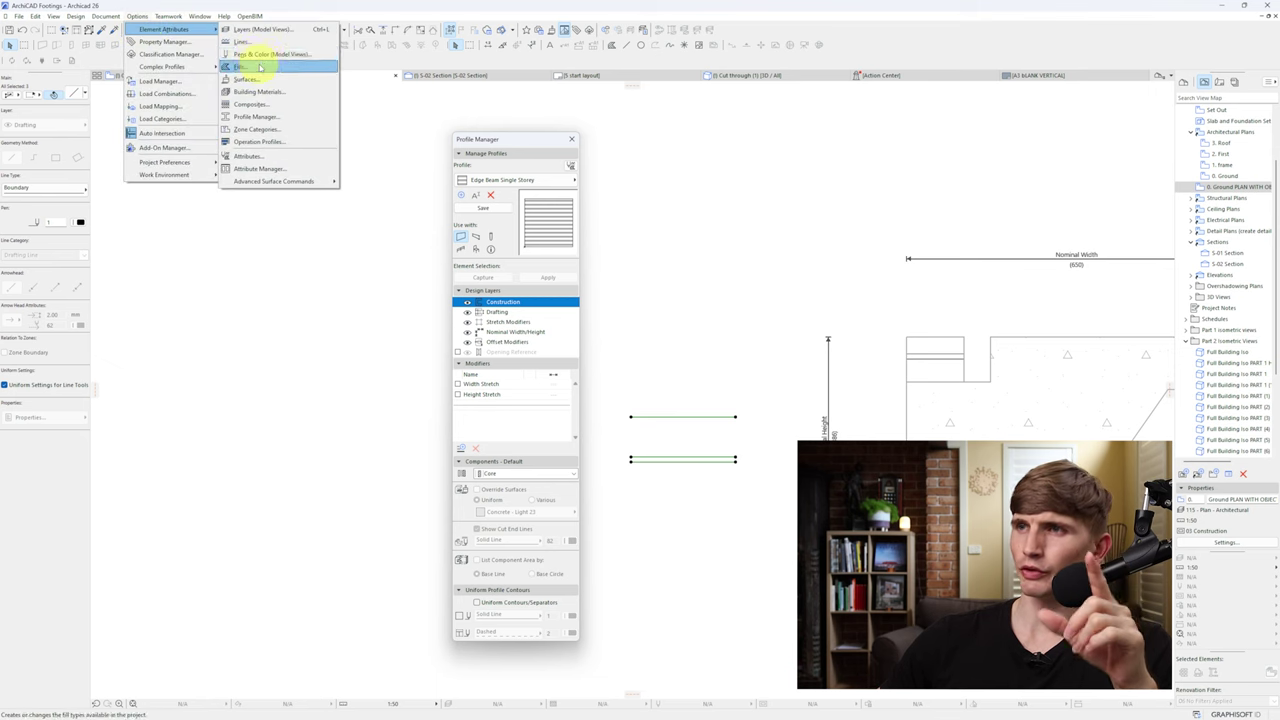
{"action": "left_click", "coordinate": [257, 57]}
{"action": "left_click", "coordinate": [542, 205]}
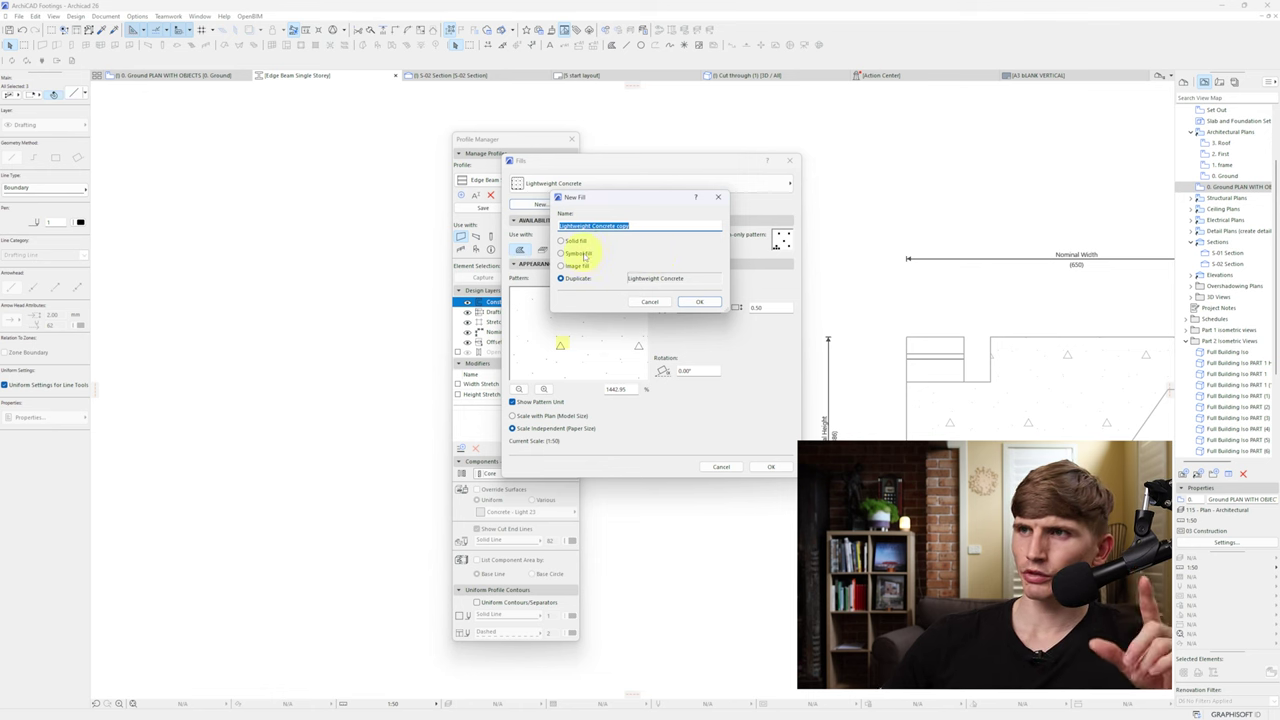
{"action": "left_click_drag", "start_coordinate": [607, 226], "coordinate": [403, 224]}
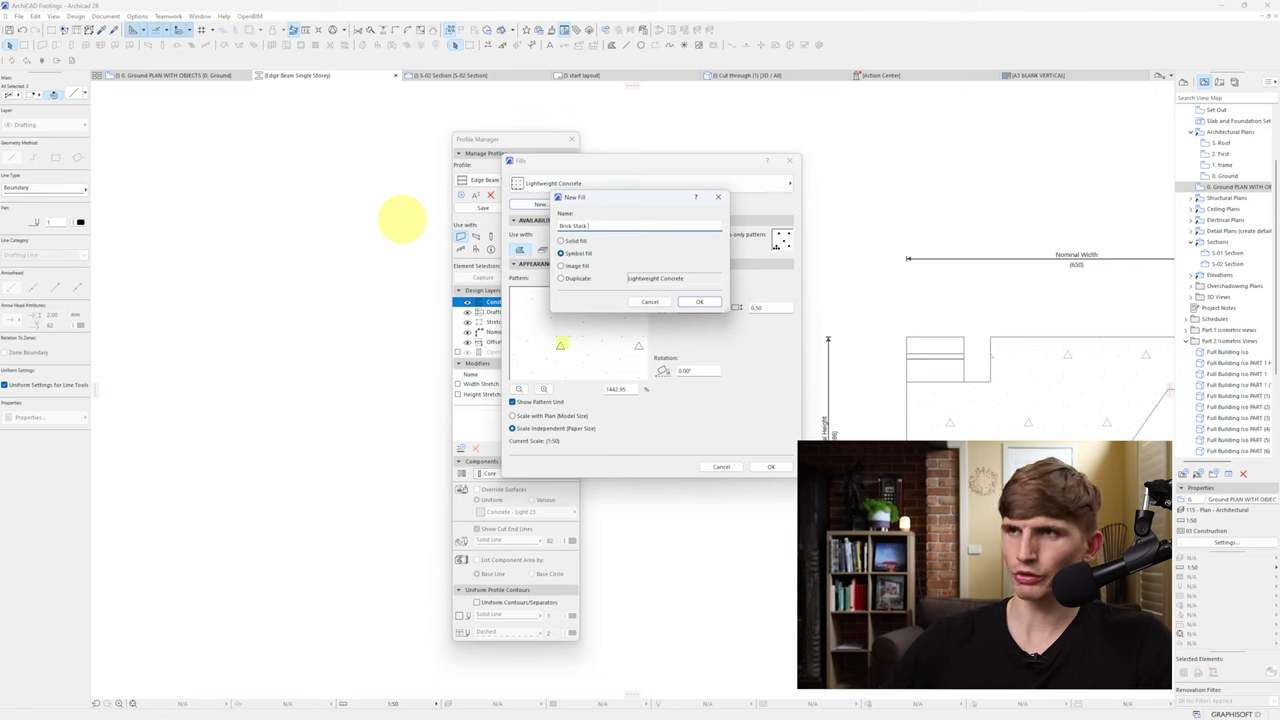
{"action": "left_click", "coordinate": [699, 301]}
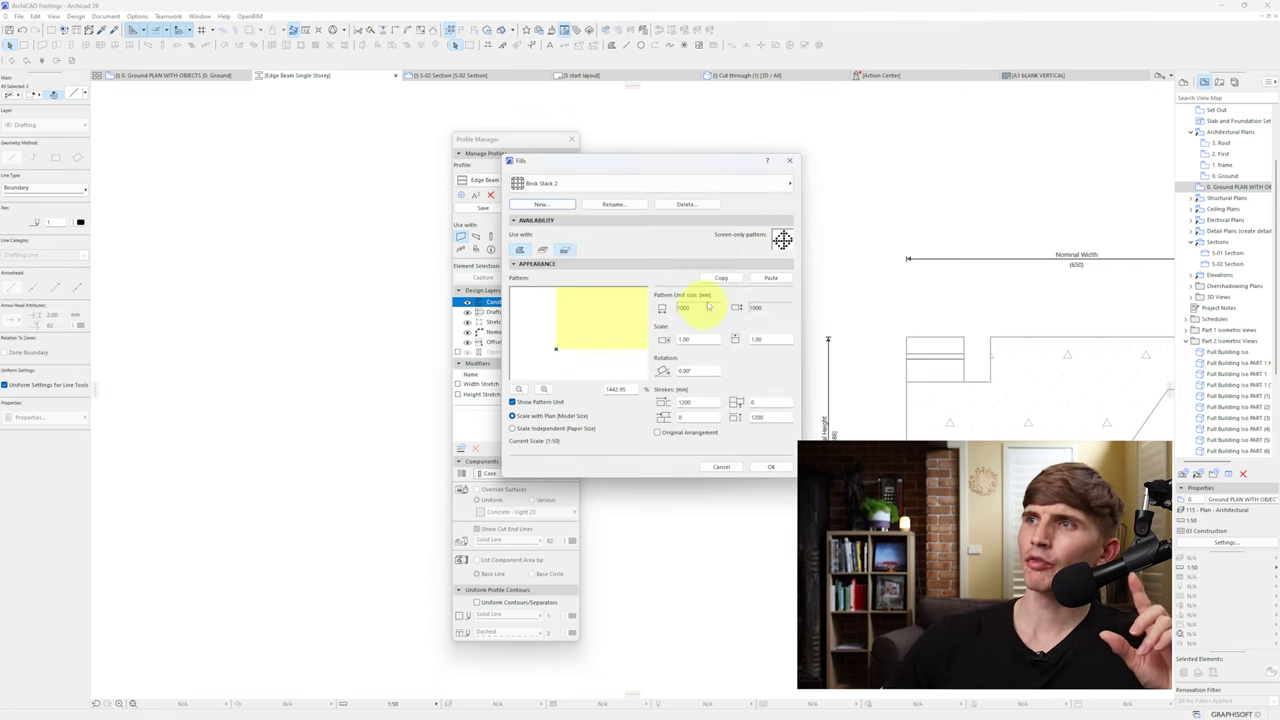
{"action": "left_click", "coordinate": [786, 279]}
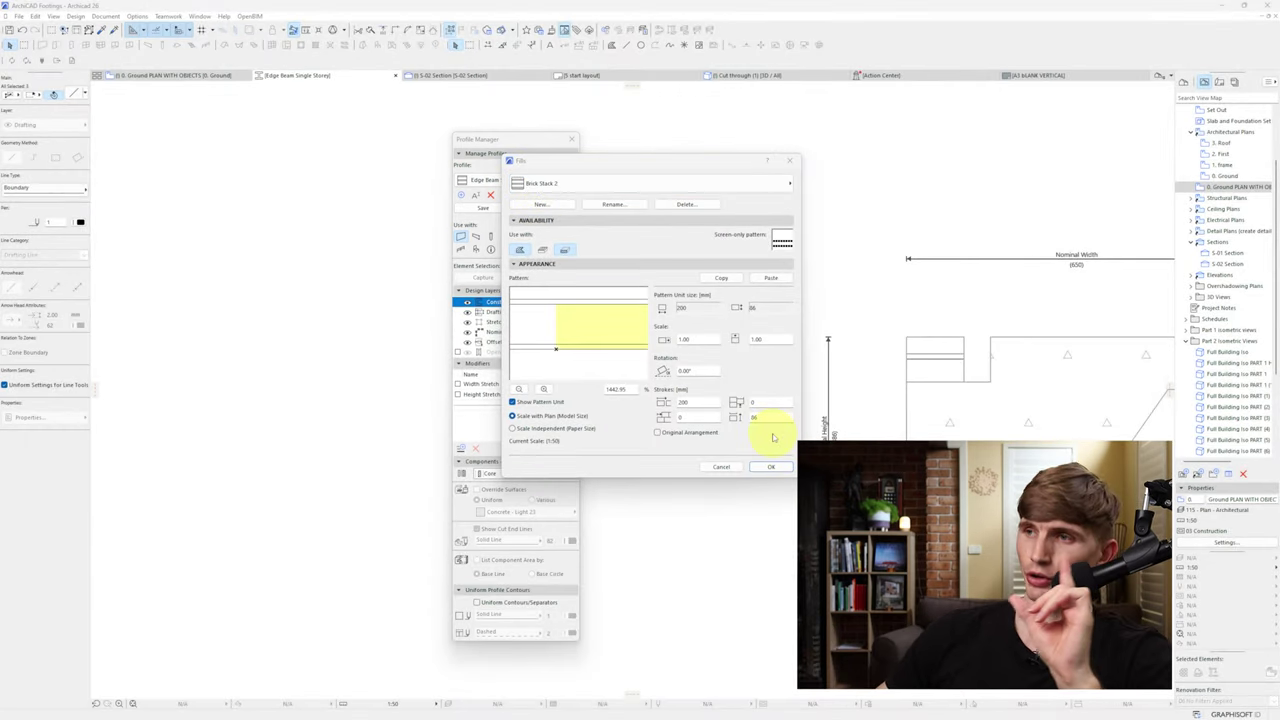
{"action": "left_click", "coordinate": [771, 468]}
Step: Set the Brick building material's cut fill to Brick Stack 2 and its intersection priority to 500
{"action": "left_click", "coordinate": [950, 372]}
{"action": "left_click", "coordinate": [80, 222]}
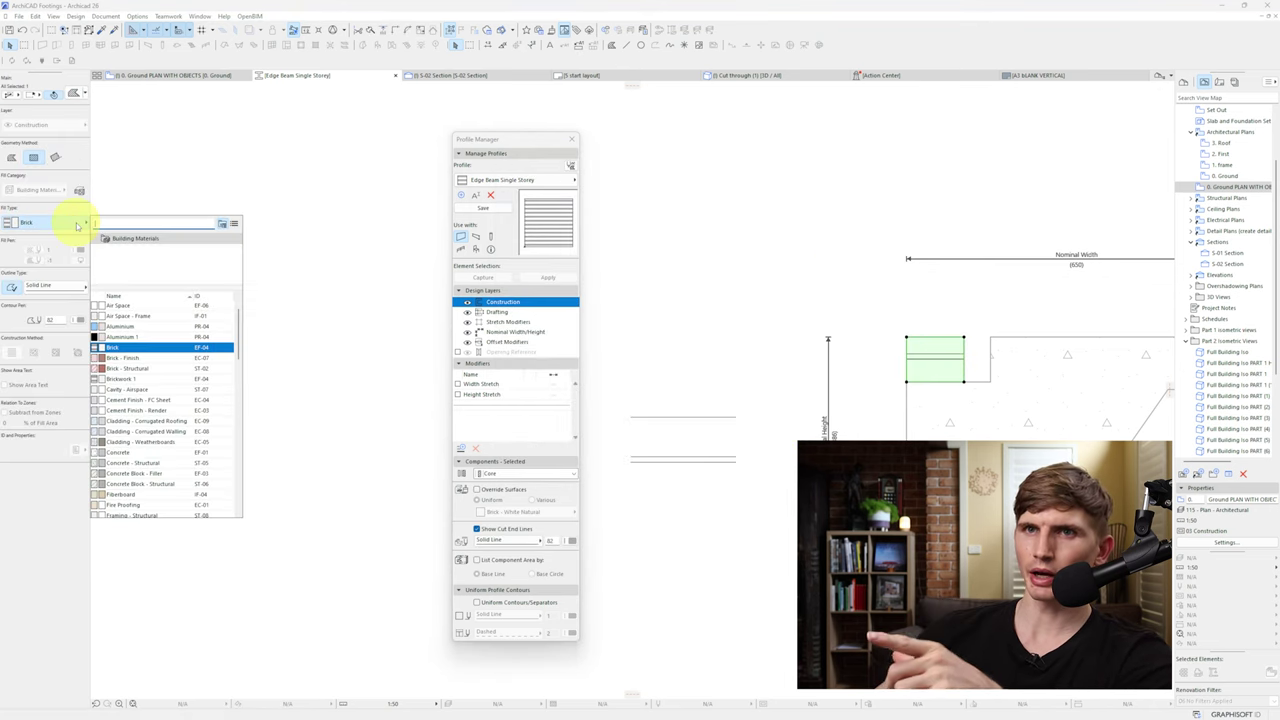
{"action": "left_click", "coordinate": [174, 347]}
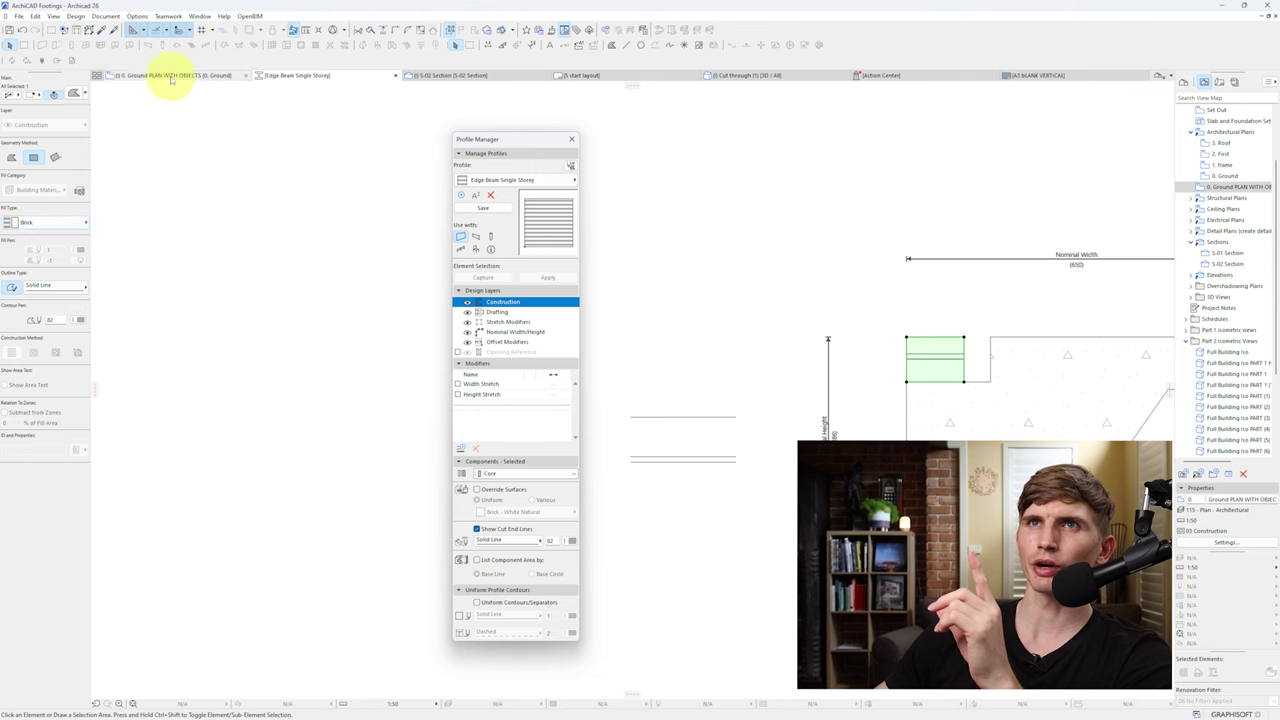
{"action": "left_click", "coordinate": [137, 17]}
{"action": "mouse_move", "coordinate": [150, 28]}
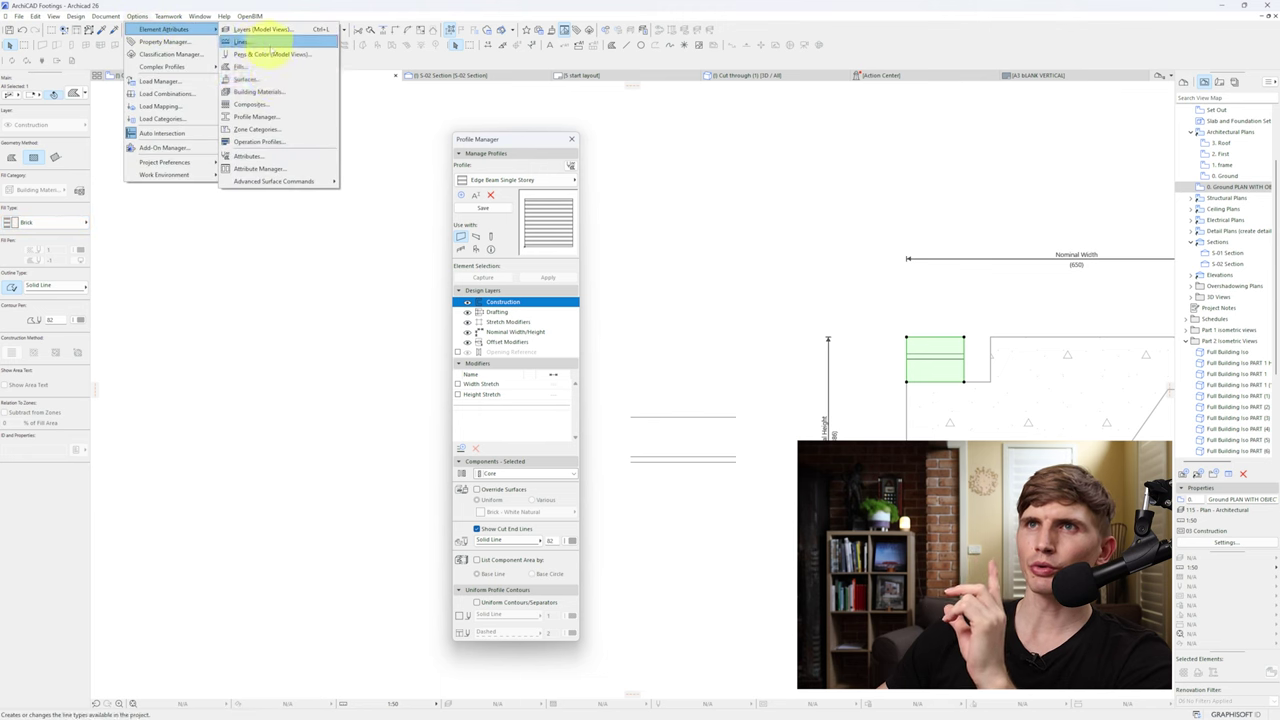
{"action": "left_click", "coordinate": [265, 92]}
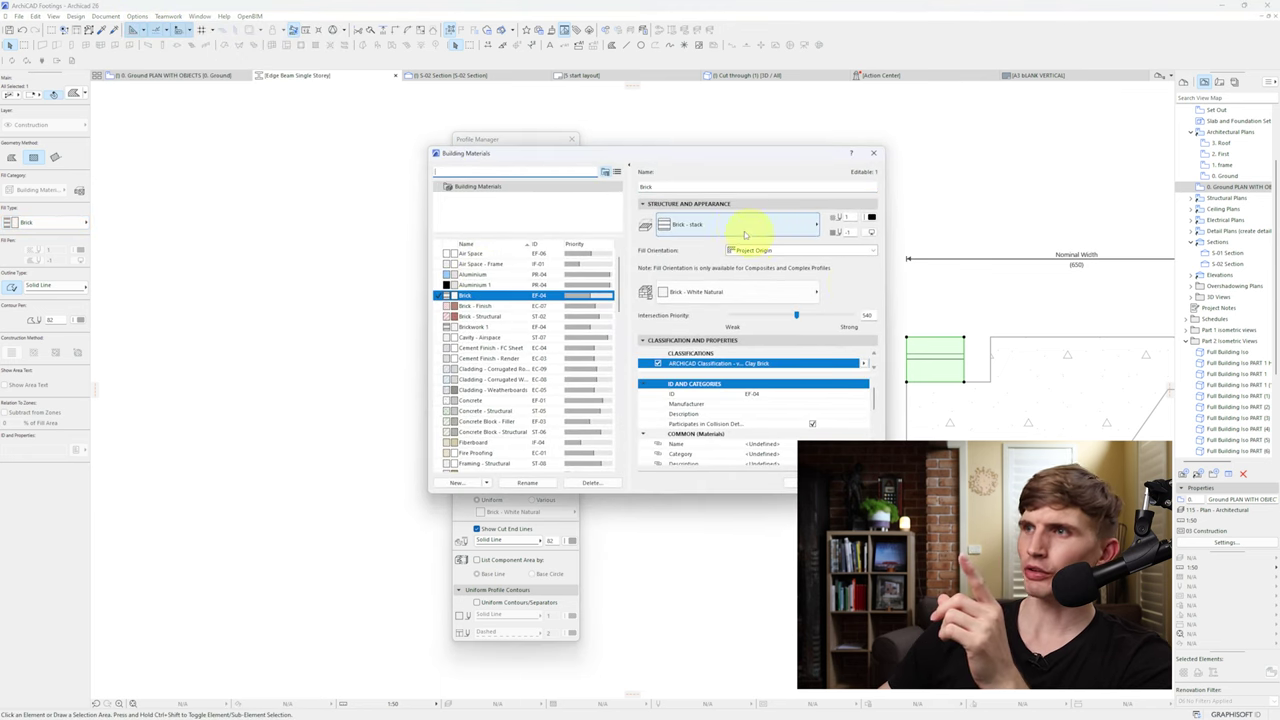
{"action": "left_click", "coordinate": [740, 227]}
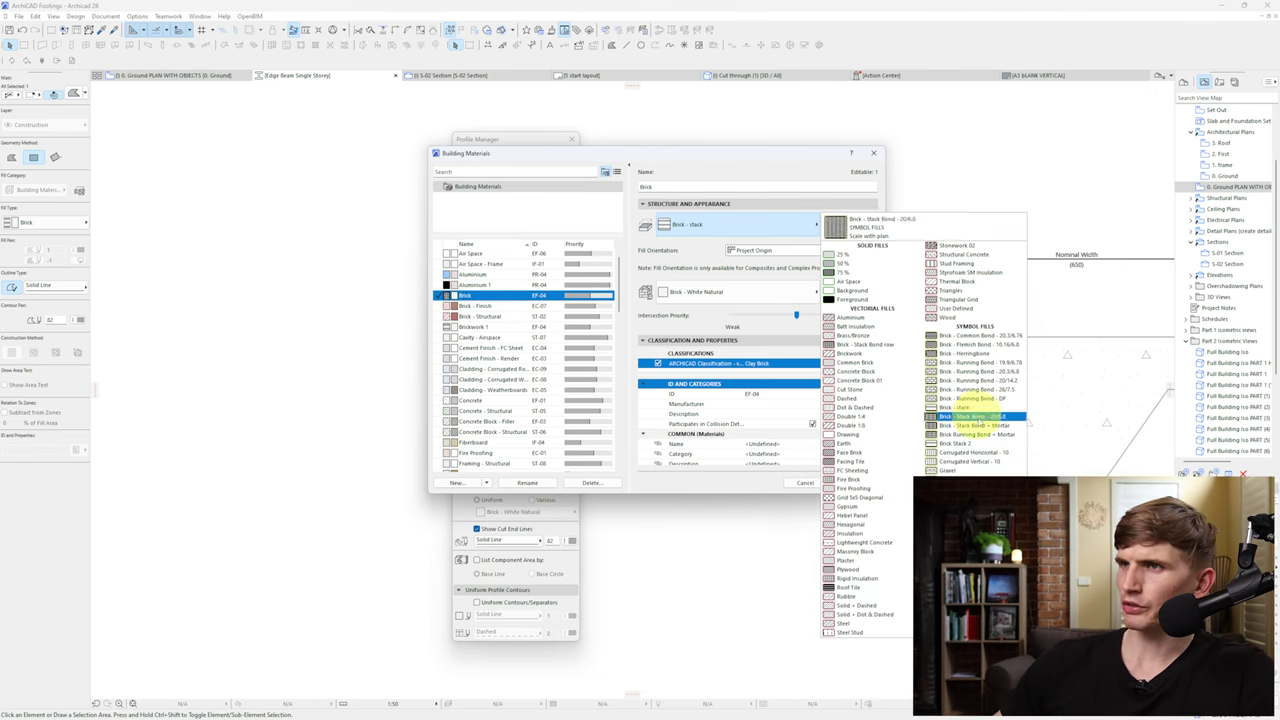
{"action": "left_click", "coordinate": [972, 444]}
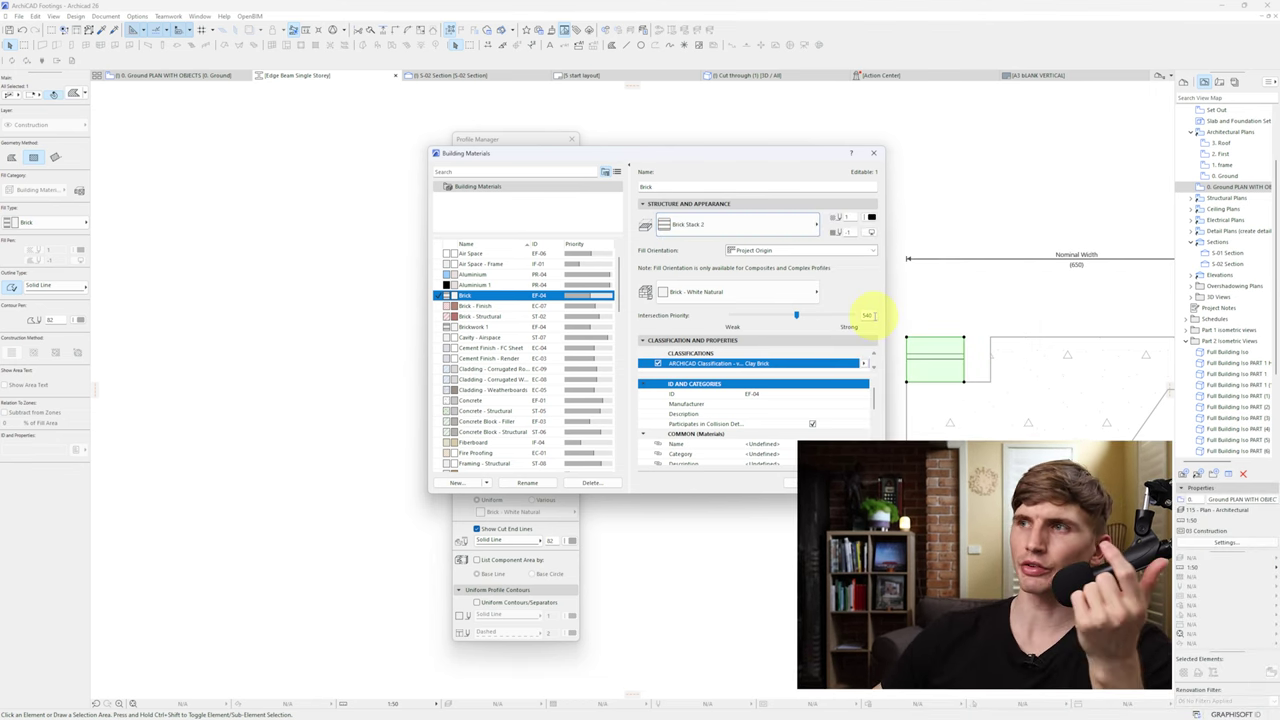
{"action": "type", "text": "5"}
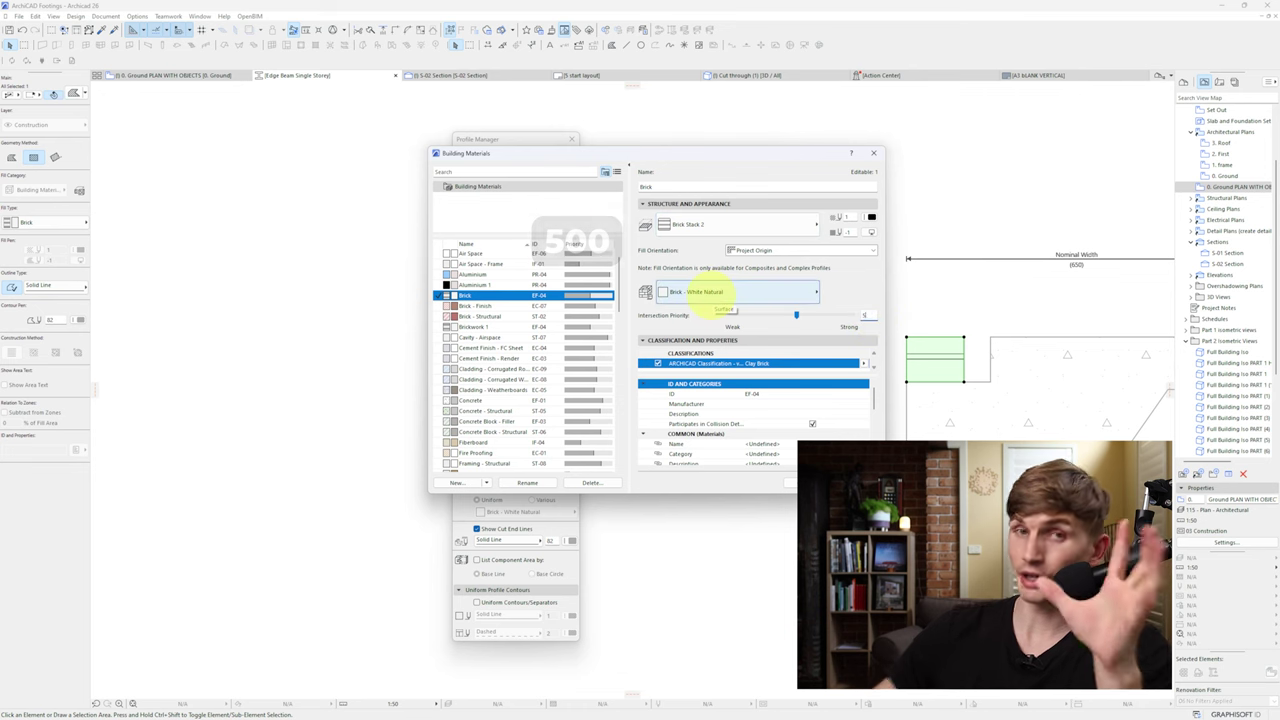
{"action": "type", "text": "00"}
{"action": "key", "text": "Return"}
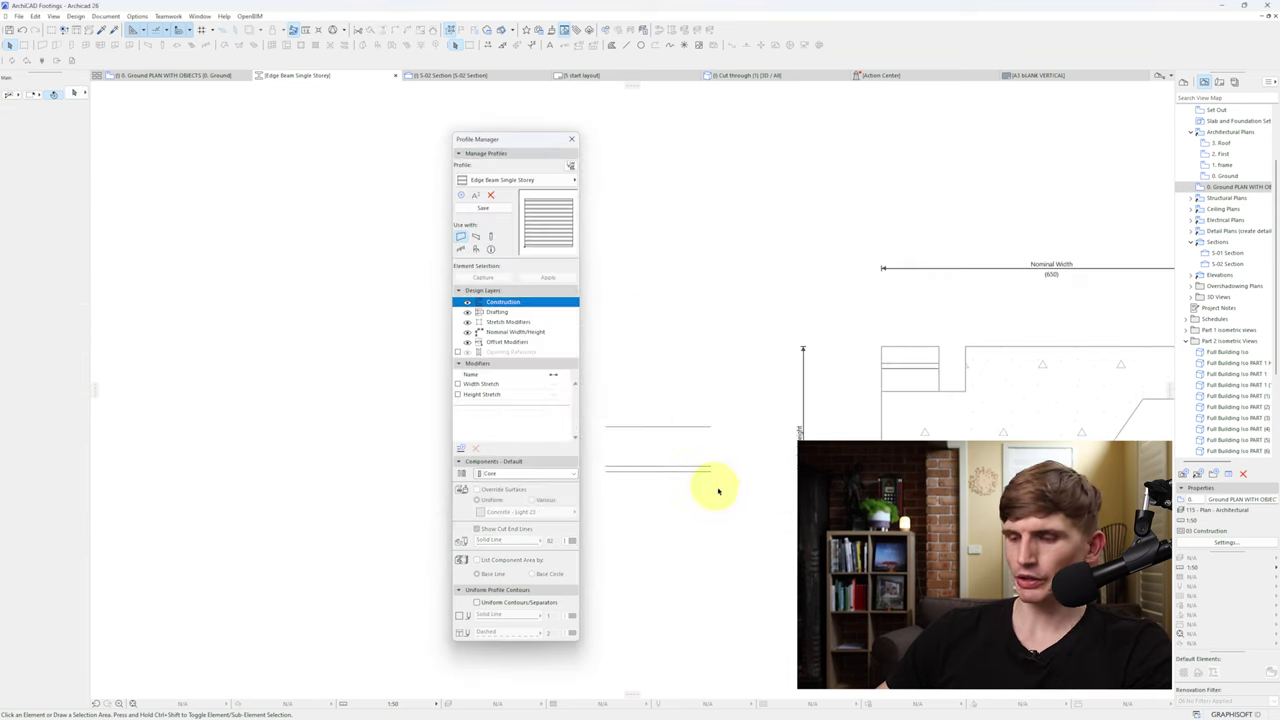
Step: Delete the three pattern lines and draw a rectangular fill across the cavity between the brick and the concrete slab
{"action": "left_click_drag", "start_coordinate": [718, 491], "coordinate": [691, 426]}
{"action": "key", "text": "Delete"}
{"action": "middle_click_drag", "start_coordinate": [813, 444], "coordinate": [628, 463]}
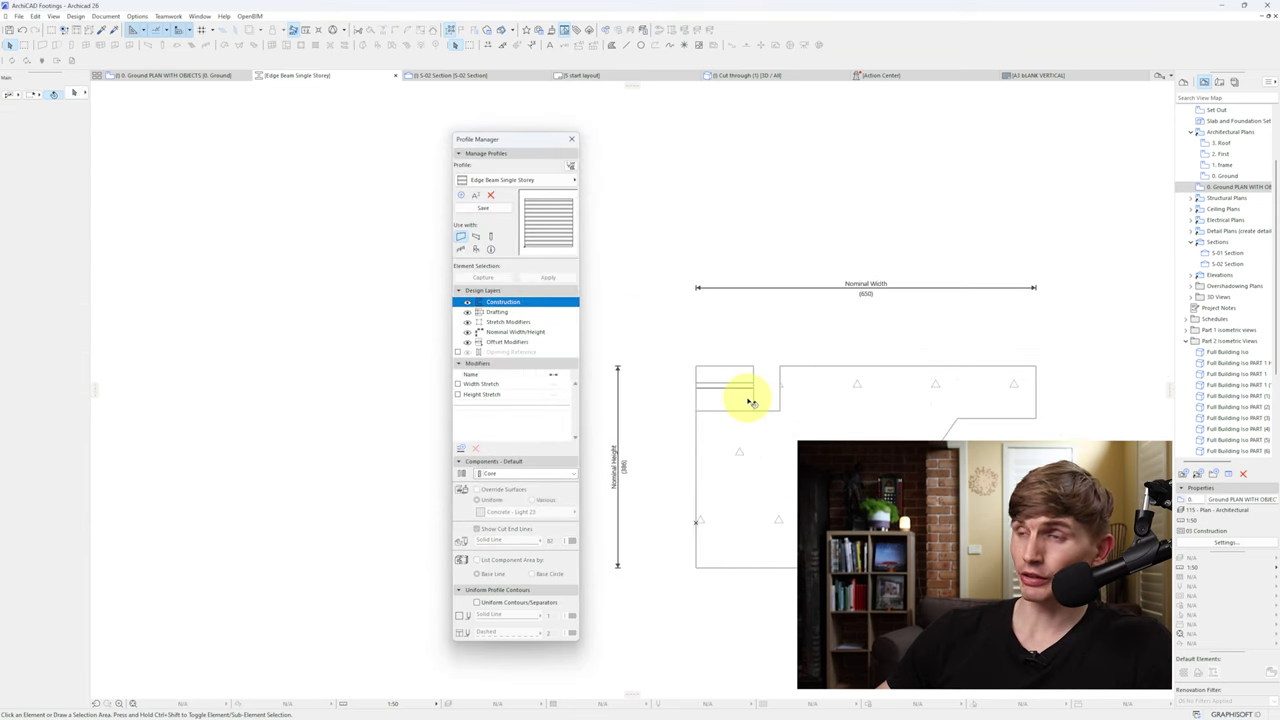
{"action": "left_click", "coordinate": [752, 404], "text": "alt"}
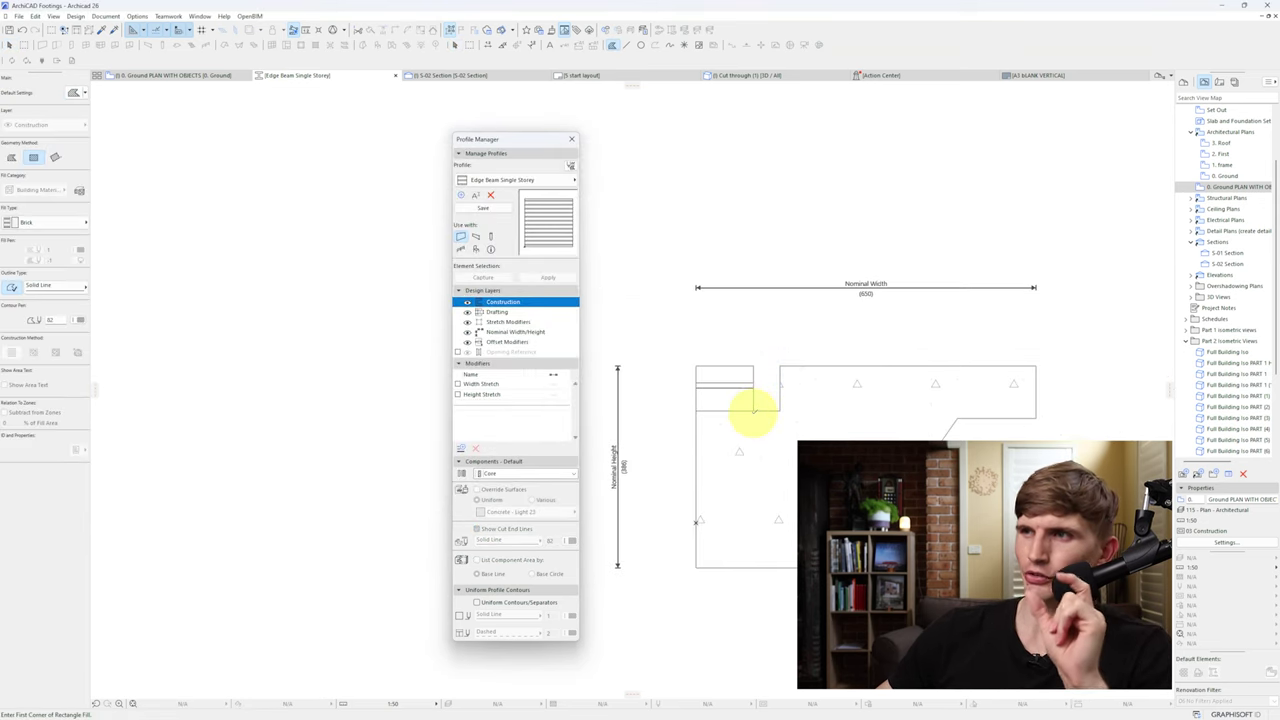
{"action": "left_click", "coordinate": [753, 410]}
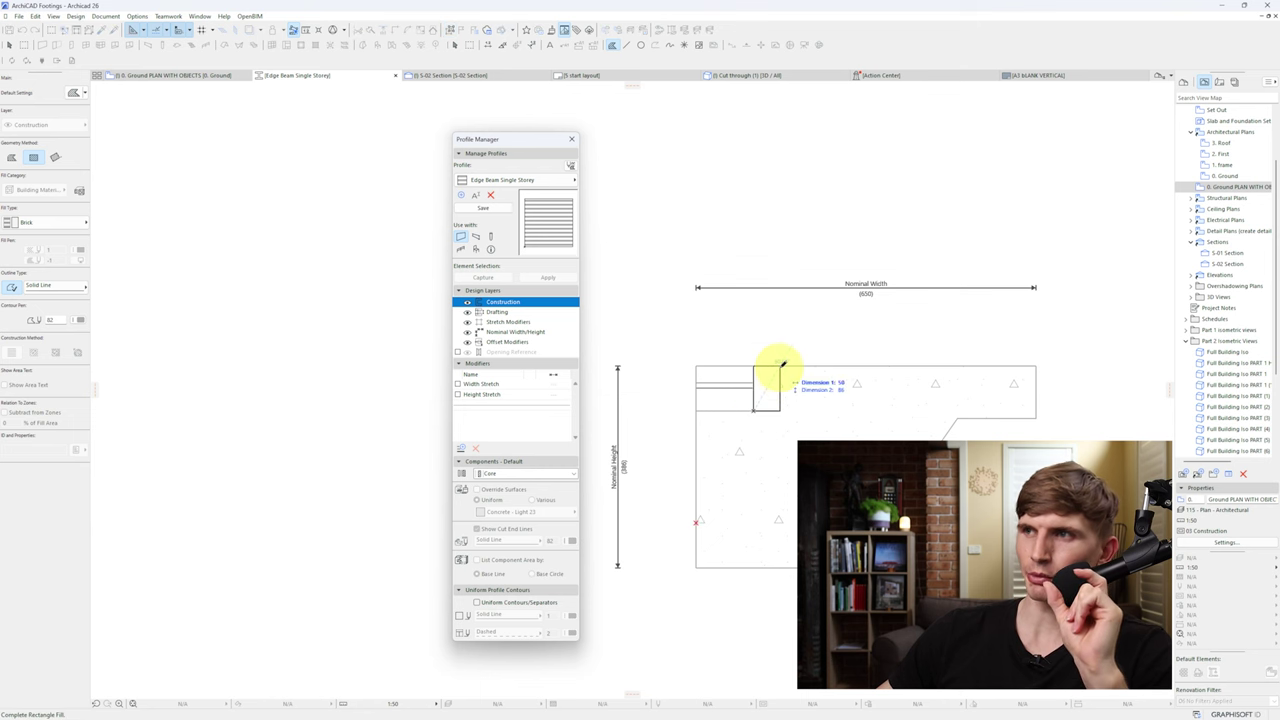
{"action": "left_click", "coordinate": [780, 366]}
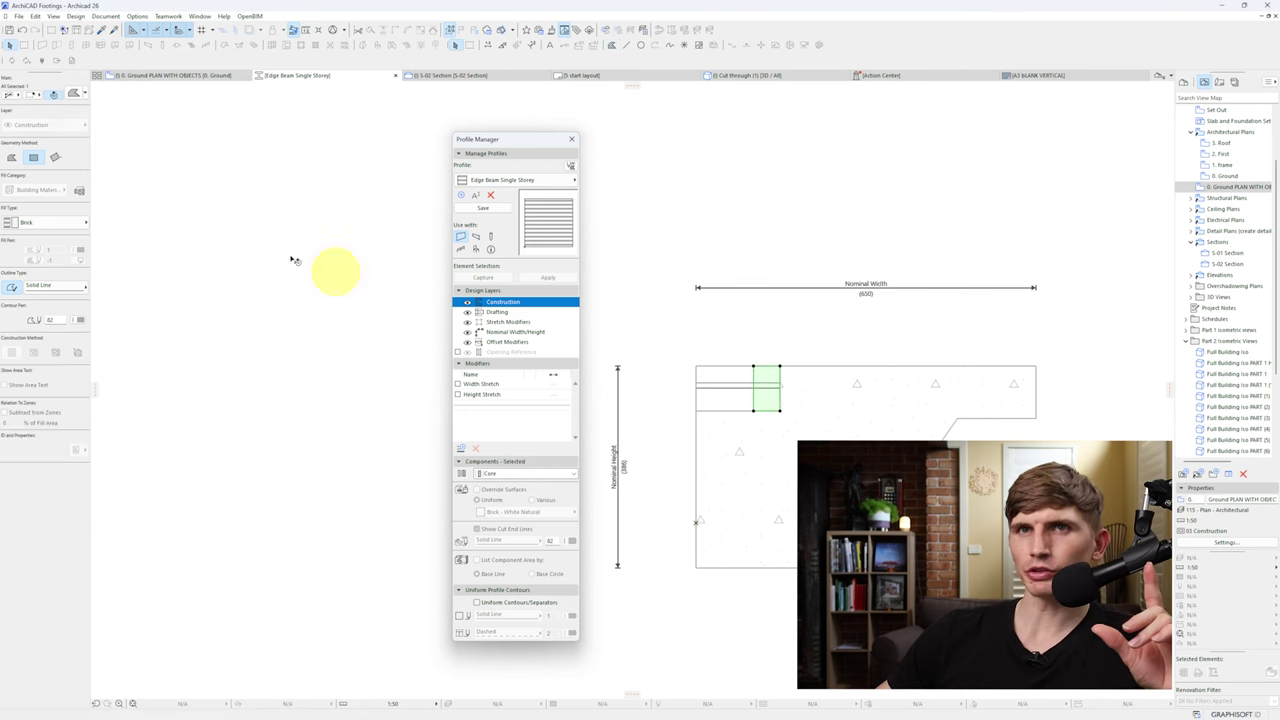
Step: Assign the Cavity - Airspace building material to the cavity rectangle
{"action": "left_click", "coordinate": [54, 223]}
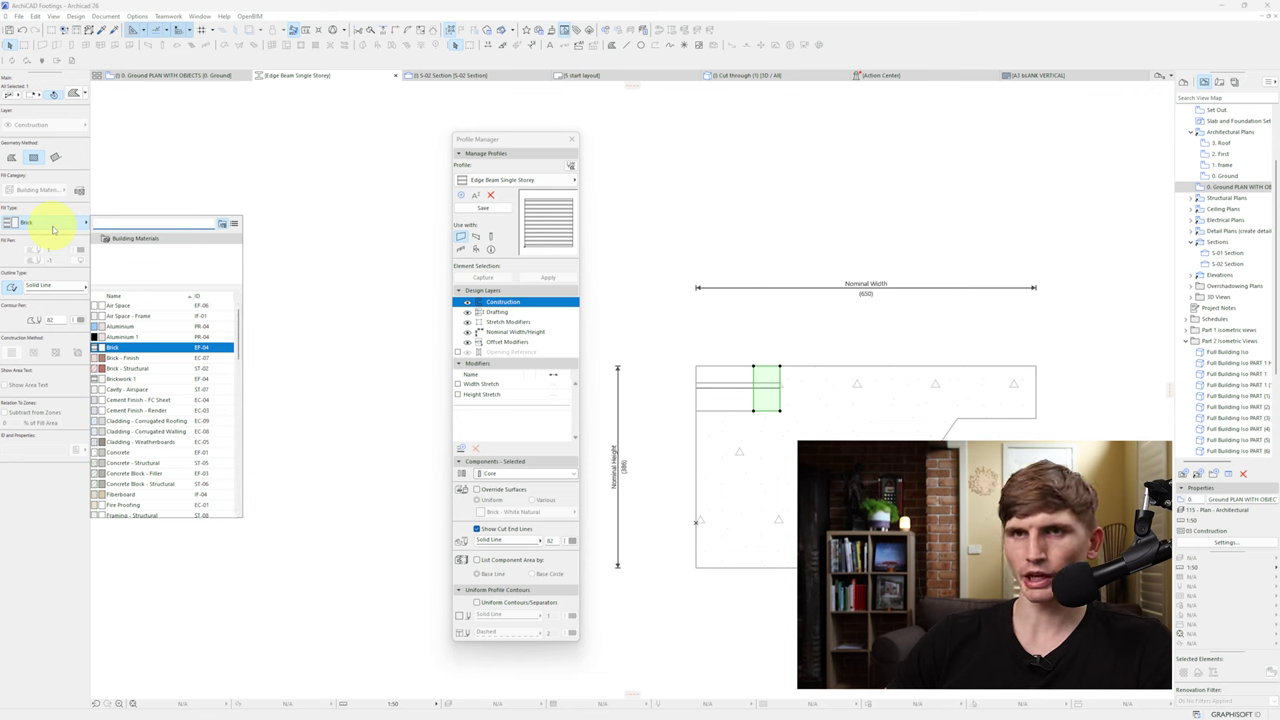
{"action": "type", "text": "cav"}
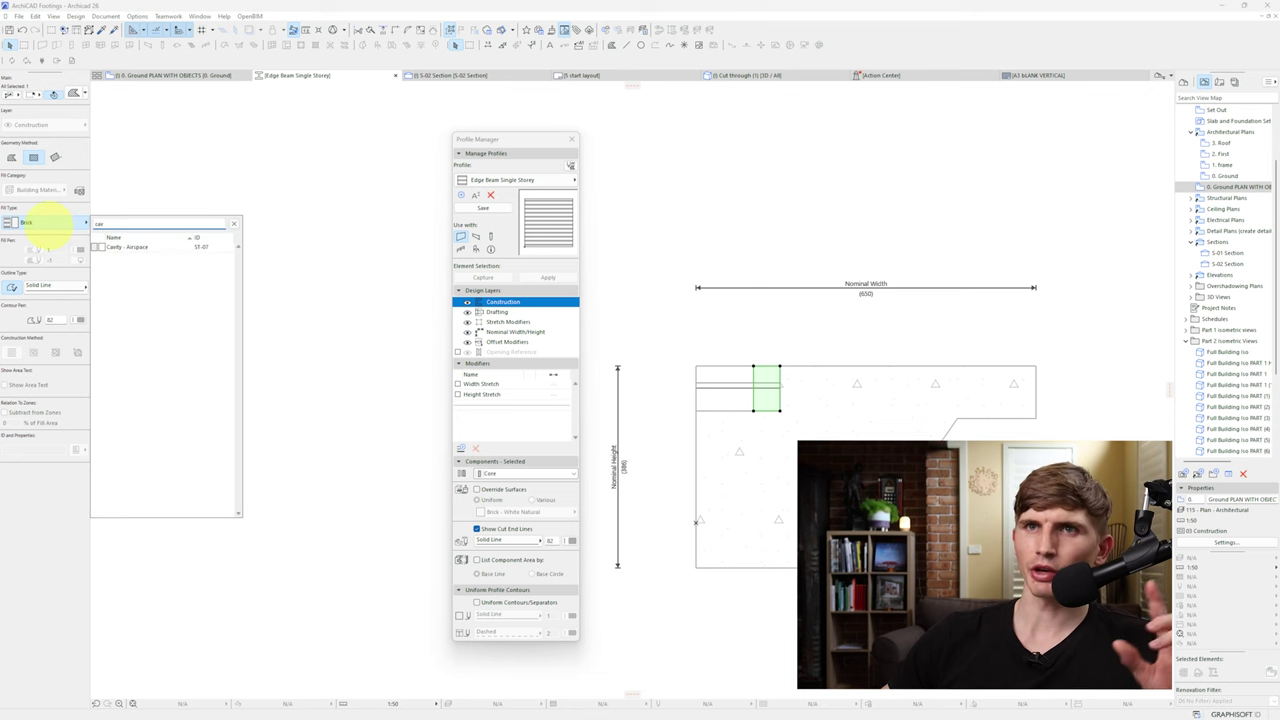
{"action": "left_click", "coordinate": [158, 244]}
Step: Review the Cavity - Airspace building material's surface and cut fill options
{"action": "left_click", "coordinate": [137, 16]}
{"action": "mouse_move", "coordinate": [190, 29]}
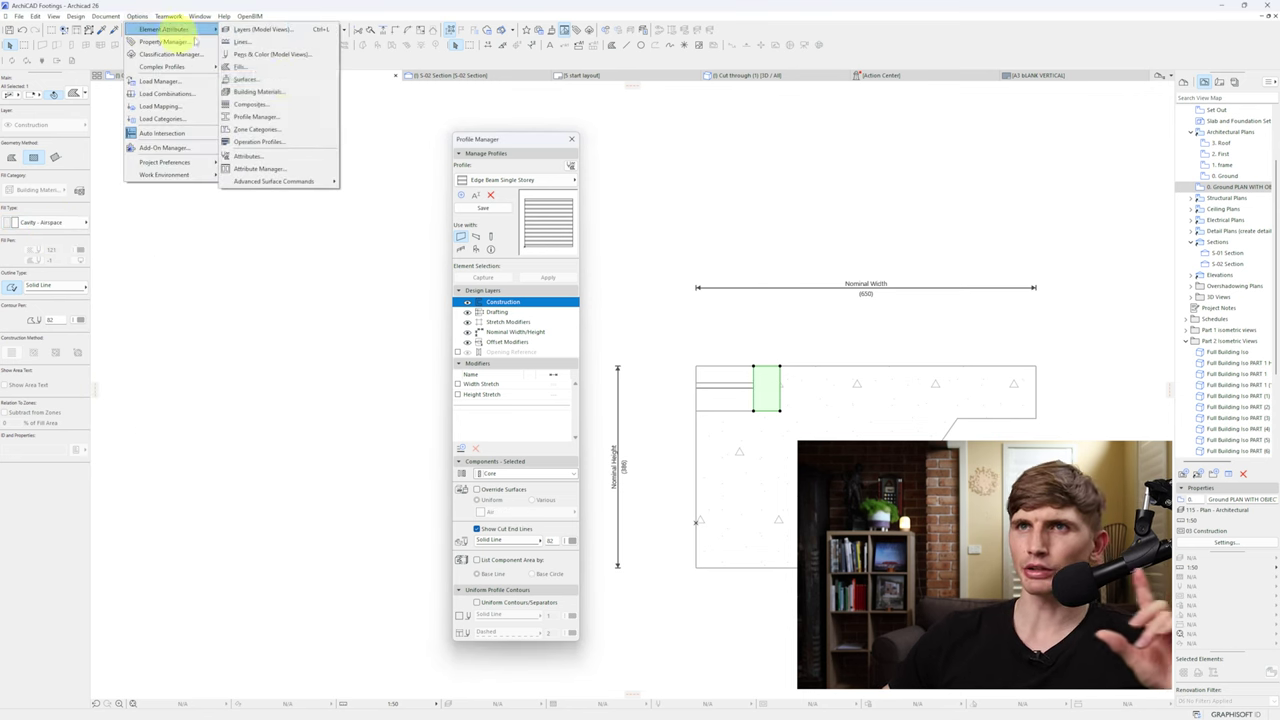
{"action": "left_click", "coordinate": [284, 92]}
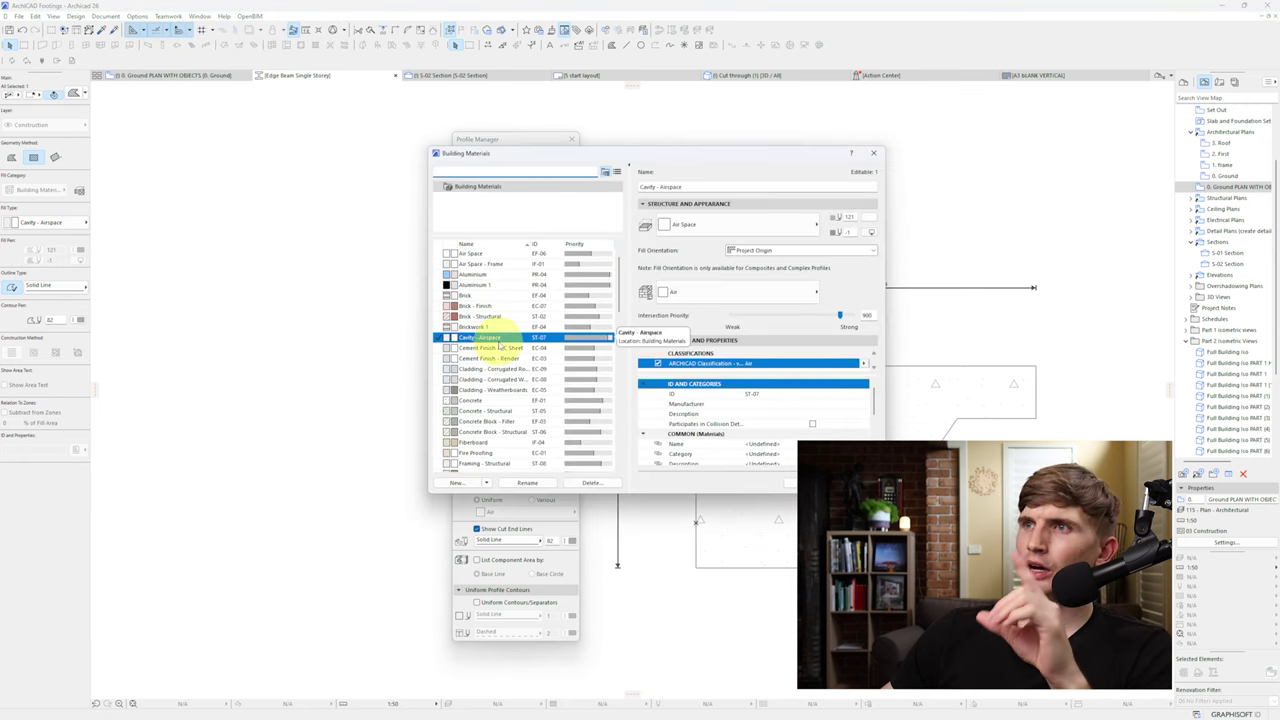
{"action": "left_click", "coordinate": [698, 292]}
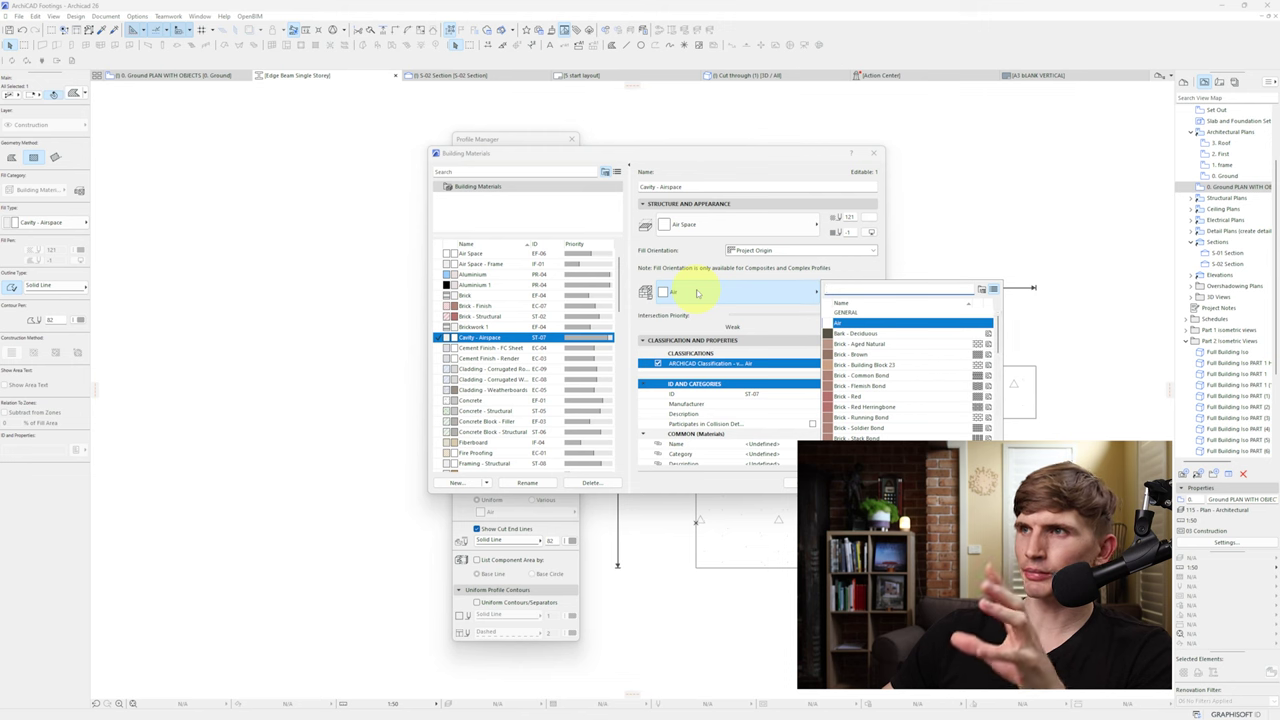
{"action": "left_click", "coordinate": [693, 229]}
{"action": "left_click", "coordinate": [693, 231]}
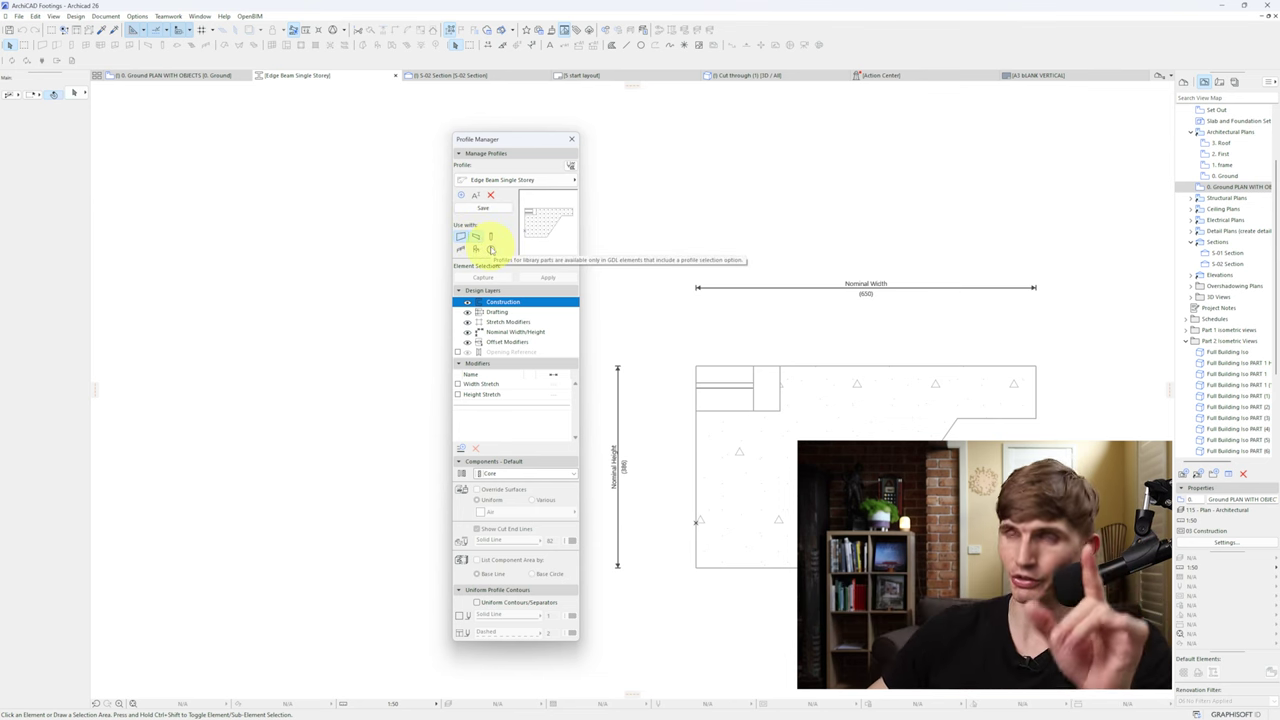
Step: Open the cut-through 3D view and delete the existing concrete footings beneath the building
{"action": "key", "text": "F3"}
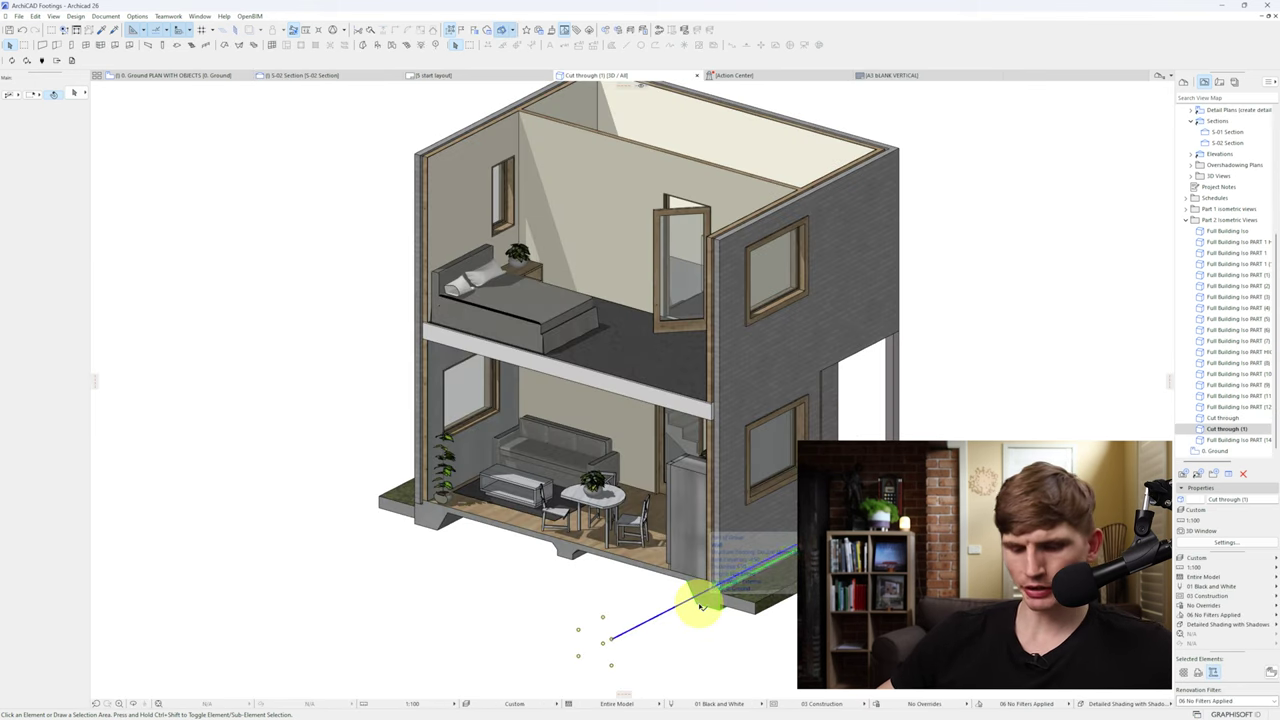
{"action": "left_click", "coordinate": [700, 604]}
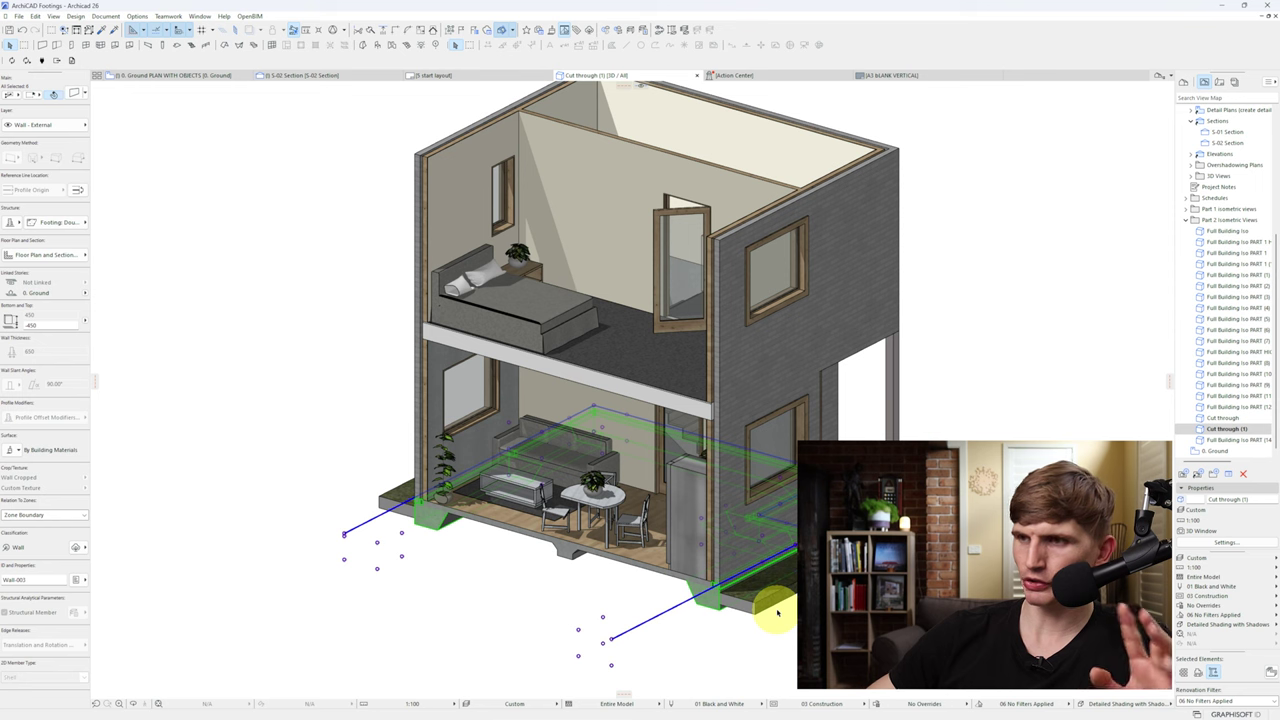
{"action": "key", "text": "Delete"}
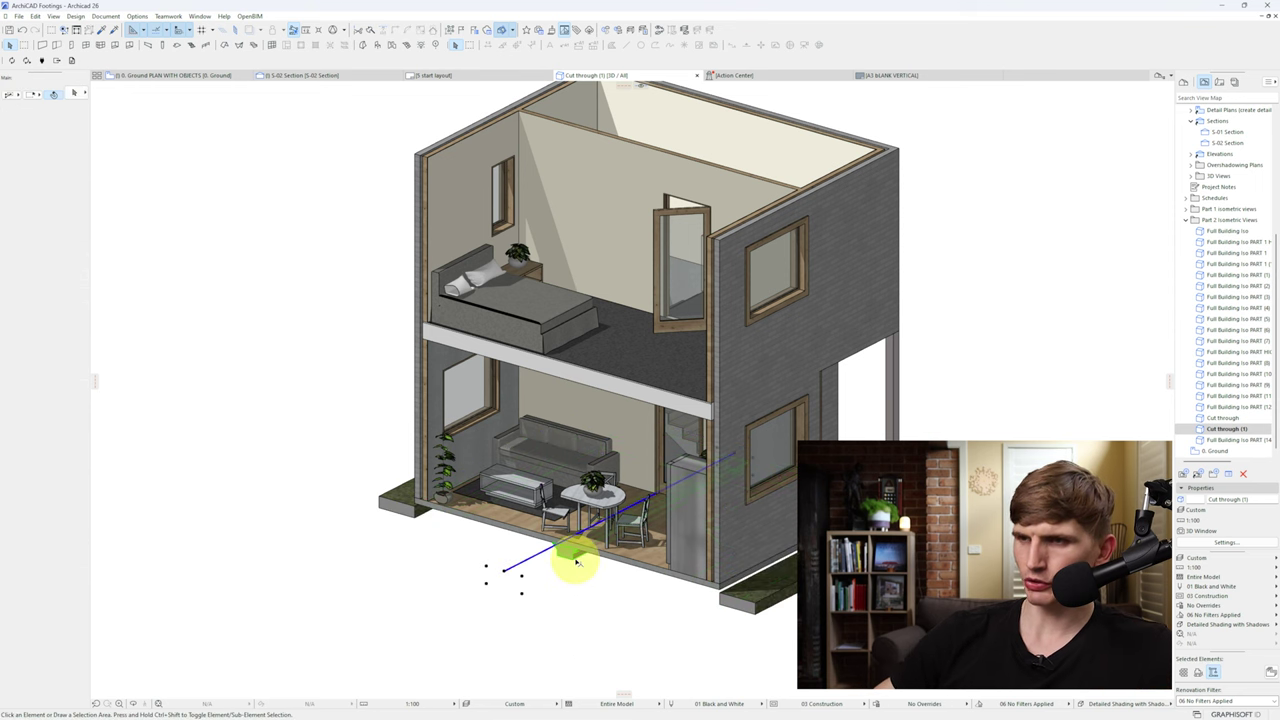
{"action": "key", "text": "Escape"}
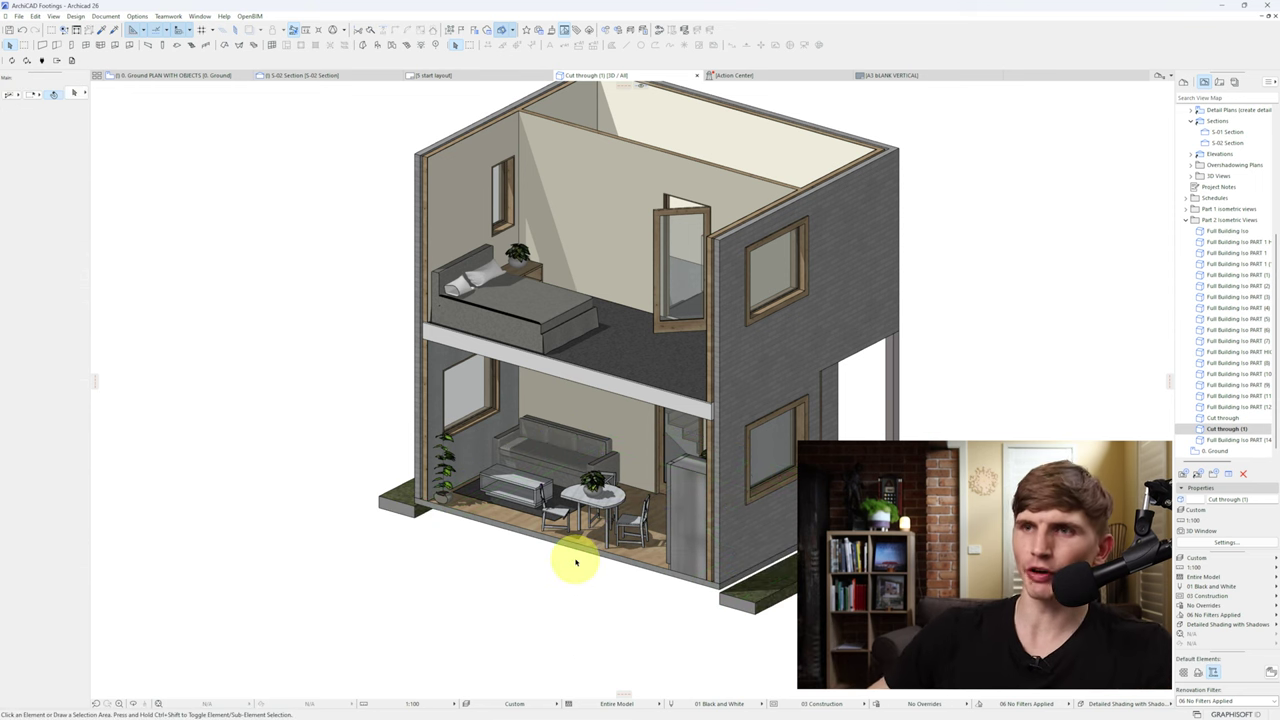
Step: Select the ground-floor external walls in the cut-through view and set their structure to basic
{"action": "left_click", "coordinate": [429, 392]}
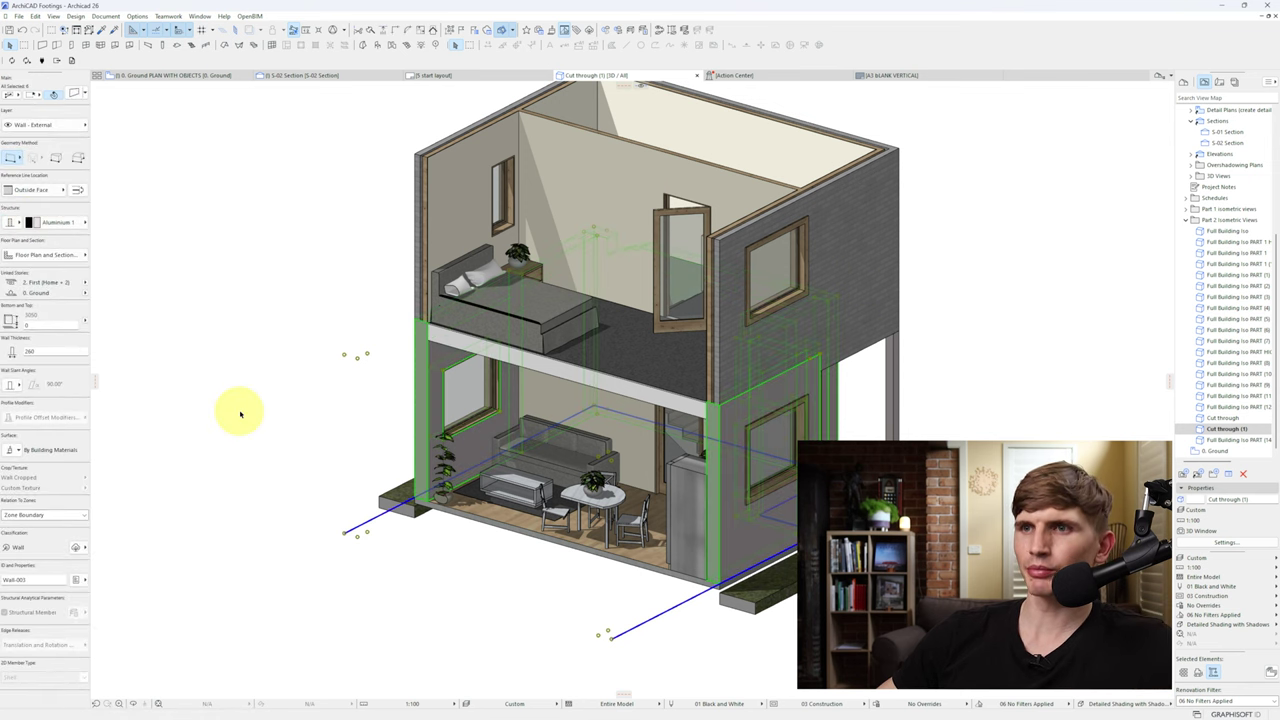
{"action": "key", "text": "Escape"}
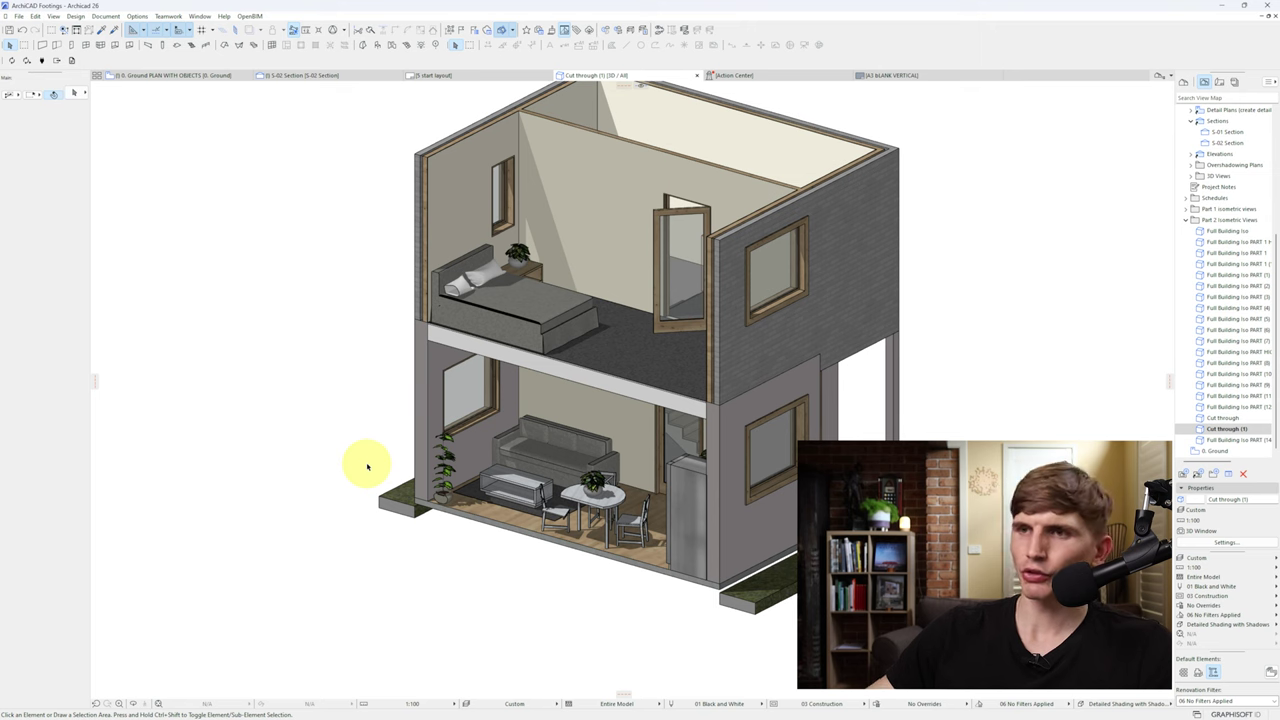
Step: Return to the ground floor plan and delete the footing-shaped fill drawn beside the building
{"action": "key", "text": "F2"}
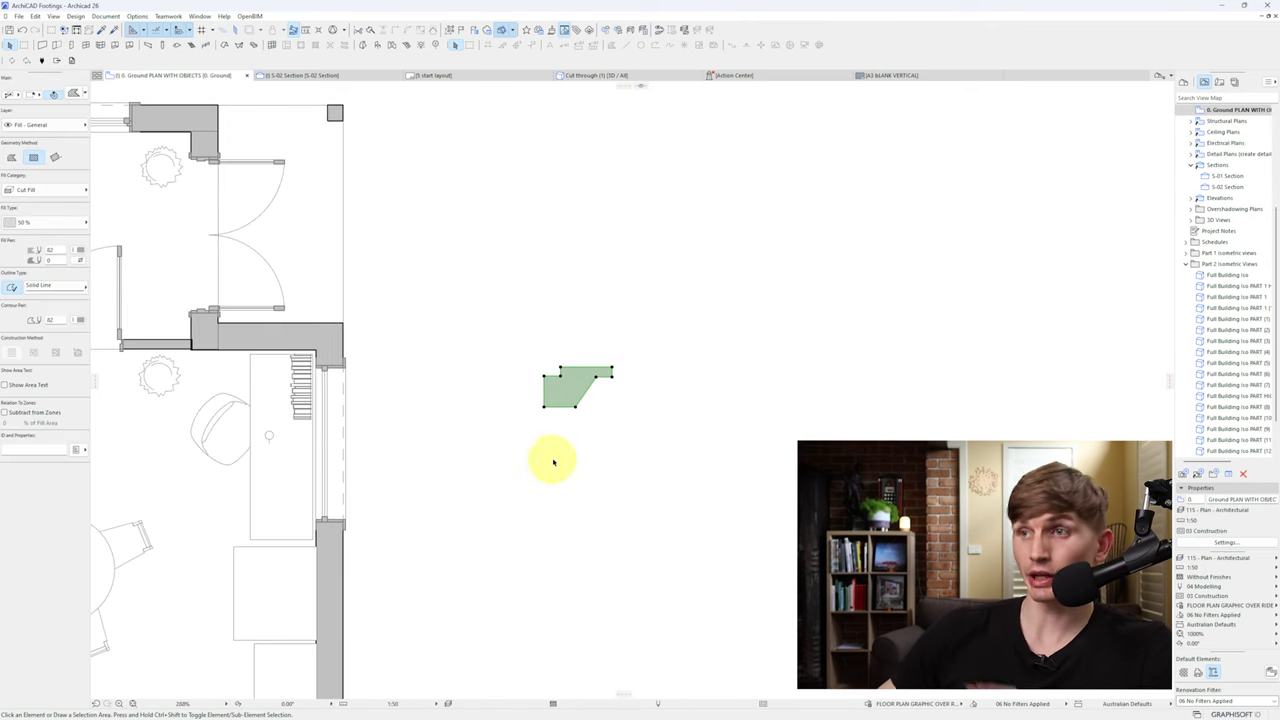
{"action": "key", "text": "Escape"}
{"action": "left_click", "coordinate": [576, 402]}
{"action": "key", "text": "Delete"}
Step: Set up the Wall tool with a complex profile structure using the Edge Beam Single Storey profile
{"action": "middle_click_drag", "start_coordinate": [338, 474], "coordinate": [700, 321]}
{"action": "scroll", "coordinate": [693, 342], "scroll_direction": "down", "scroll_amount": 2}
{"action": "scroll", "coordinate": [564, 357], "scroll_direction": "down", "scroll_amount": 2}
{"action": "middle_click_drag", "start_coordinate": [564, 357], "coordinate": [535, 406]}
{"action": "scroll", "coordinate": [533, 405], "scroll_direction": "up", "scroll_amount": 2}
{"action": "scroll", "coordinate": [722, 362], "scroll_direction": "down", "scroll_amount": 1}
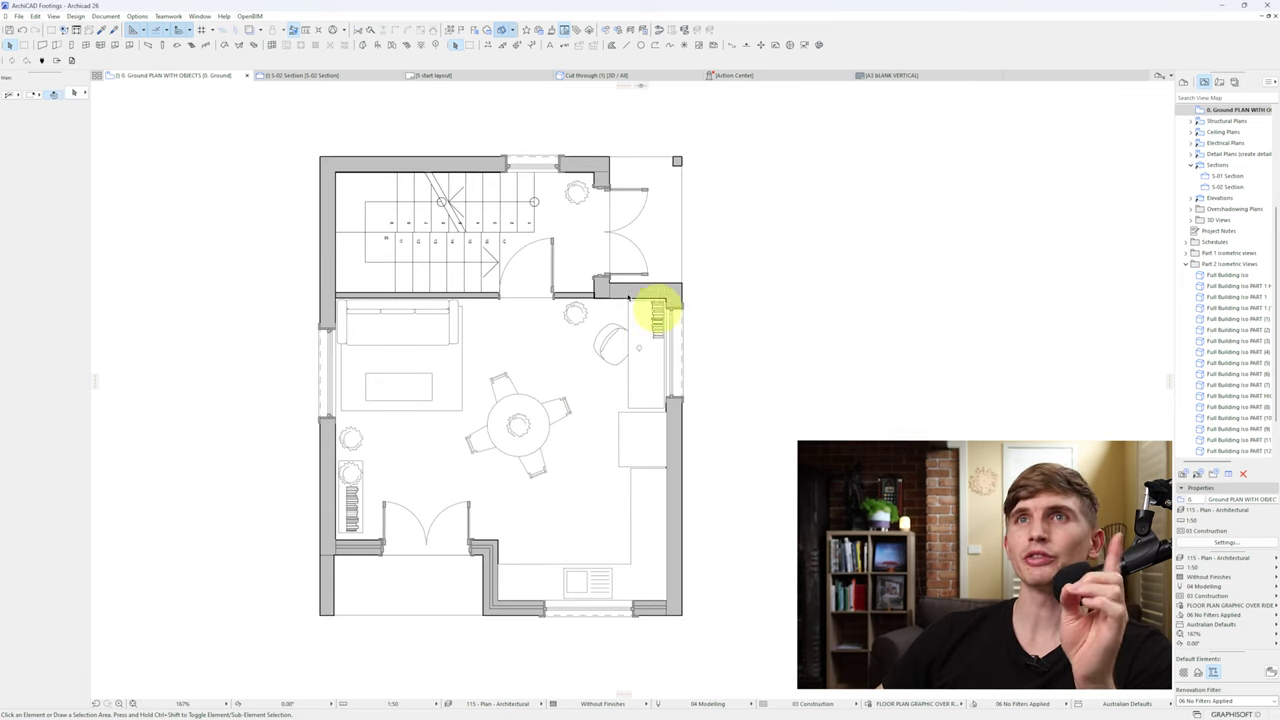
{"action": "left_click", "coordinate": [45, 47]}
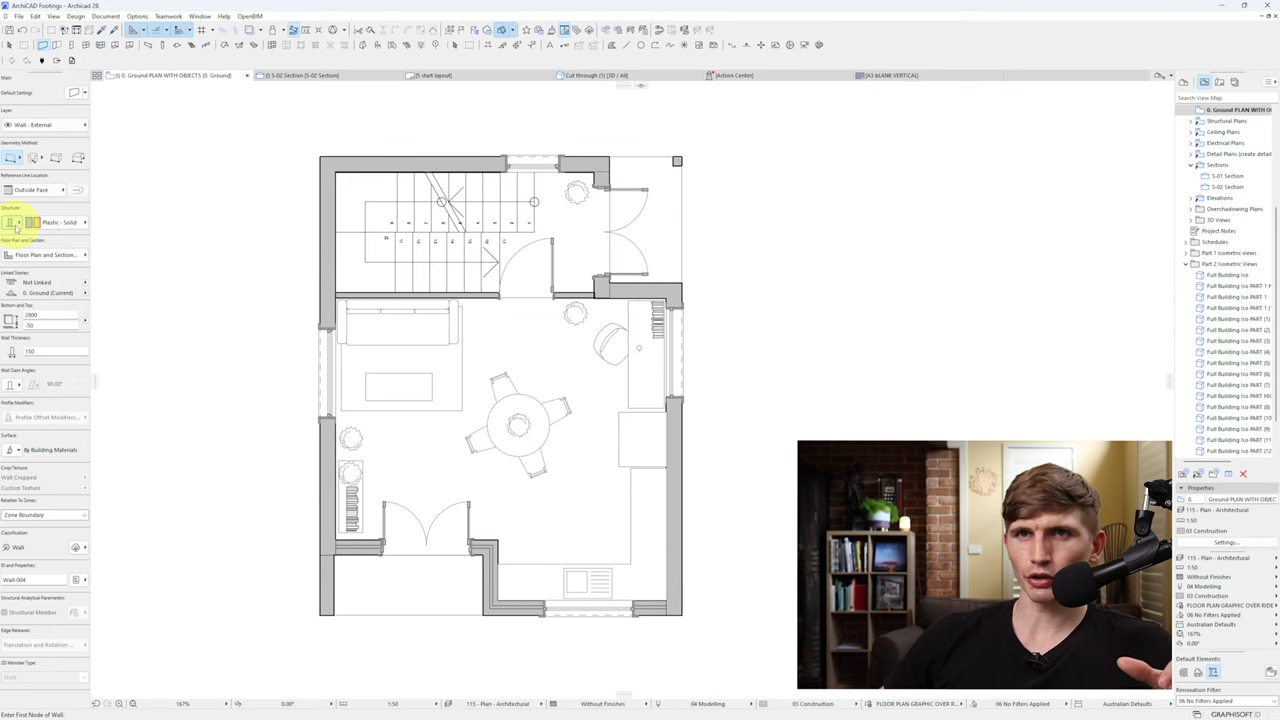
{"action": "left_click", "coordinate": [16, 224]}
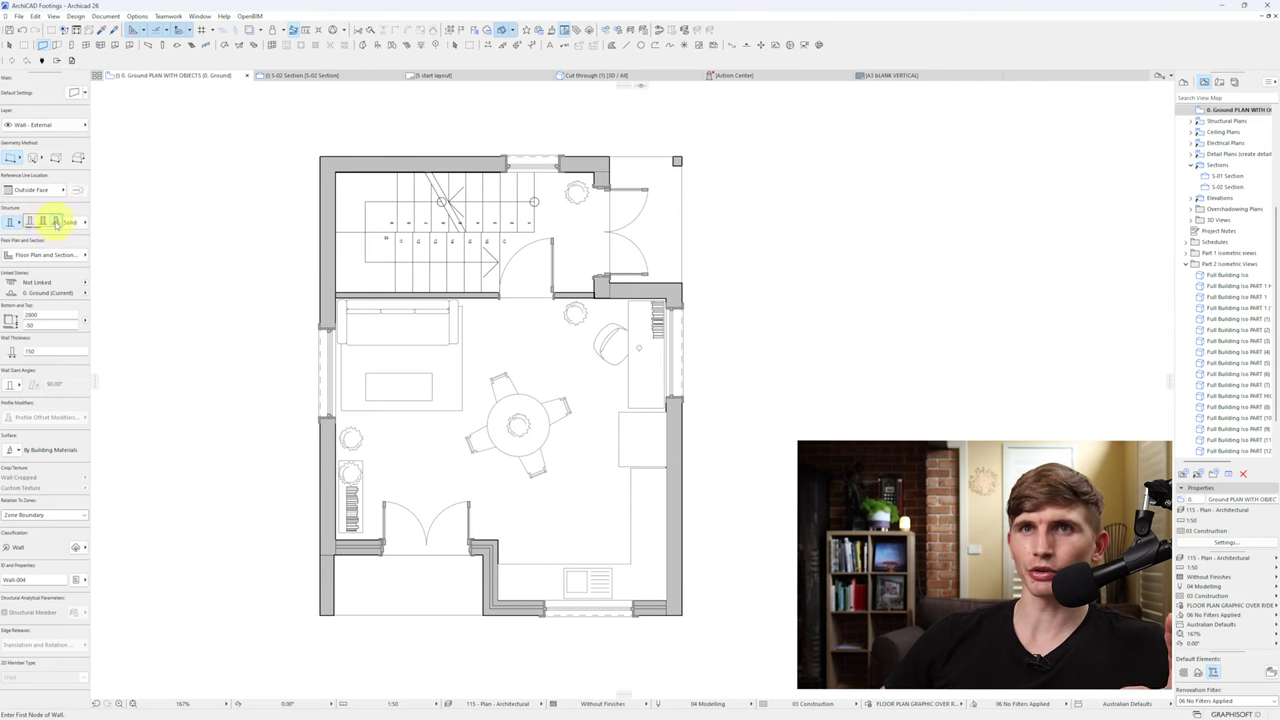
{"action": "left_click", "coordinate": [56, 222]}
{"action": "left_click", "coordinate": [53, 224]}
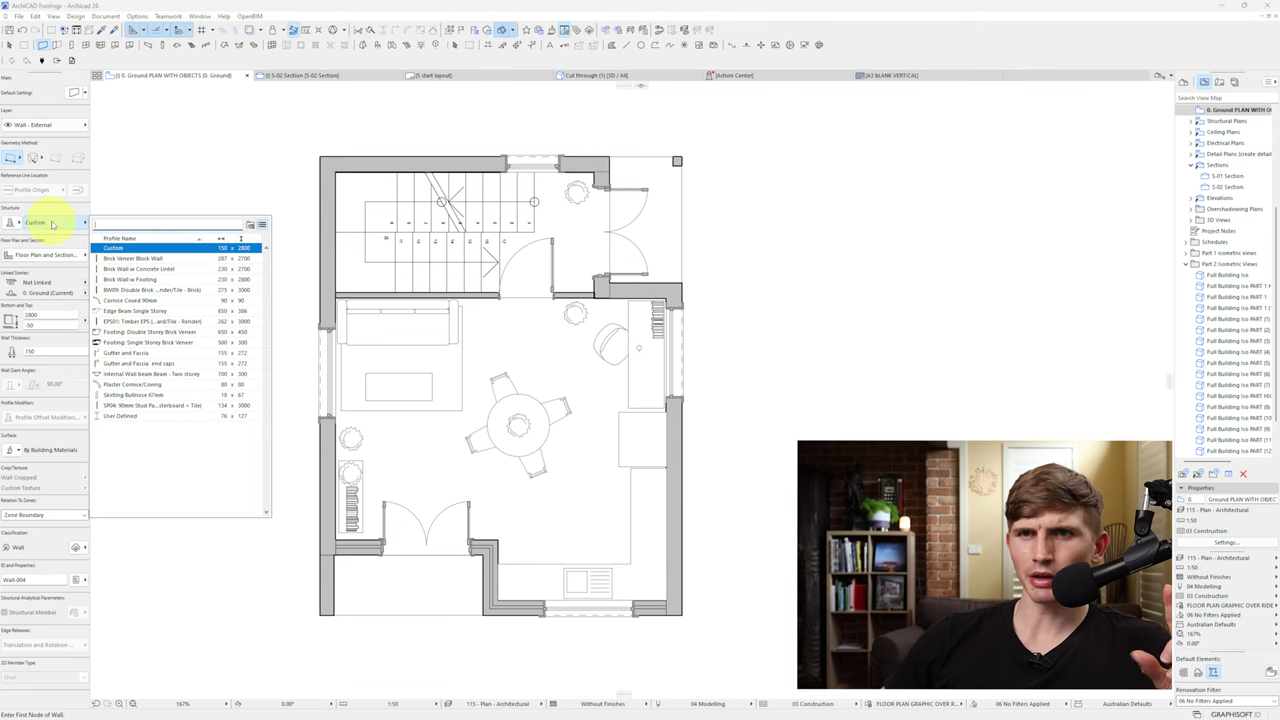
{"action": "left_click", "coordinate": [180, 313]}
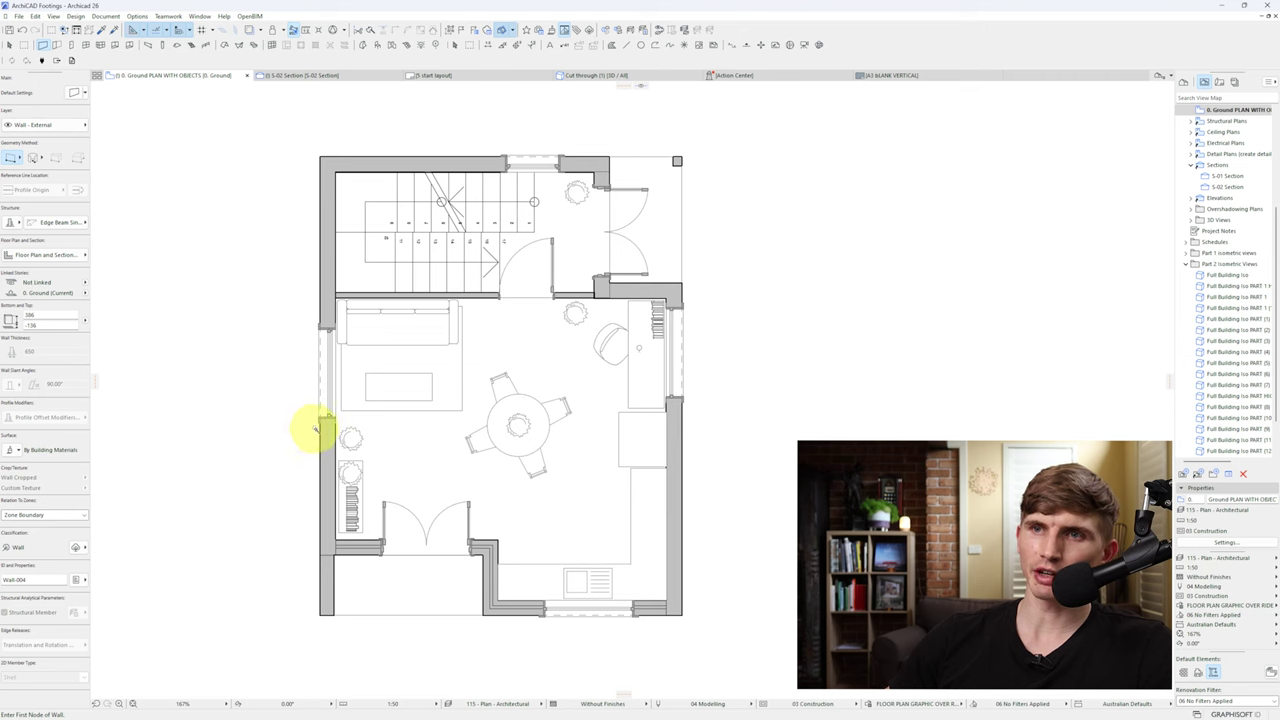
Step: Trace the building outline with edge beam walls using the Magic Wand, and flip them across the reference line to the inside
{"action": "key", "text": "space"}
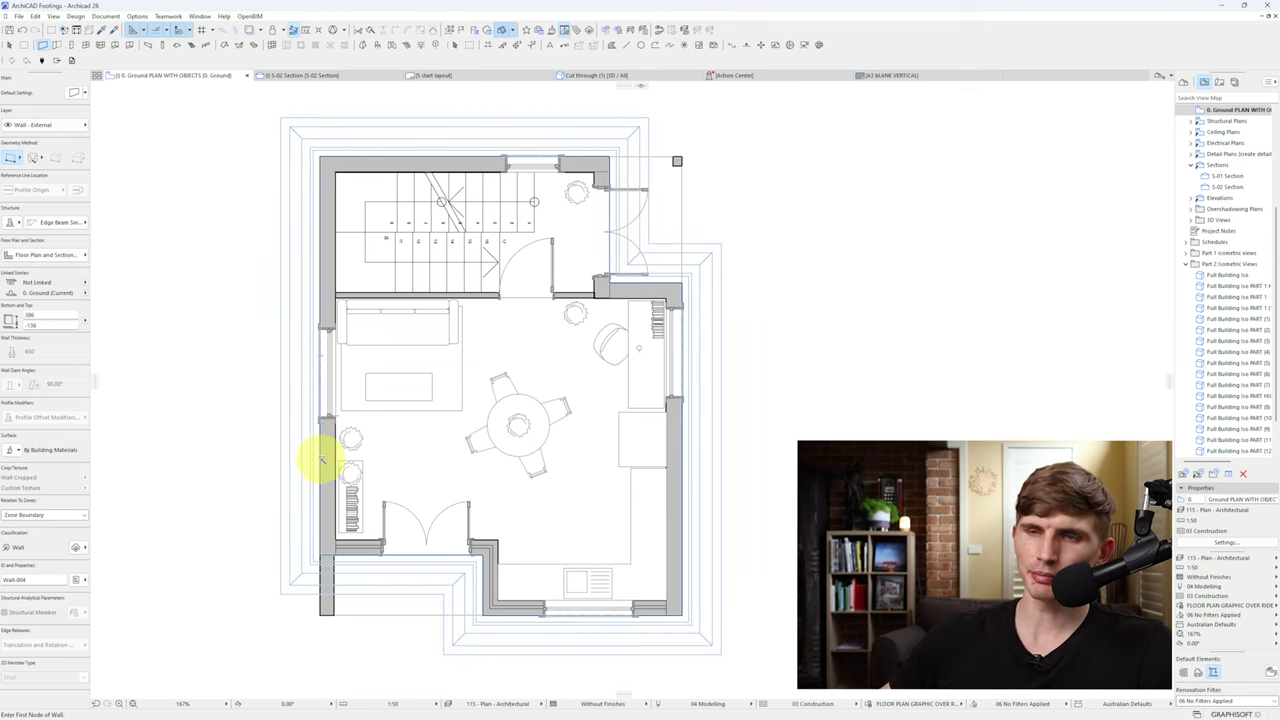
{"action": "key", "text": "Escape"}
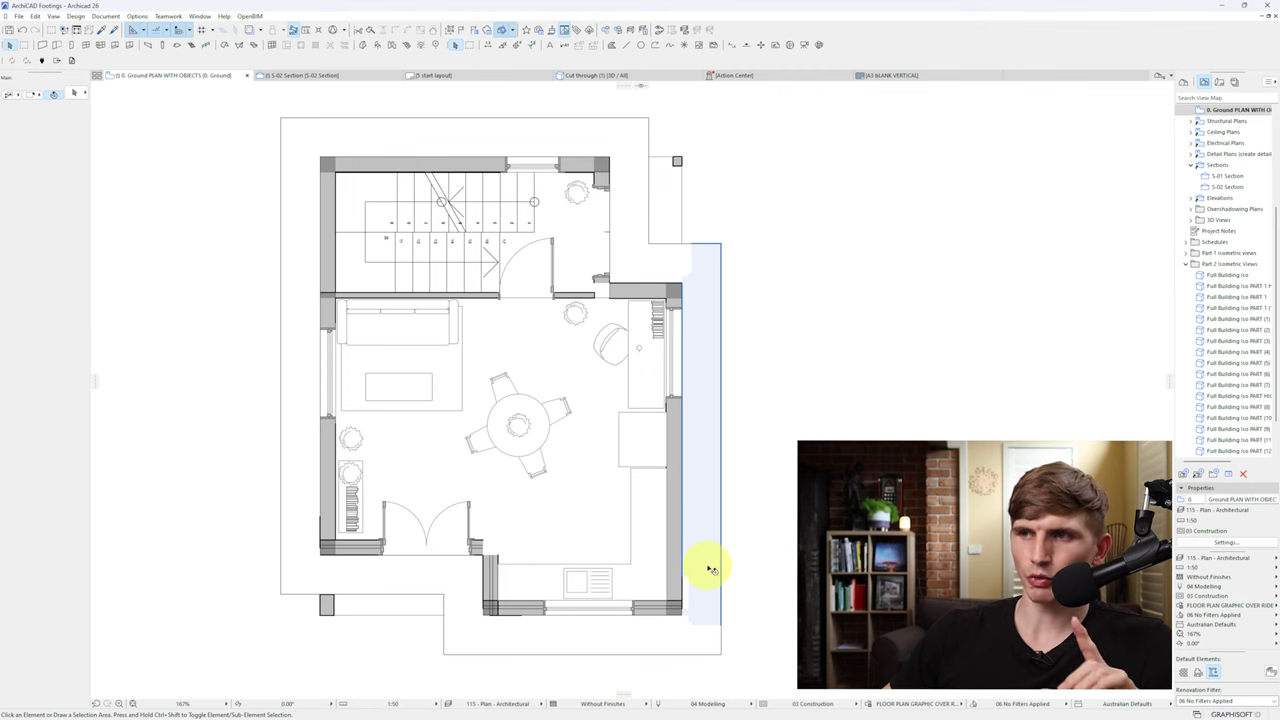
{"action": "left_click", "coordinate": [713, 568]}
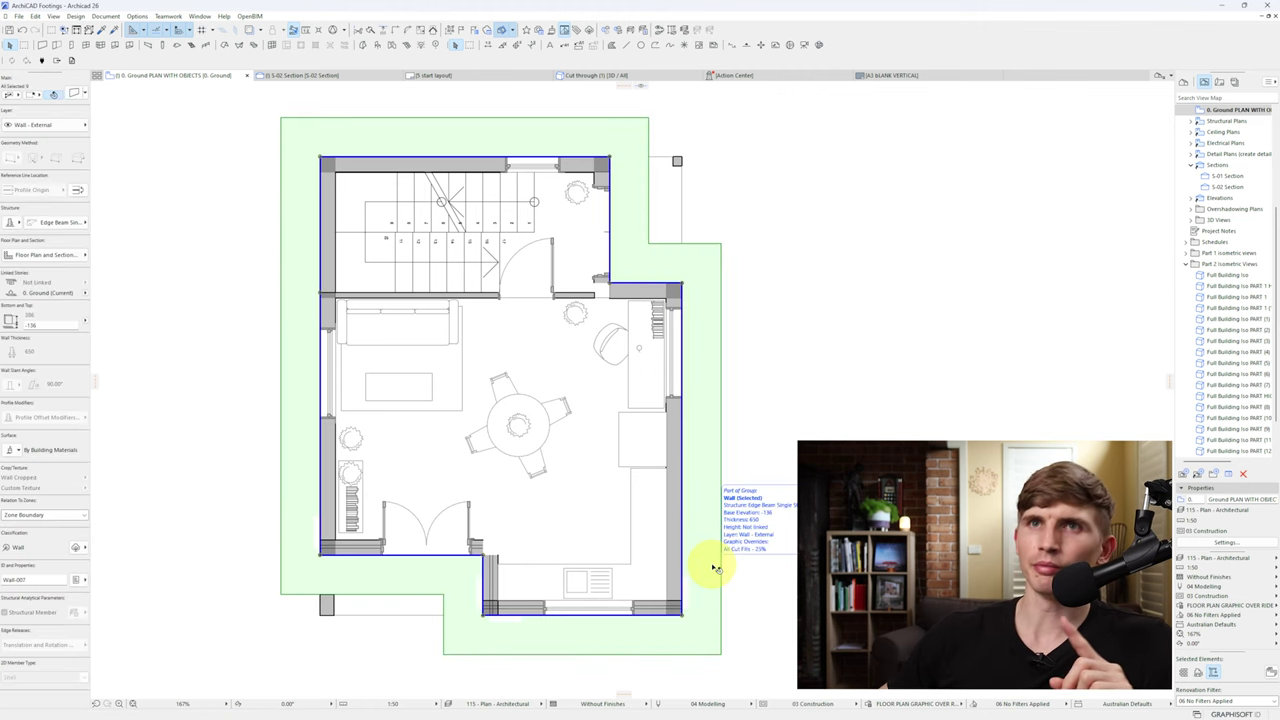
{"action": "left_click", "coordinate": [78, 190]}
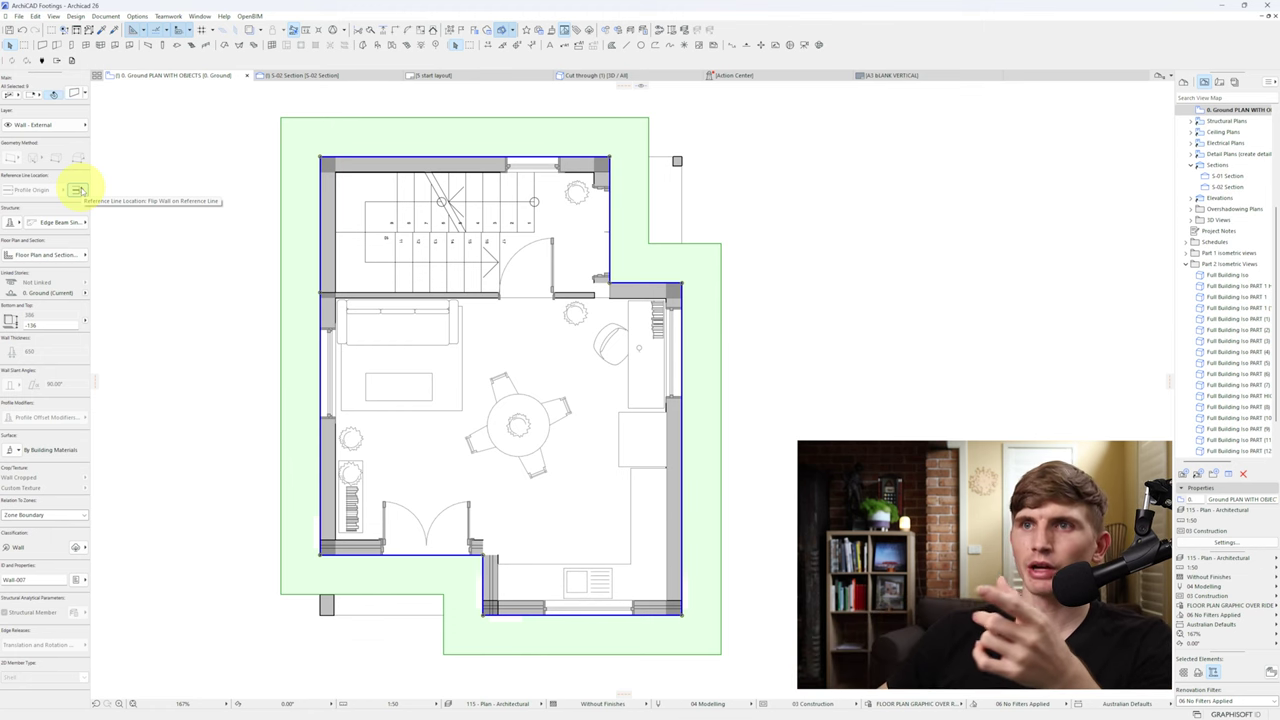
{"action": "left_click", "coordinate": [78, 190]}
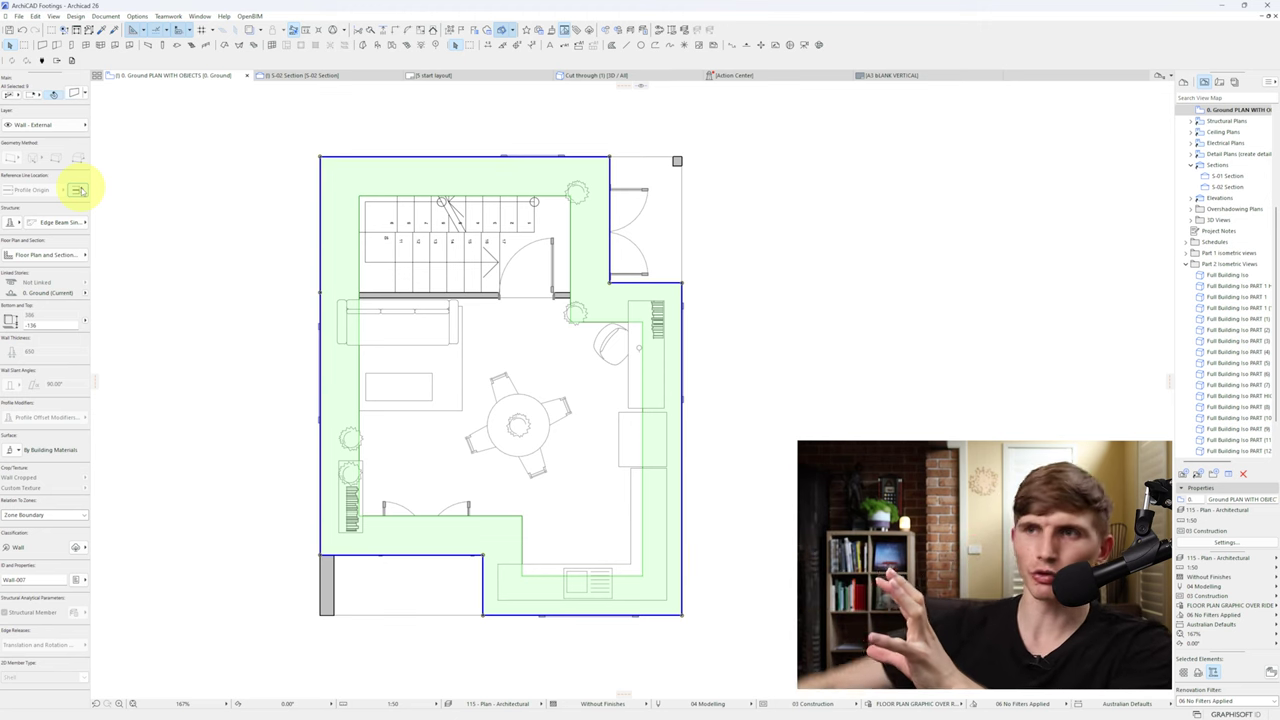
Step: Send the edge beam walls to the back of the display order and deselect them
{"action": "right_click", "coordinate": [857, 296]}
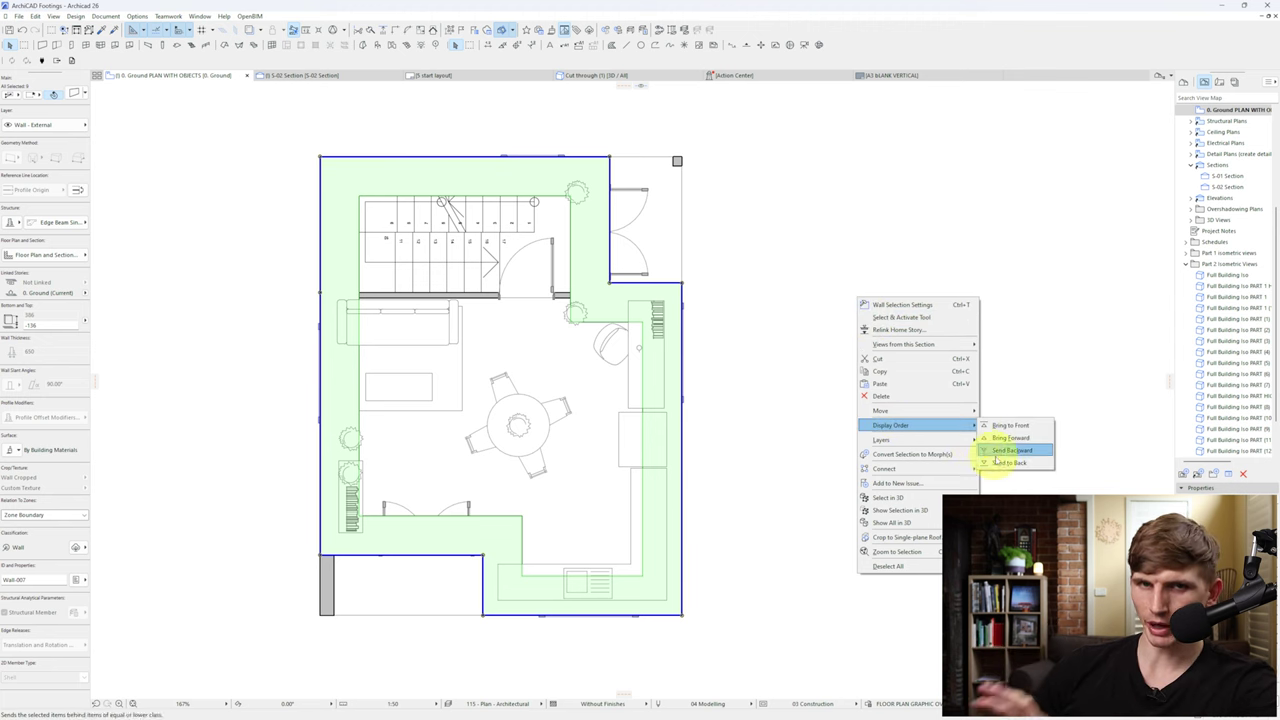
{"action": "left_click", "coordinate": [1010, 462]}
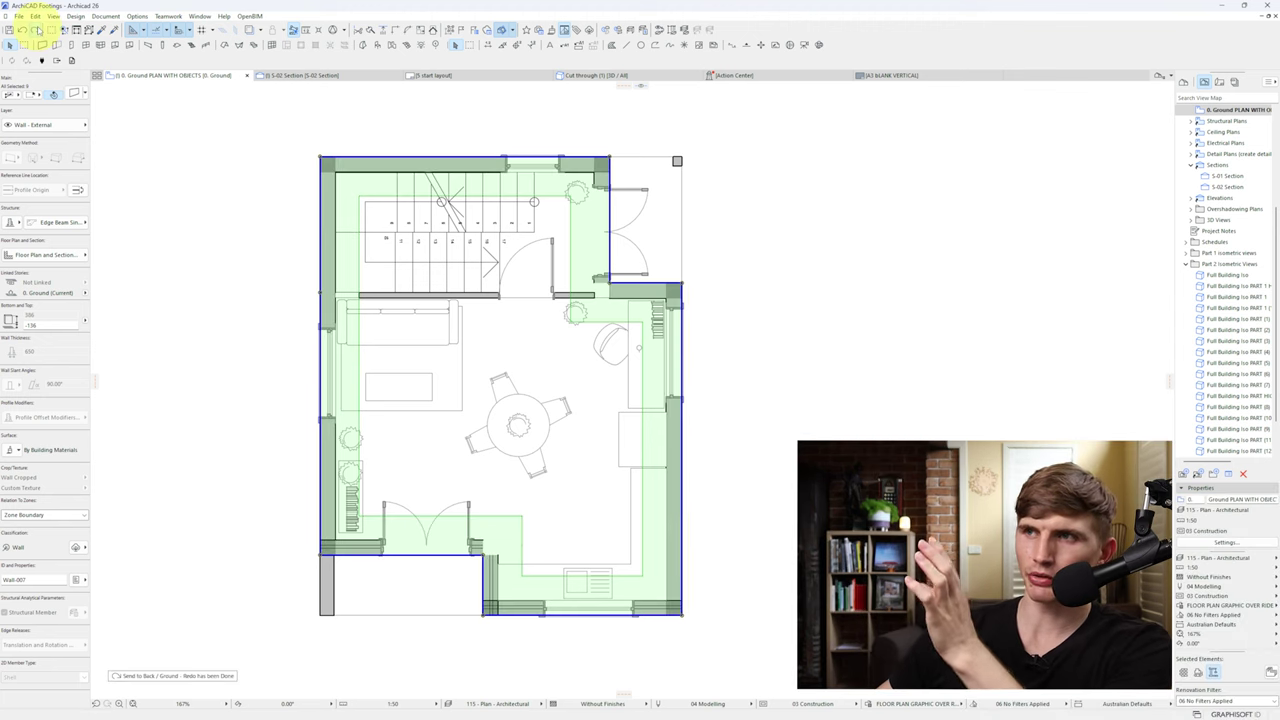
{"action": "left_click", "coordinate": [909, 343]}
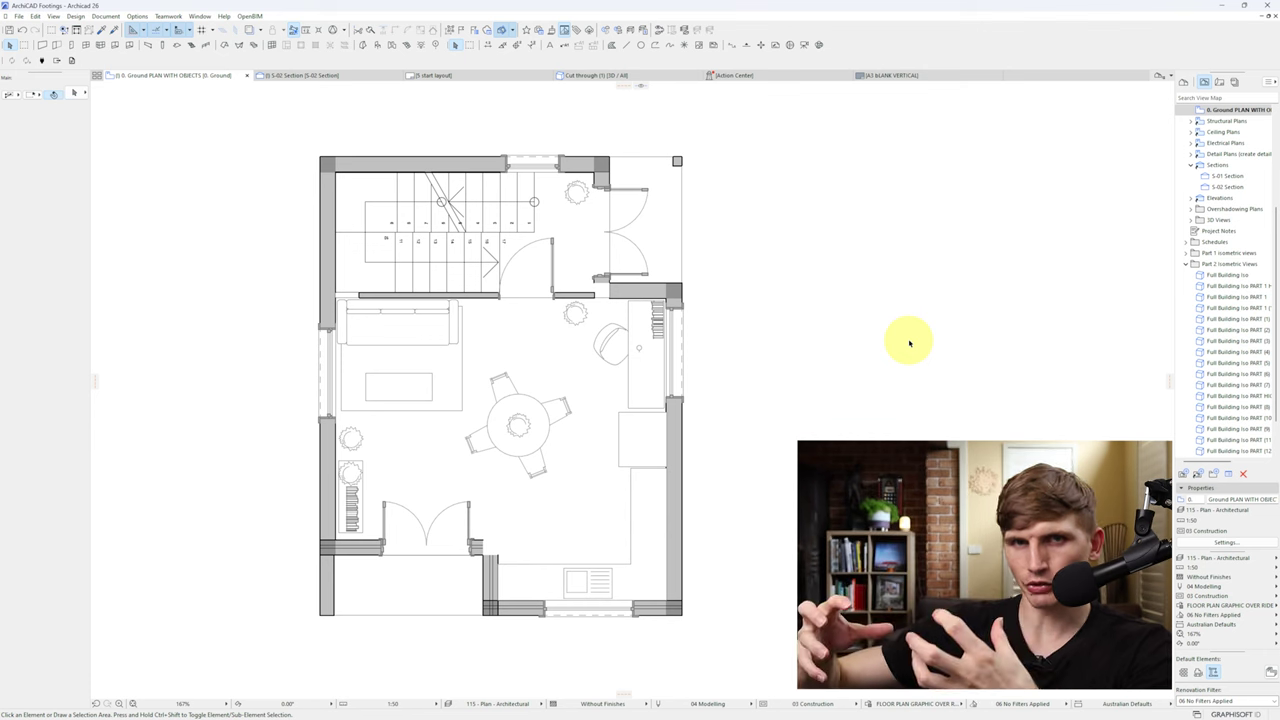
Step: Select the ground-floor concrete slab and examine its display order and floor plan and section options
{"action": "left_click", "coordinate": [600, 511]}
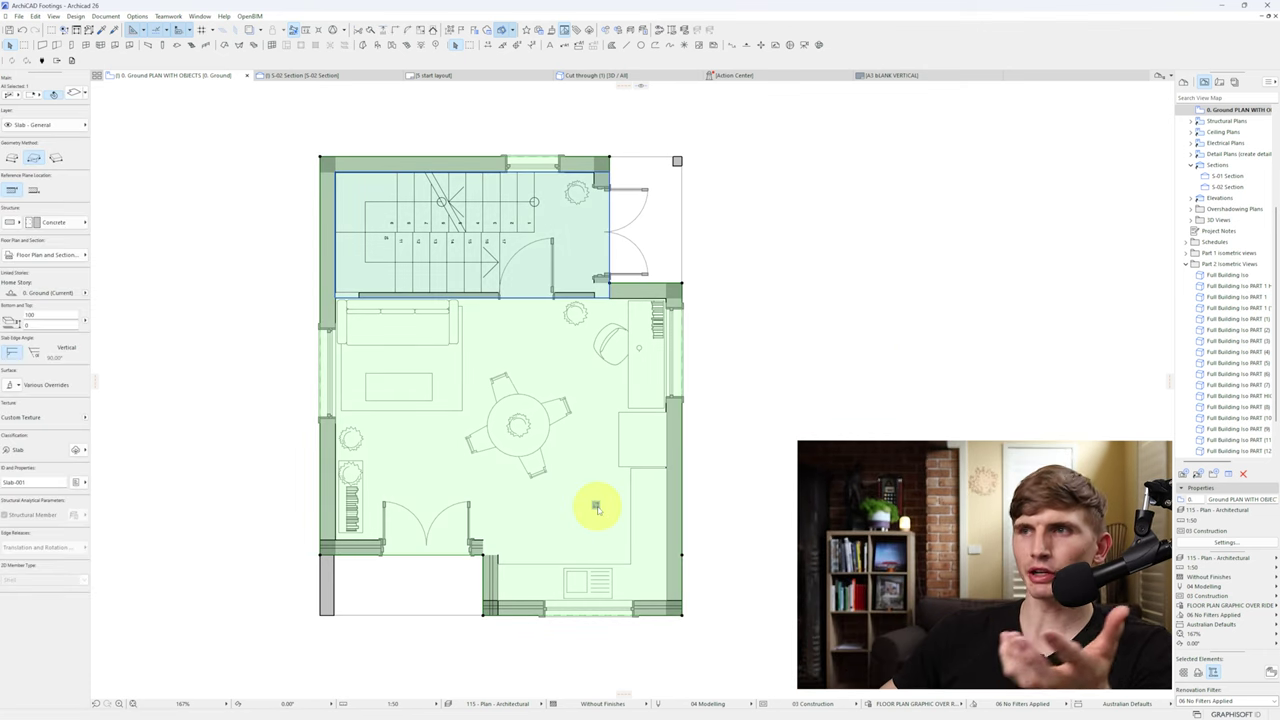
{"action": "right_click", "coordinate": [875, 430]}
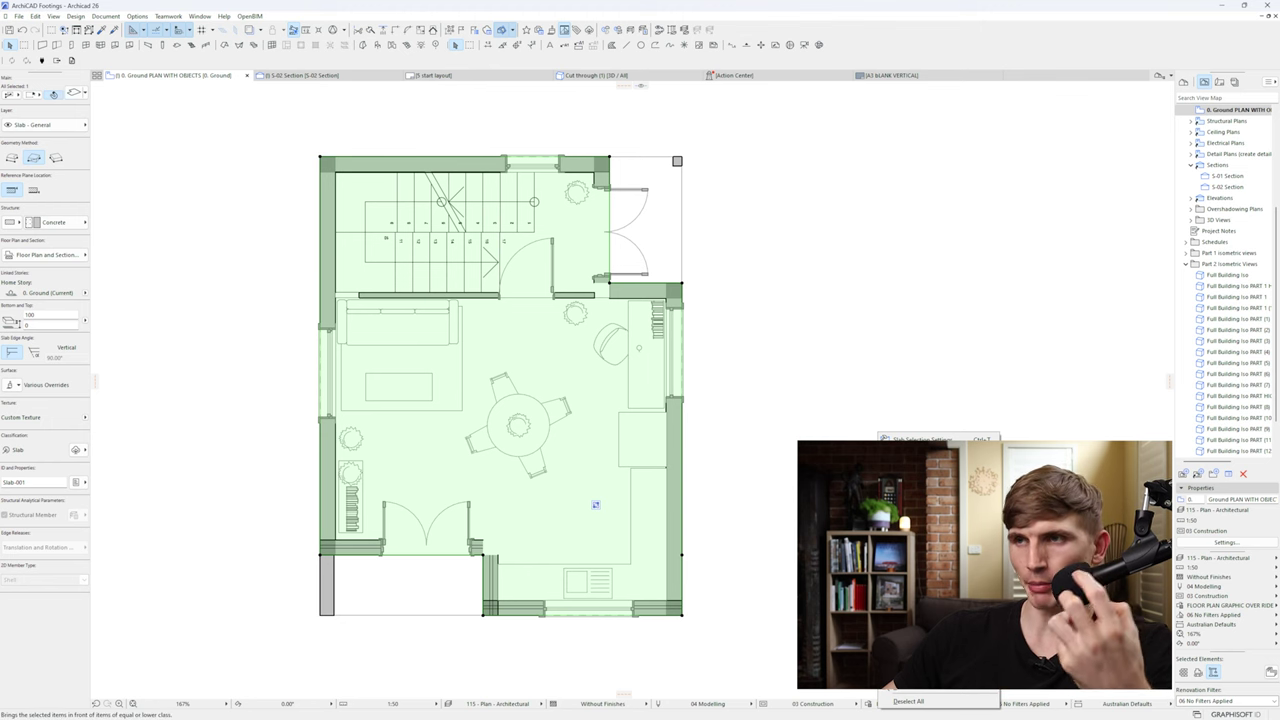
{"action": "left_click", "coordinate": [457, 344]}
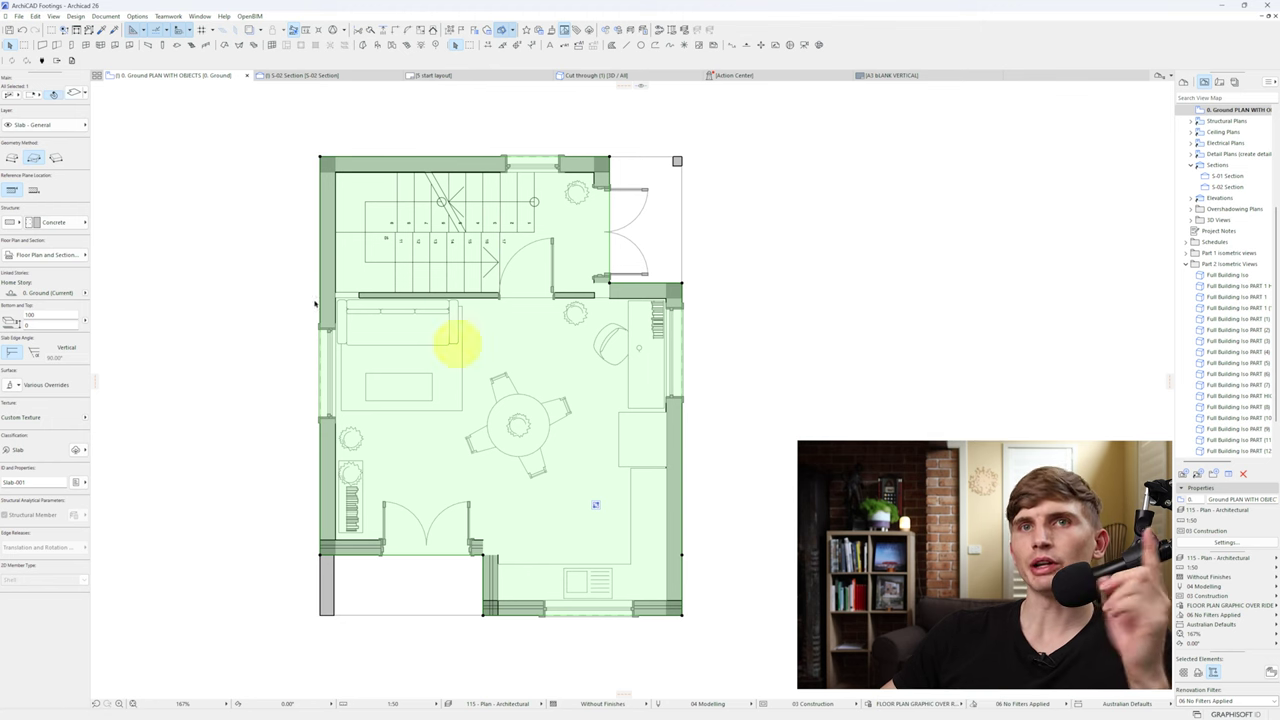
{"action": "left_click", "coordinate": [63, 257]}
{"action": "left_click", "coordinate": [164, 381]}
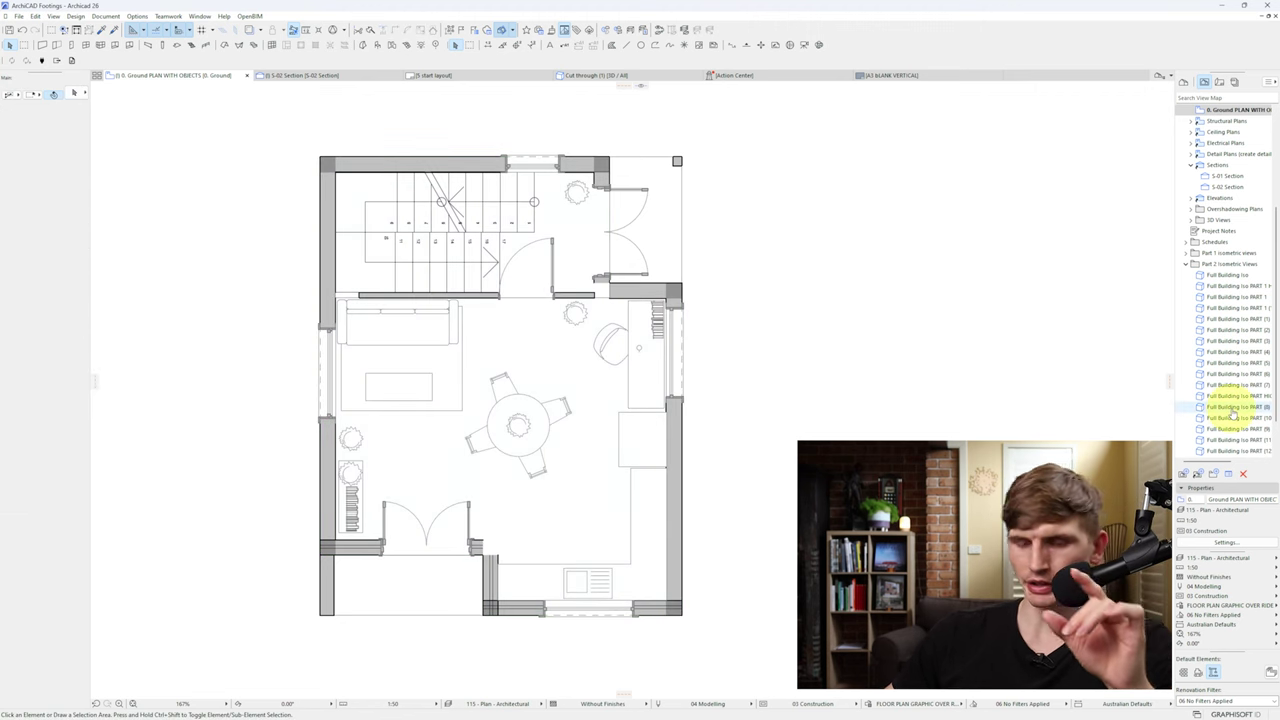
Step: Open the Cut through (1) 3D view and load the Edge Beam Single Storey profile for editing in the Profile Manager
{"action": "scroll", "coordinate": [1238, 420], "scroll_direction": "down", "scroll_amount": 2}
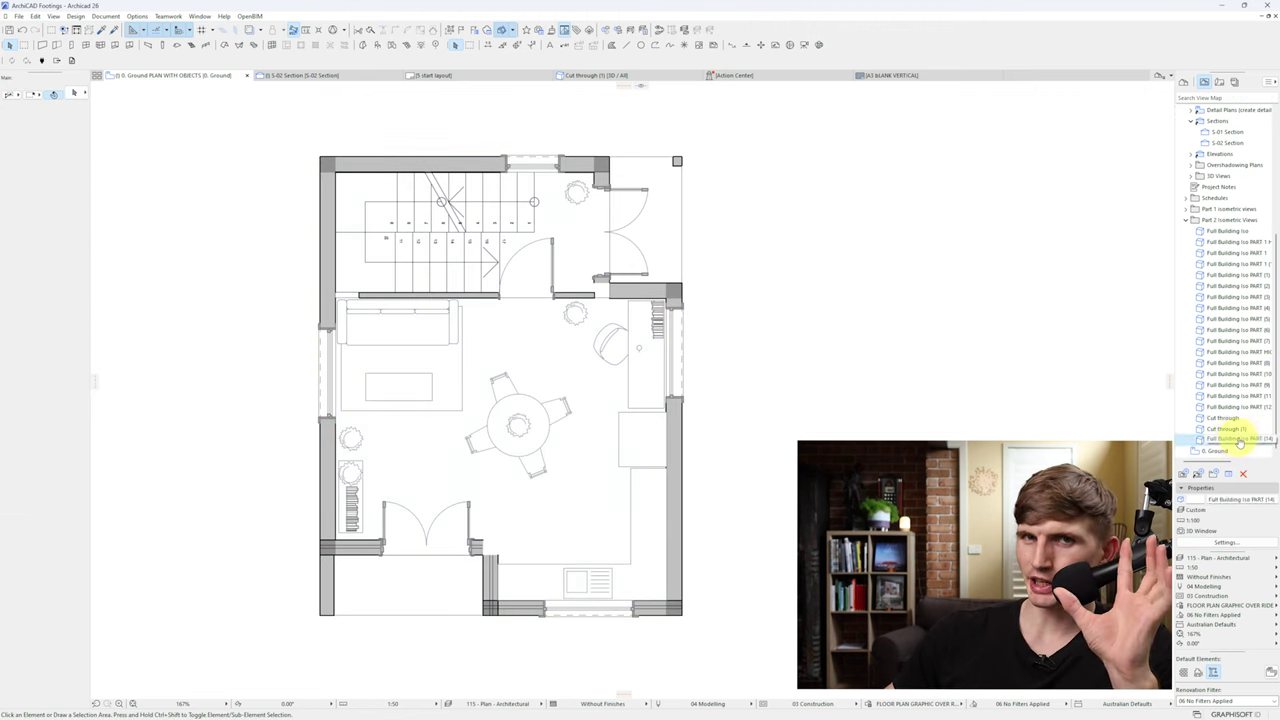
{"action": "double_click", "coordinate": [1228, 428]}
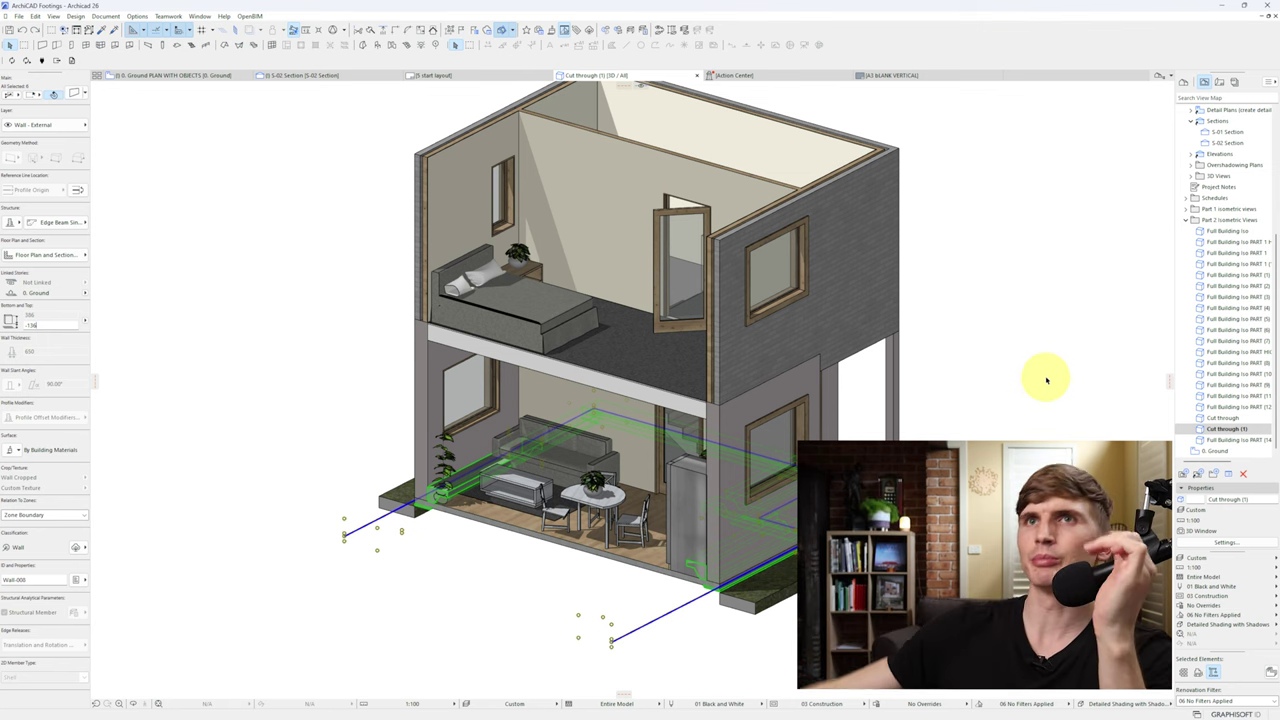
{"action": "left_click", "coordinate": [139, 17]}
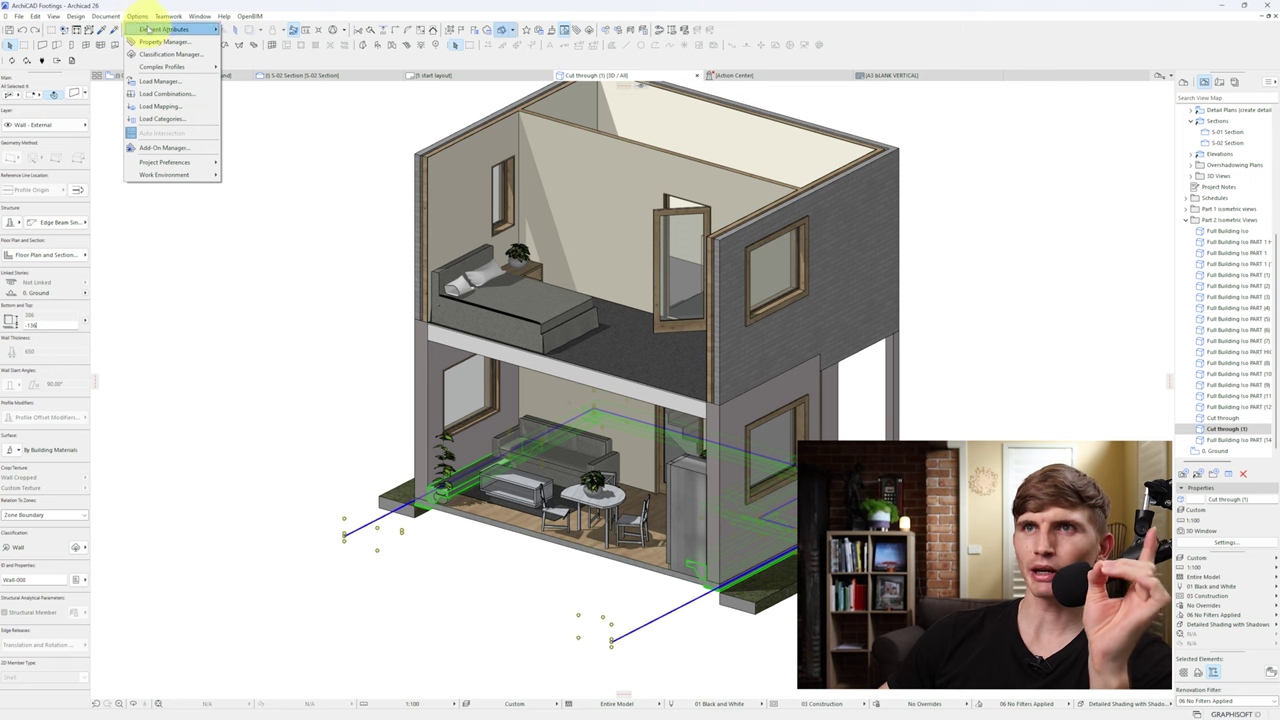
{"action": "mouse_move", "coordinate": [148, 30]}
{"action": "left_click", "coordinate": [290, 116]}
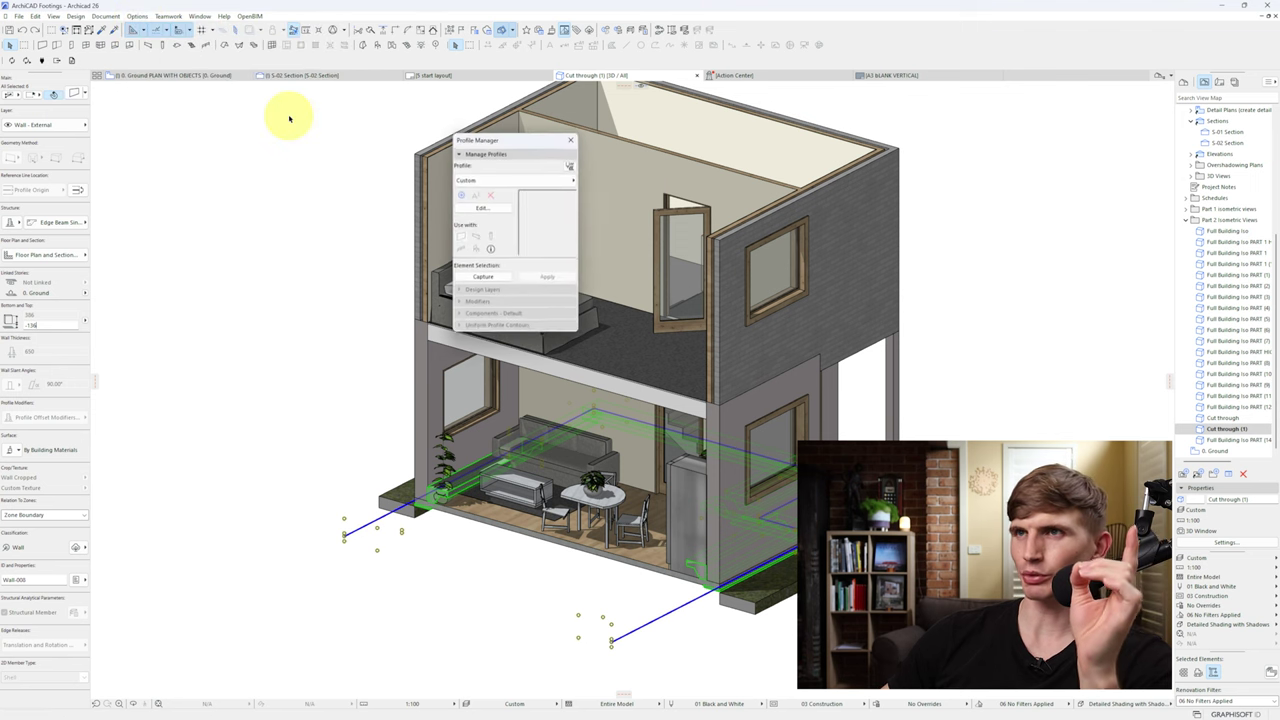
{"action": "left_click", "coordinate": [486, 180]}
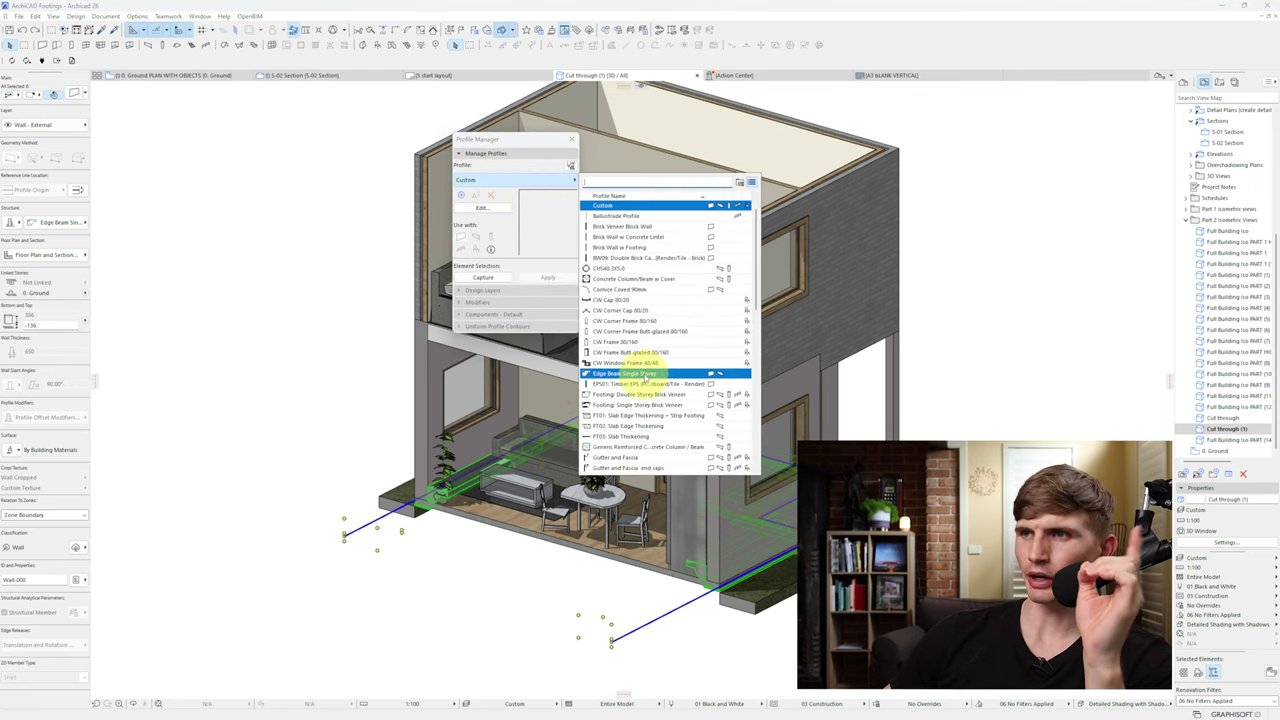
{"action": "left_click", "coordinate": [630, 374]}
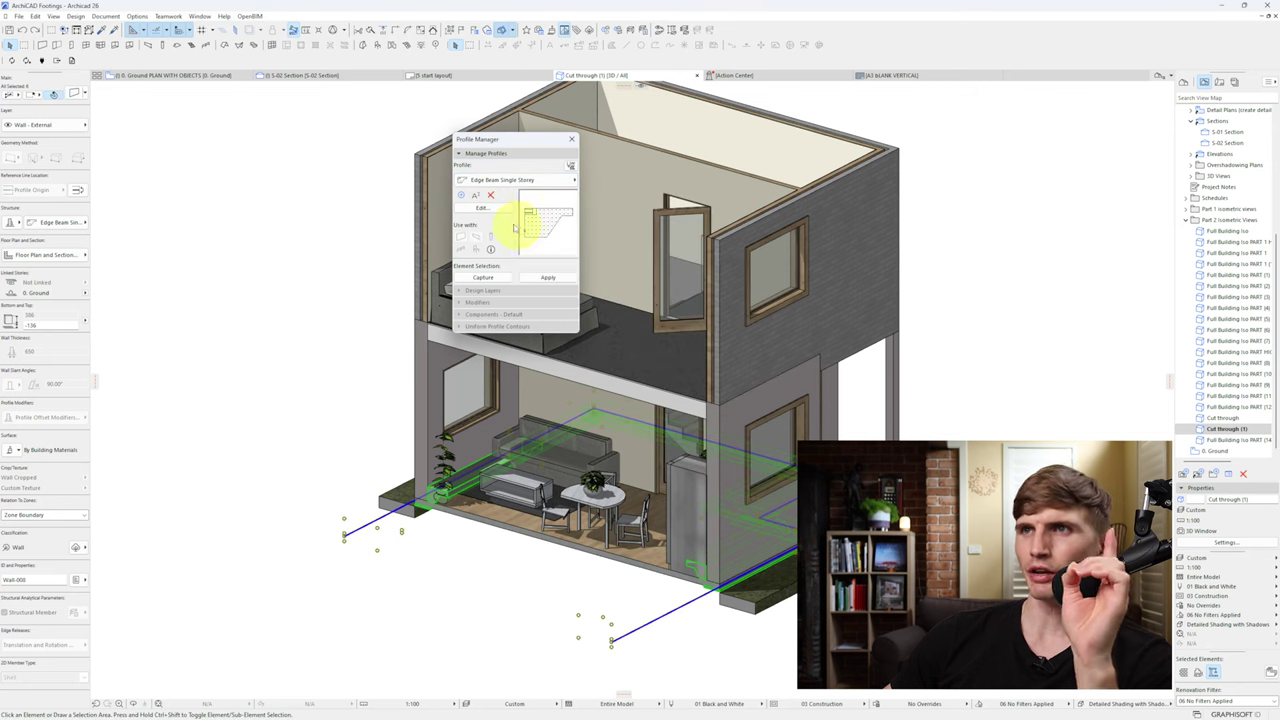
{"action": "left_click", "coordinate": [483, 208]}
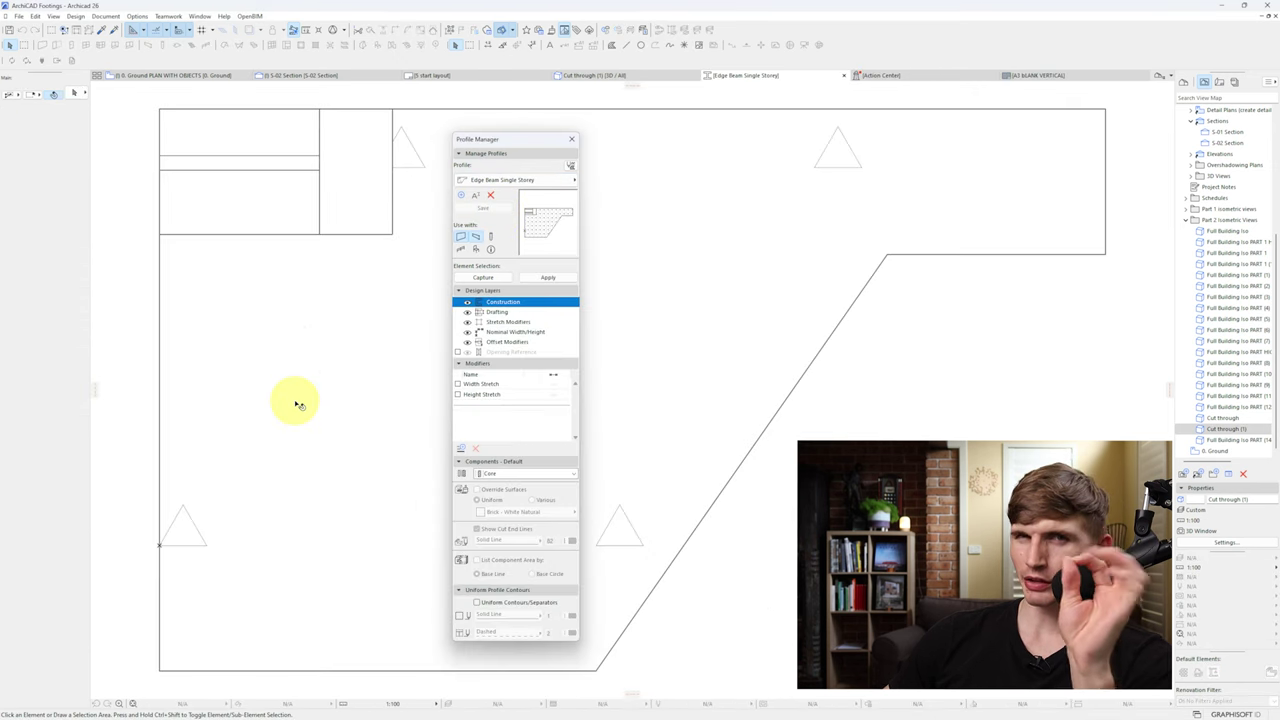
Step: Move all profile components down so their upper-left corner sits on the profile origin, save the profile and return to the 3D view
{"action": "left_click", "coordinate": [297, 404]}
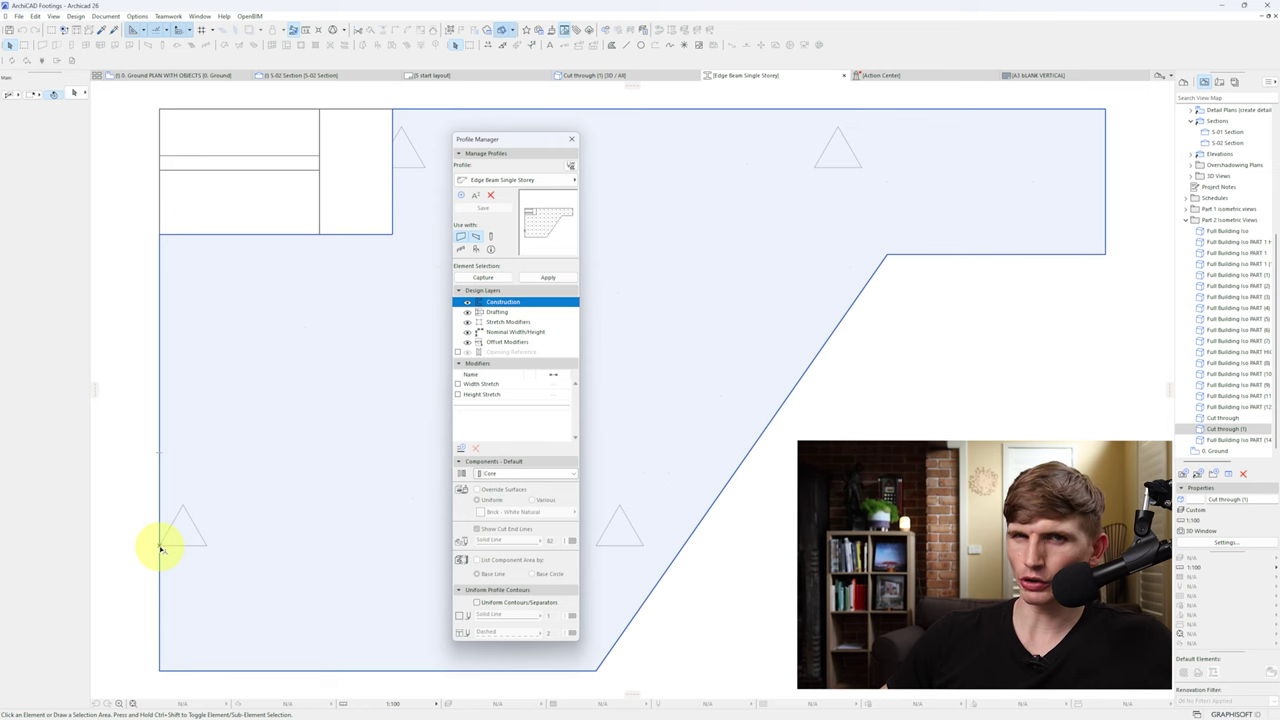
{"action": "scroll", "coordinate": [244, 460], "scroll_direction": "down", "scroll_amount": 5}
{"action": "left_click_drag", "start_coordinate": [537, 141], "coordinate": [734, 142]}
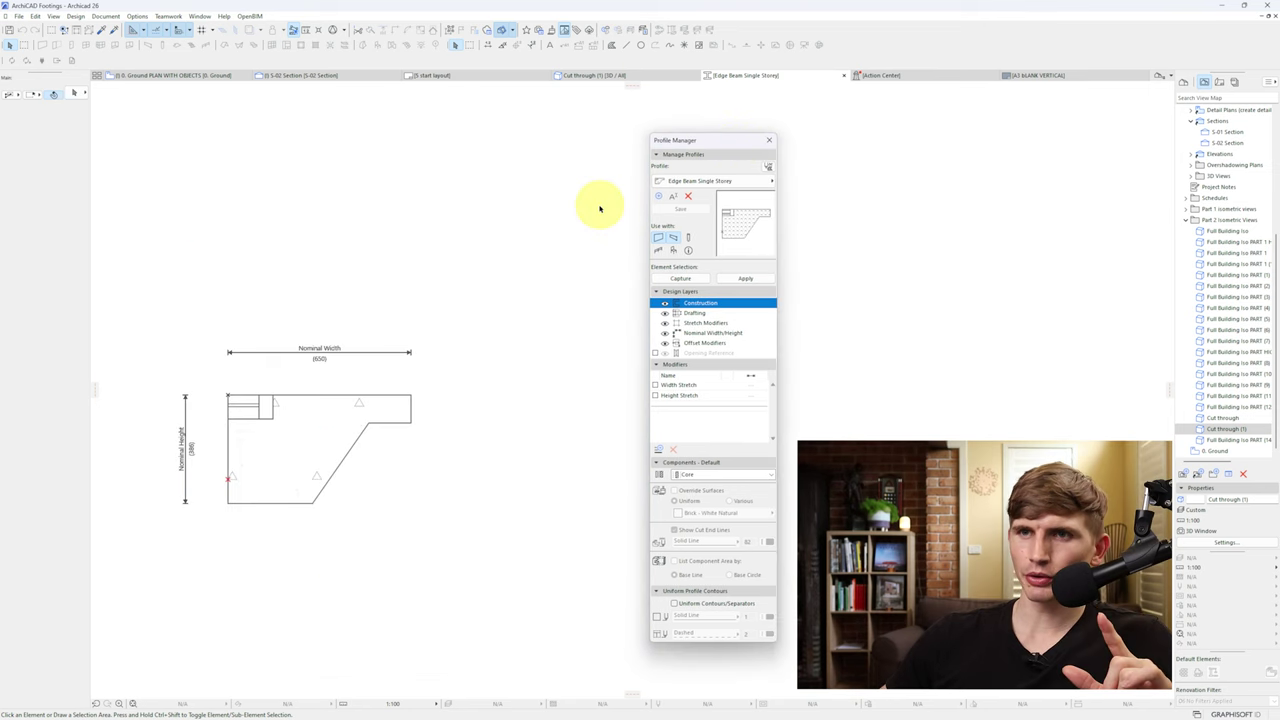
{"action": "left_click", "coordinate": [188, 563]}
{"action": "left_click", "coordinate": [488, 297]}
{"action": "key", "text": "ctrl+d"}
{"action": "left_click", "coordinate": [228, 396]}
{"action": "left_click", "coordinate": [228, 482]}
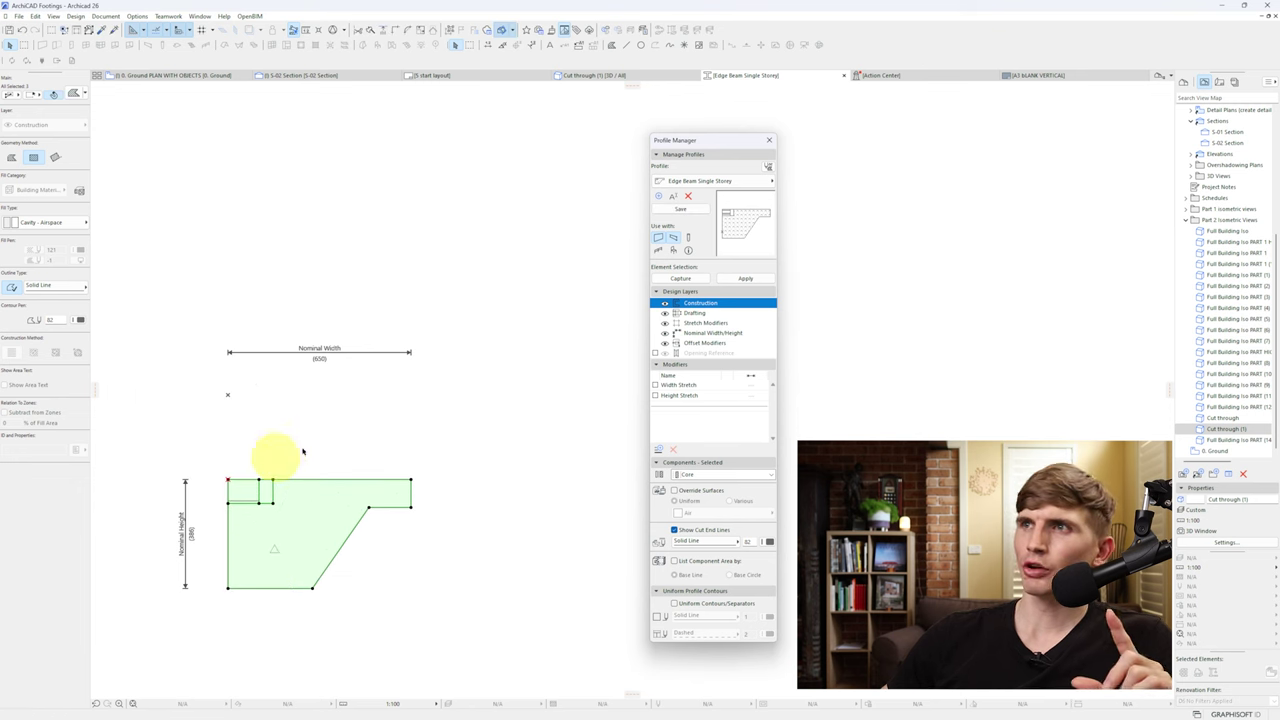
{"action": "left_click", "coordinate": [688, 212]}
{"action": "key", "text": "F3"}
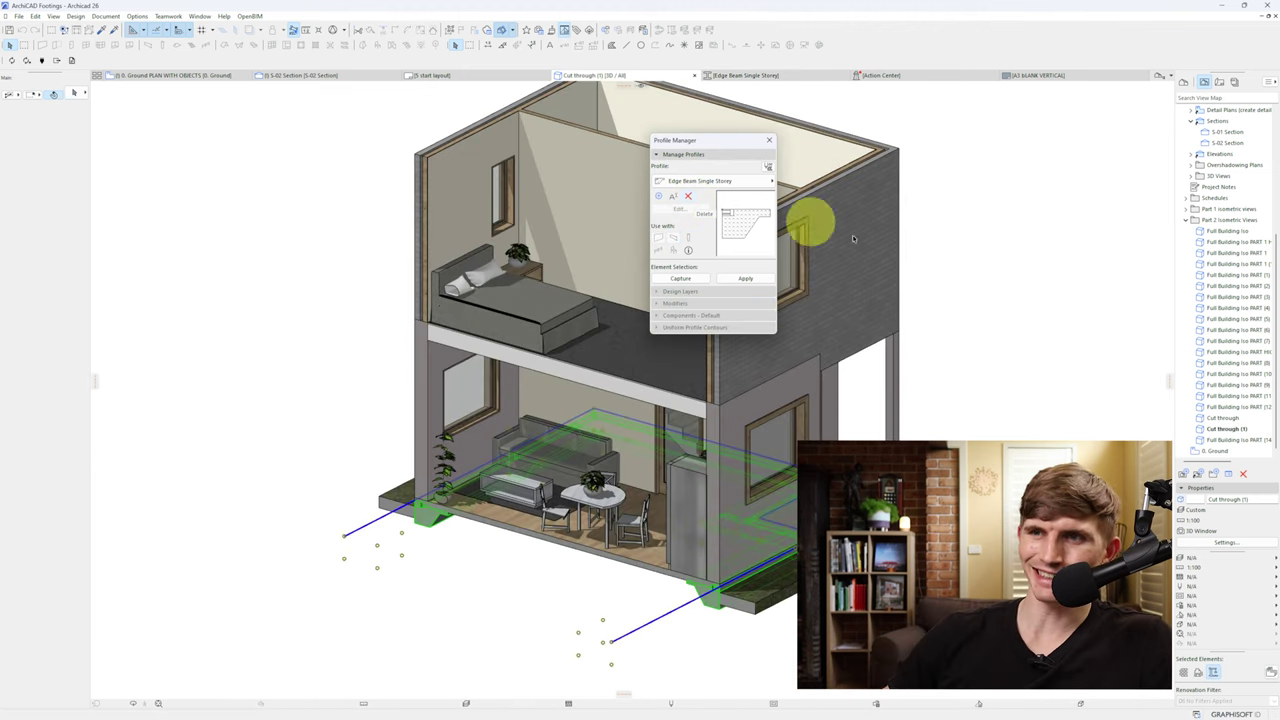
{"action": "left_click", "coordinate": [933, 332]}
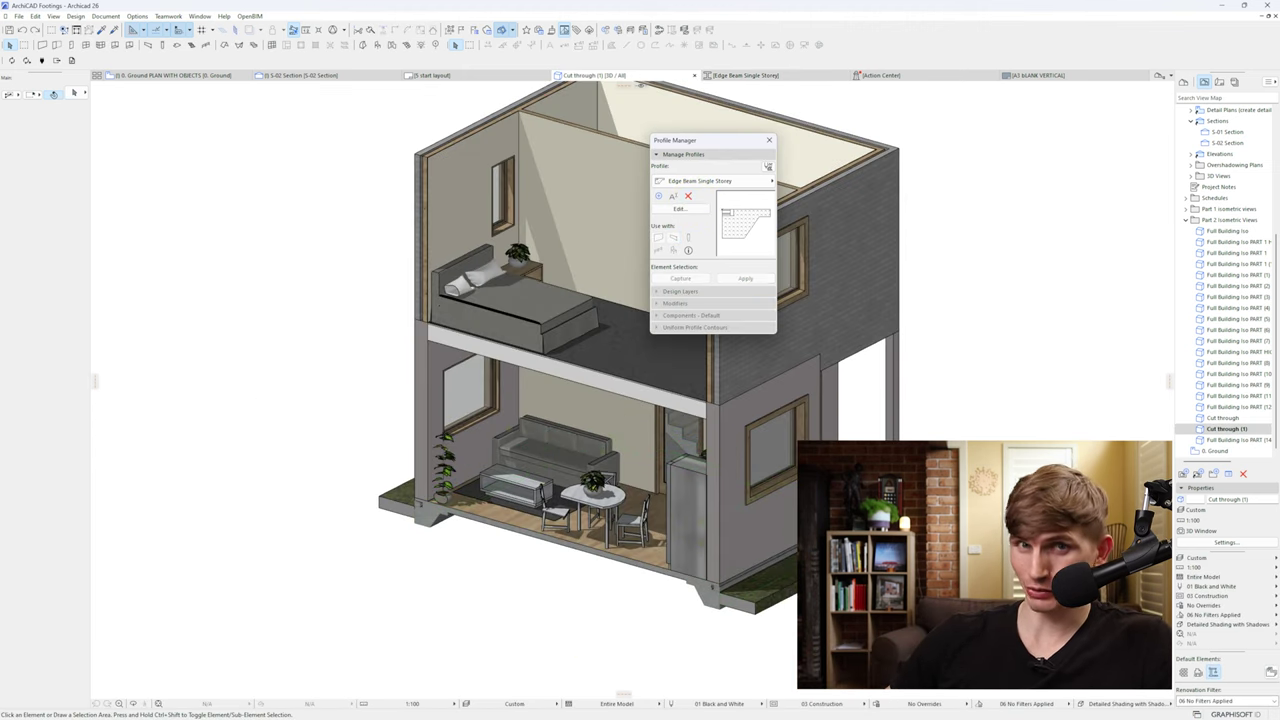
Step: Select the ground-floor external walls above the edge beam and switch their structure to composite
{"action": "scroll", "coordinate": [505, 365], "scroll_direction": "up", "scroll_amount": 6}
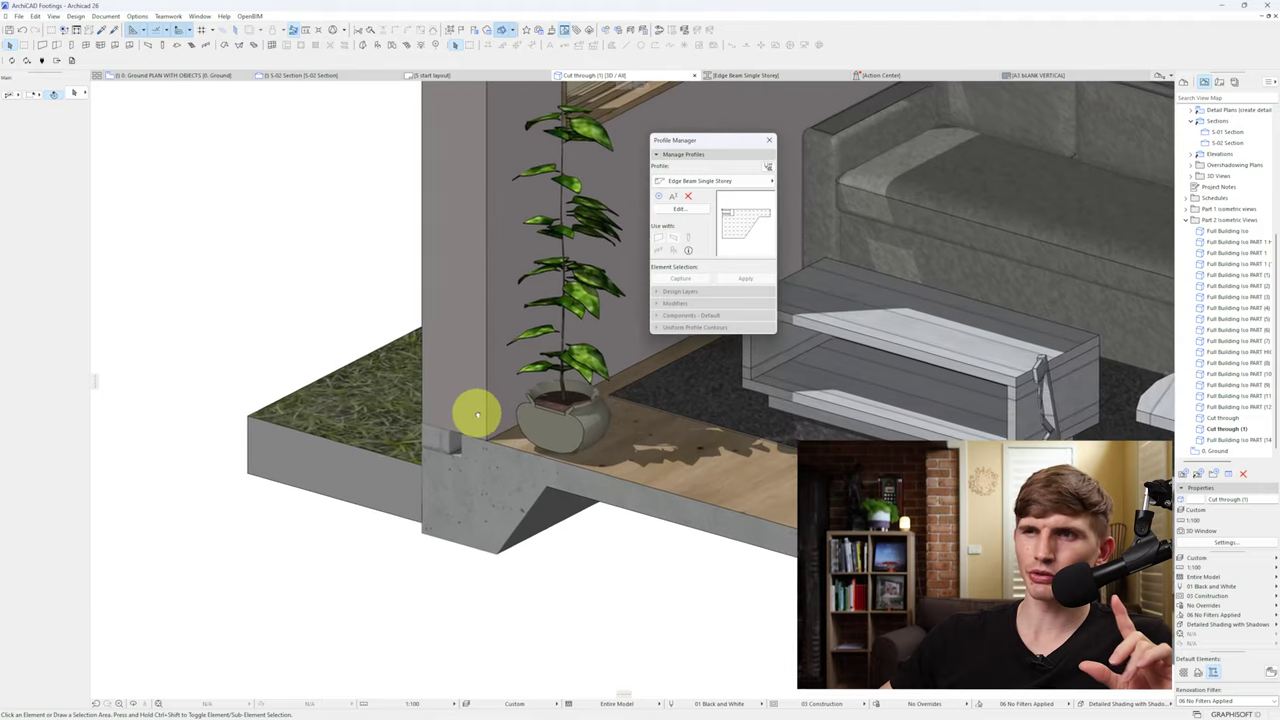
{"action": "left_click", "coordinate": [475, 390]}
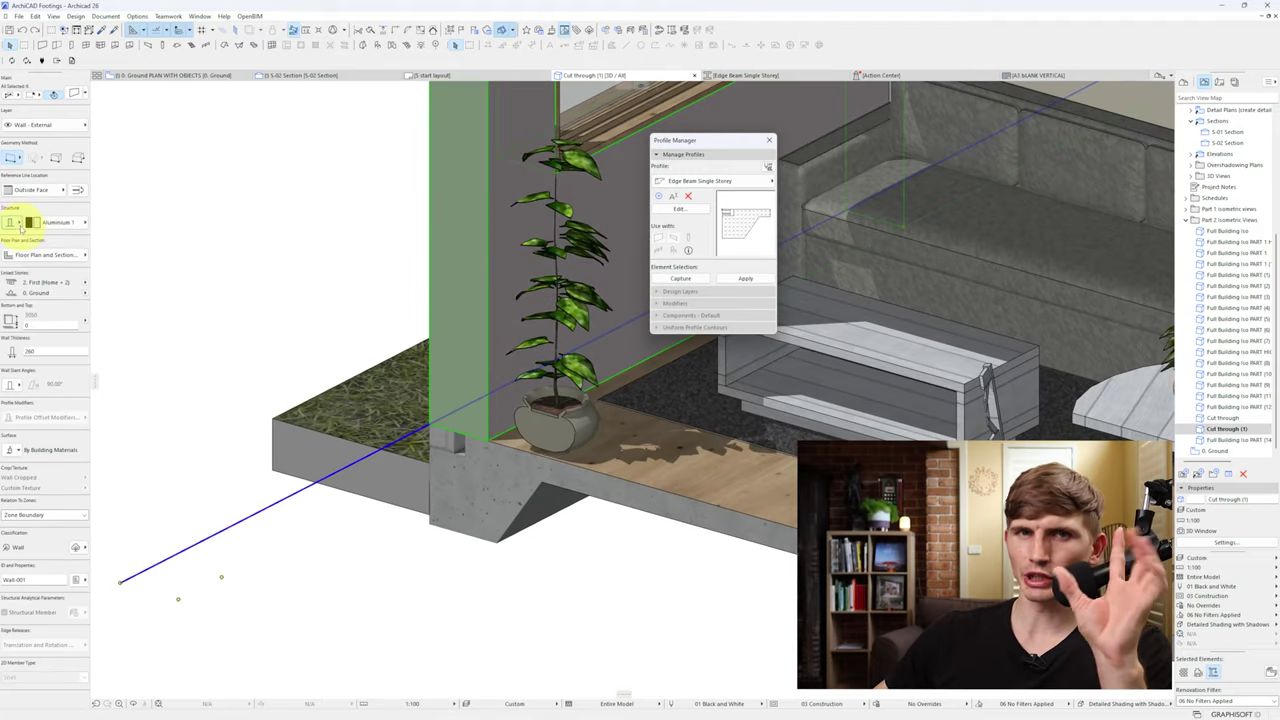
{"action": "left_click", "coordinate": [11, 221]}
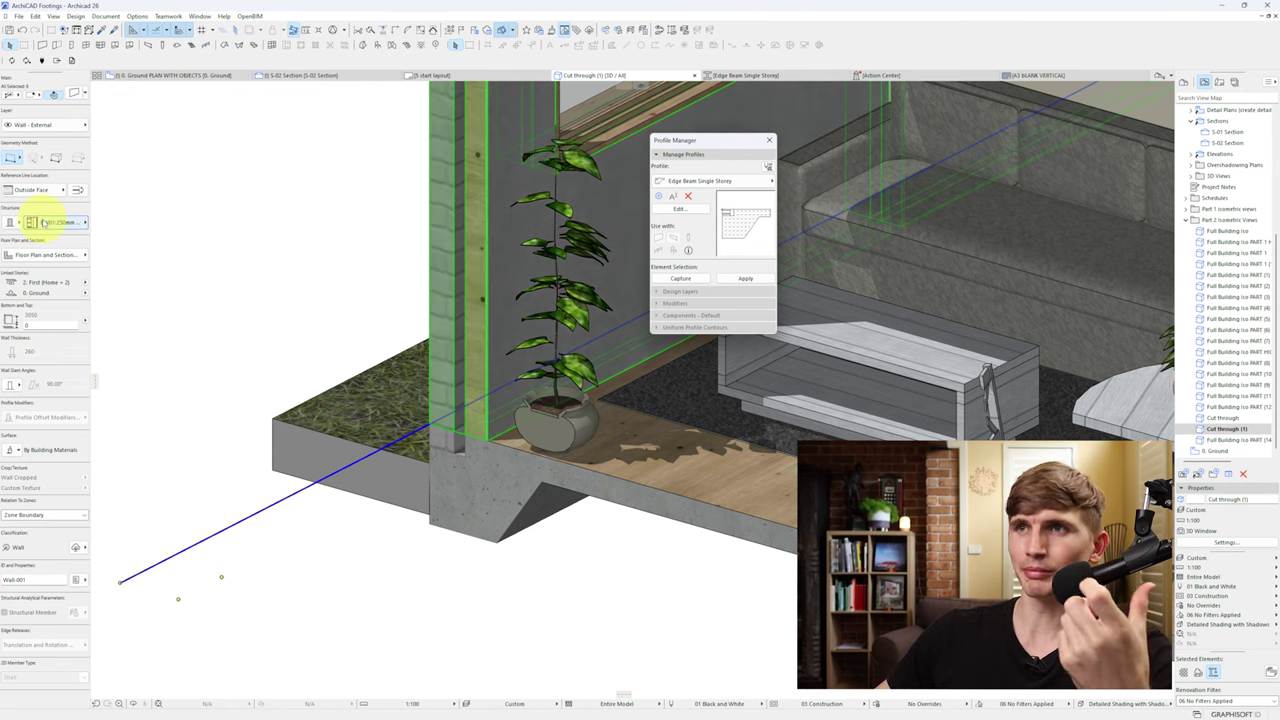
Step: Select the ground-floor external wall and look up the BW01:250mm Brick Veneer:PB composite by searching the composites for "bw"
{"action": "left_click", "coordinate": [272, 290]}
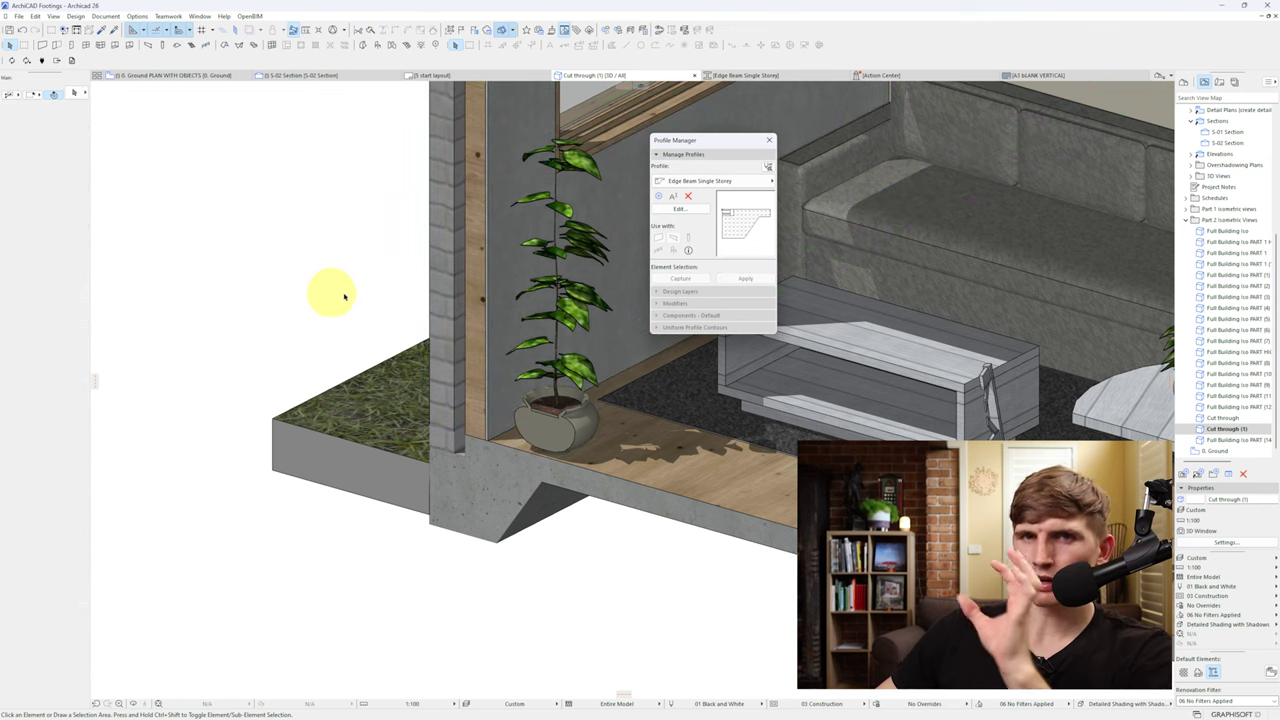
{"action": "left_click", "coordinate": [455, 322]}
{"action": "left_click", "coordinate": [138, 17]}
{"action": "mouse_move", "coordinate": [160, 29]}
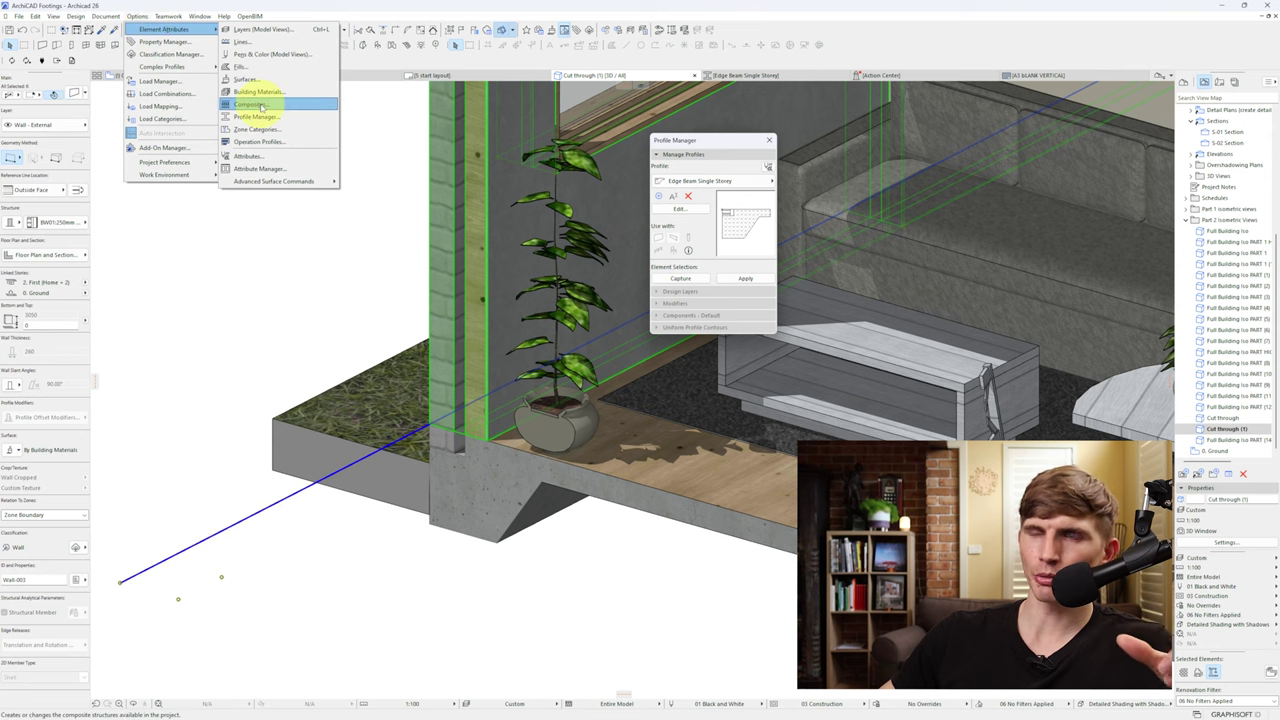
{"action": "left_click", "coordinate": [250, 104]}
{"action": "type", "text": "bw"}
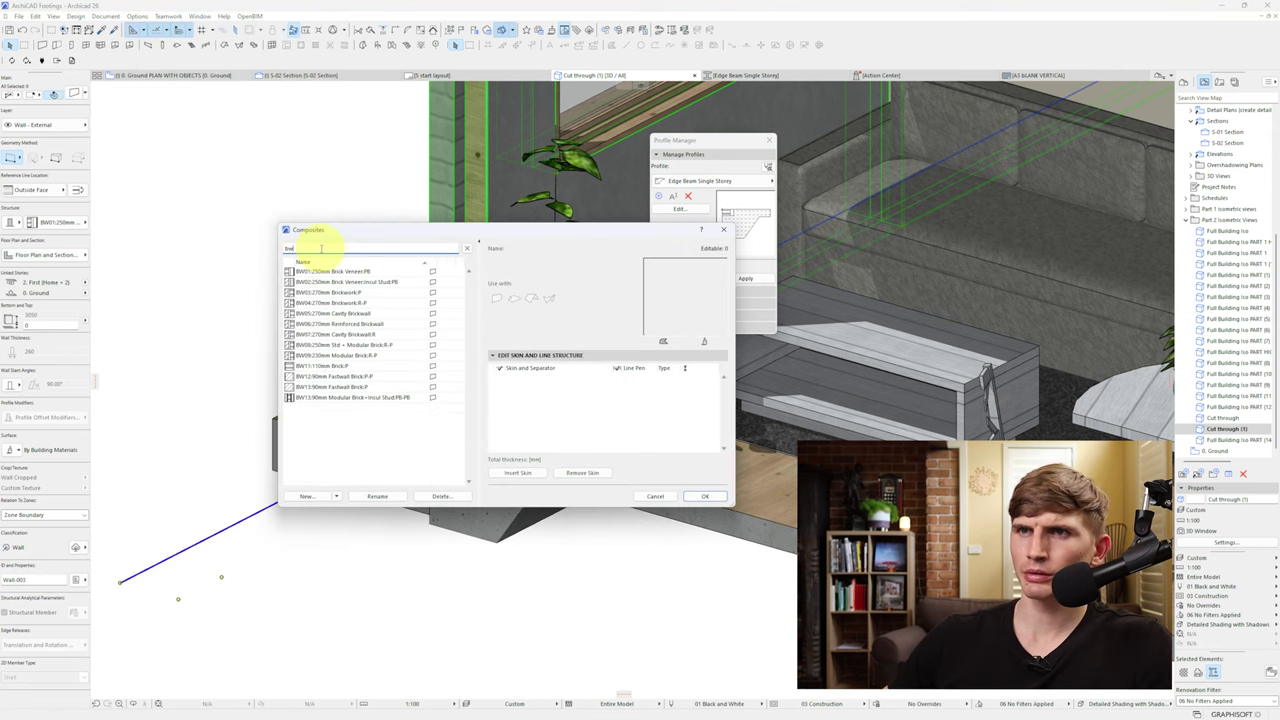
{"action": "left_click", "coordinate": [366, 272]}
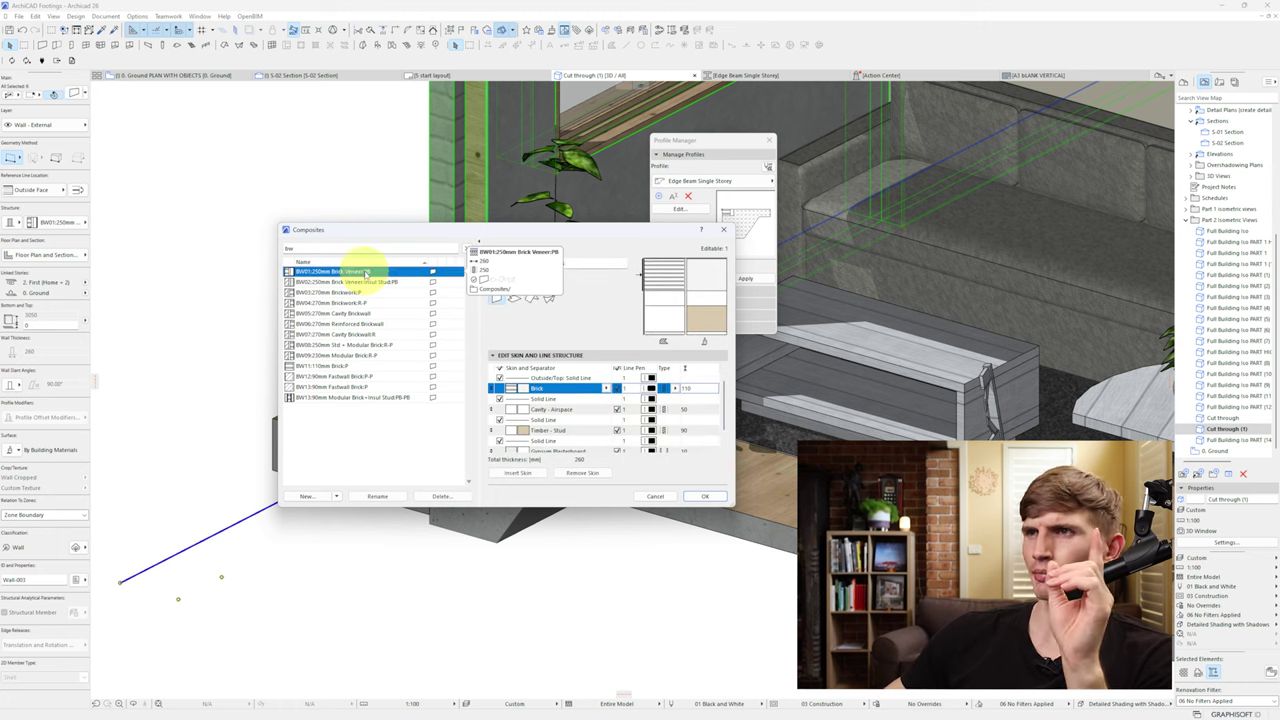
Step: Examine the cavity, timber stud and gypsum plasterboard skins of the BW01 brick veneer composite and close its definition
{"action": "left_click_drag", "start_coordinate": [731, 509], "coordinate": [748, 628]}
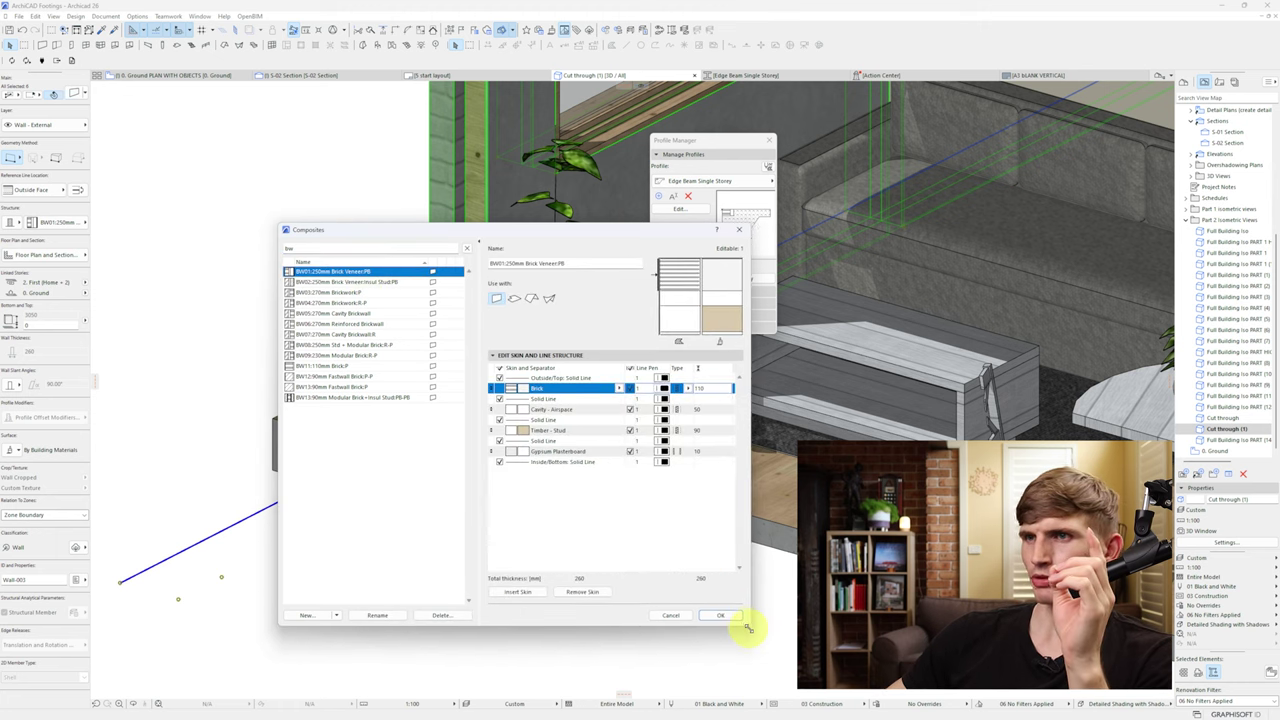
{"action": "left_click", "coordinate": [568, 410]}
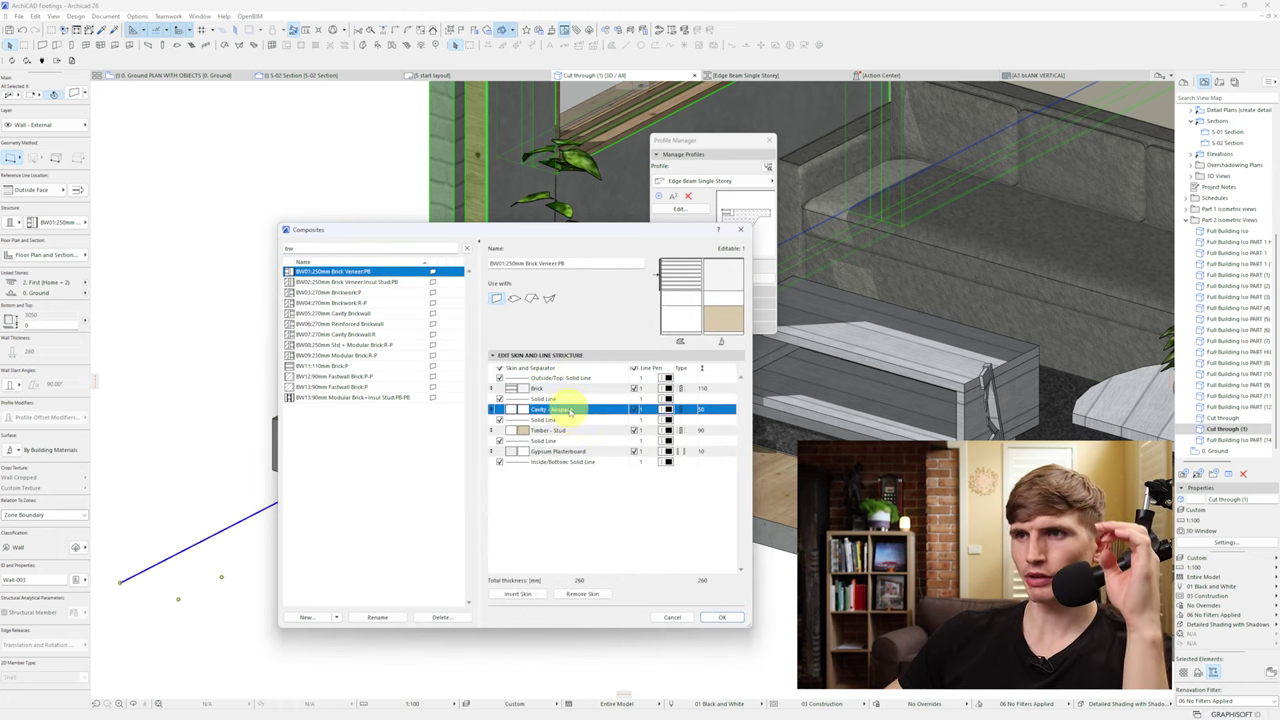
{"action": "left_click", "coordinate": [568, 431]}
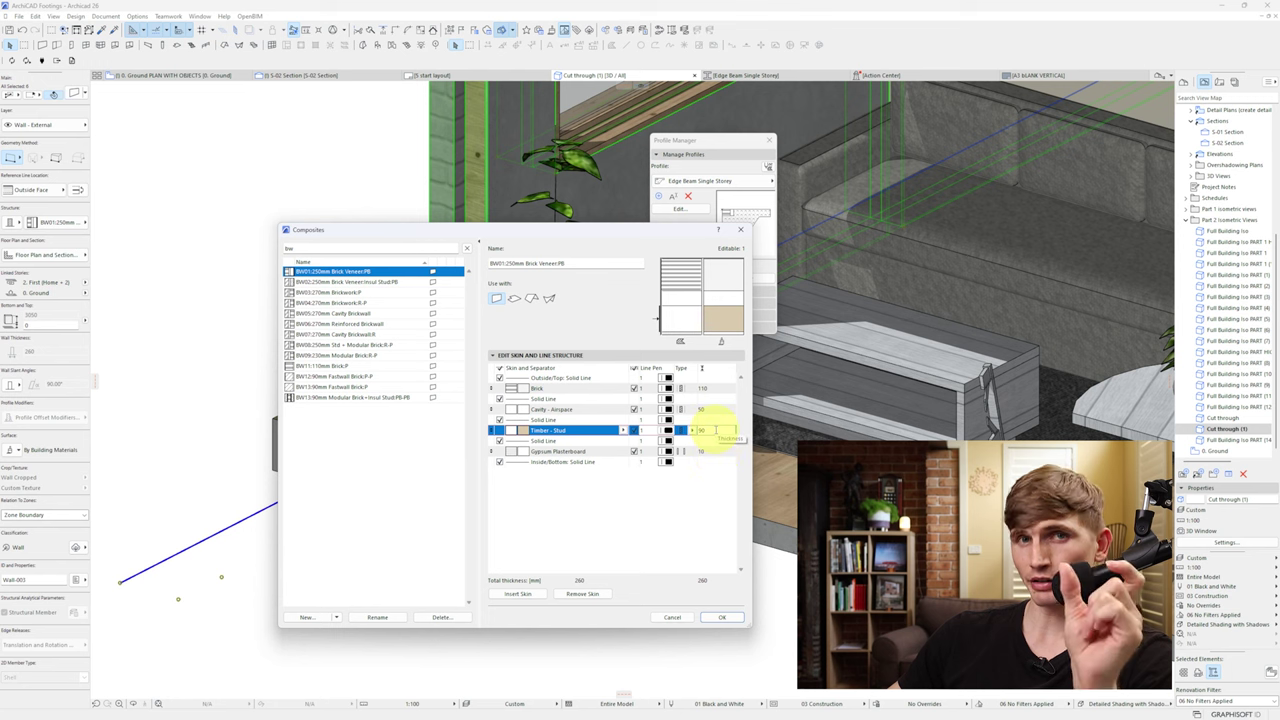
{"action": "left_click", "coordinate": [580, 452]}
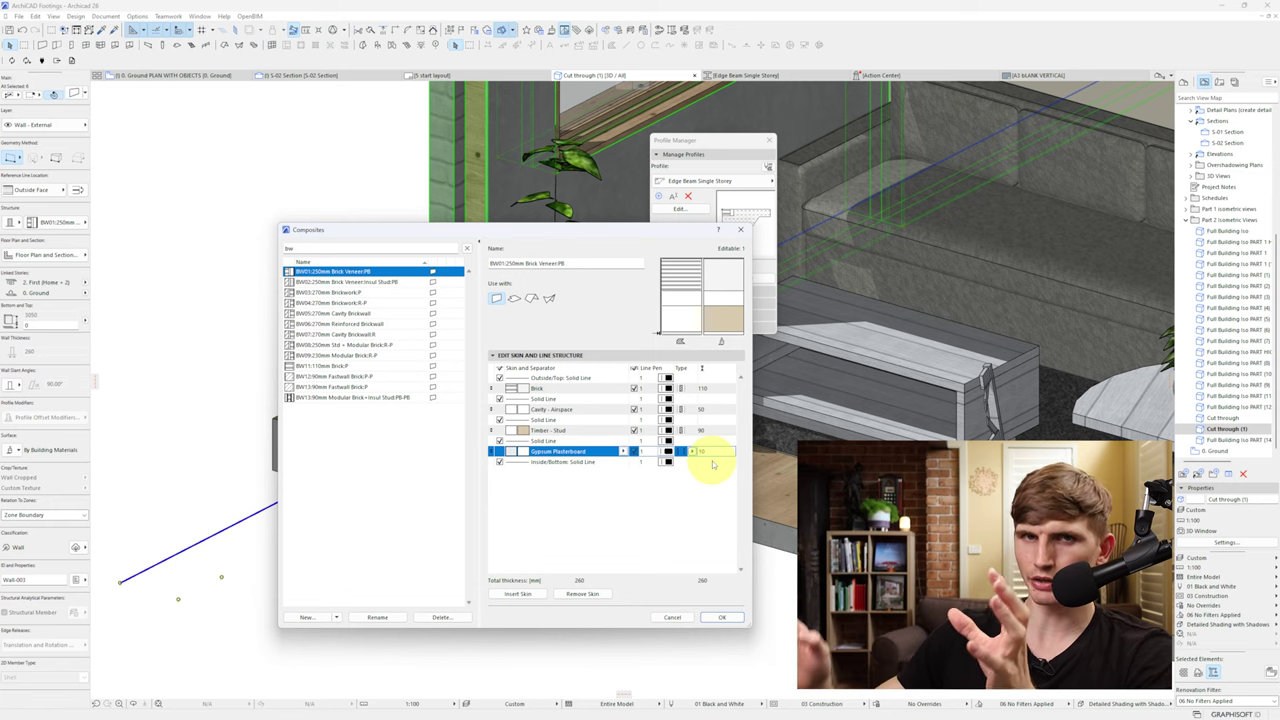
{"action": "left_click", "coordinate": [724, 617]}
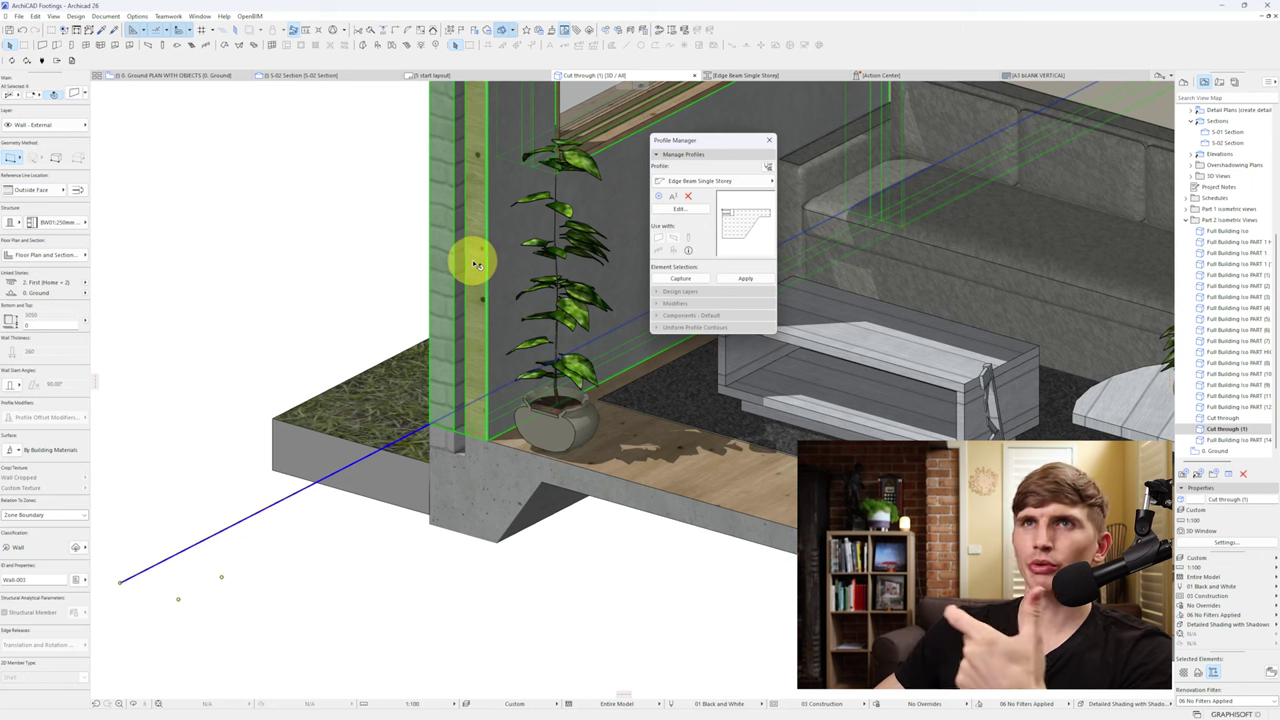
Step: Examine the cut fill and intersection priority of the wall's building materials, including Brick and Cavity - Airspace
{"action": "left_click", "coordinate": [137, 16]}
{"action": "mouse_move", "coordinate": [153, 29]}
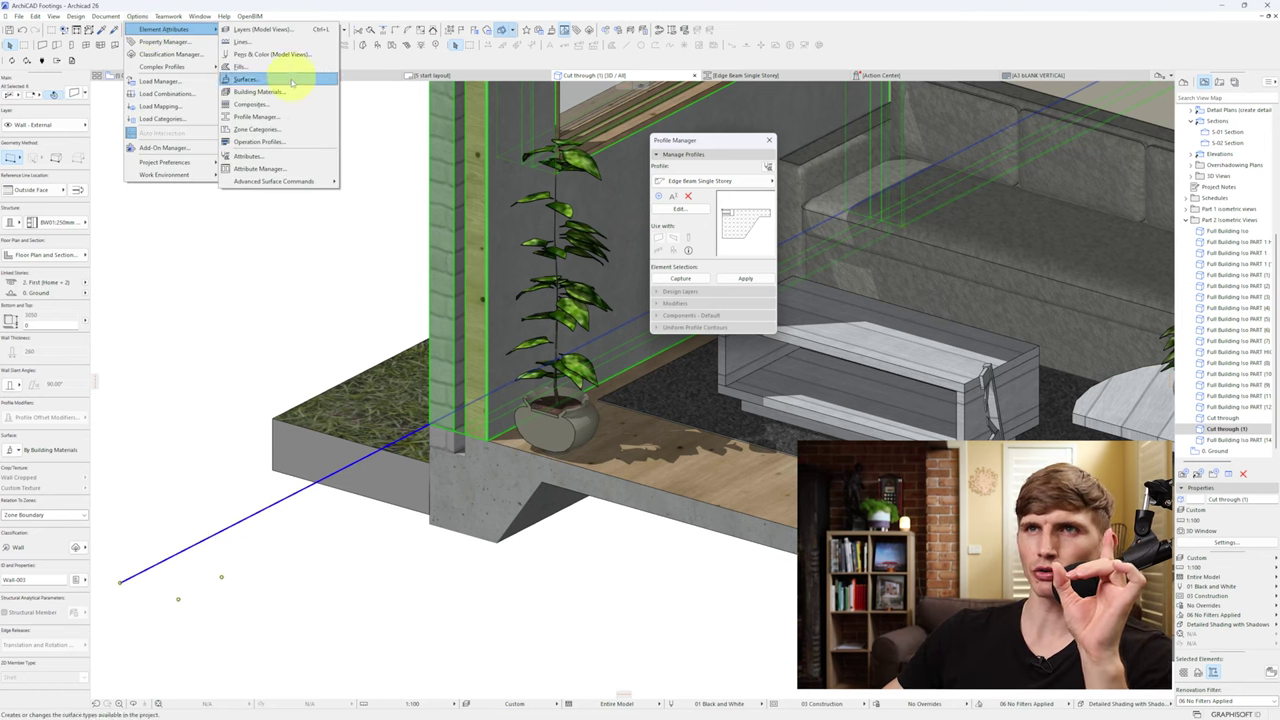
{"action": "left_click", "coordinate": [286, 91]}
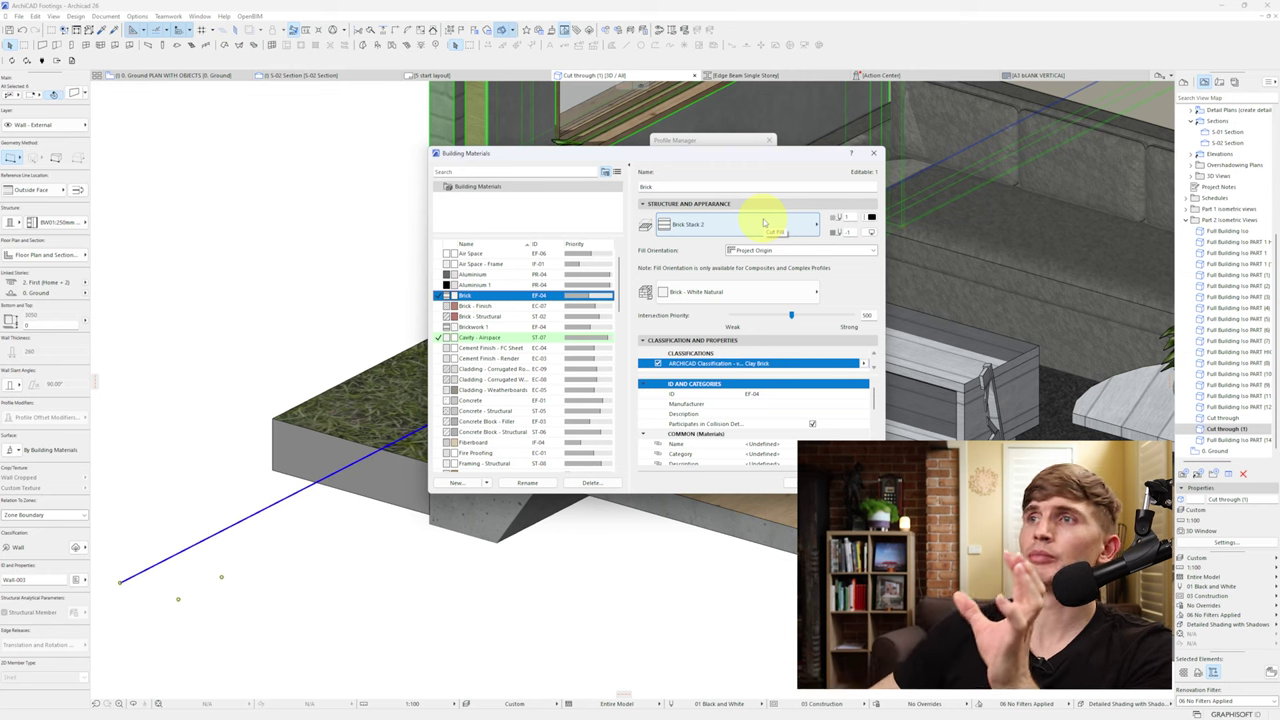
{"action": "left_click", "coordinate": [505, 337]}
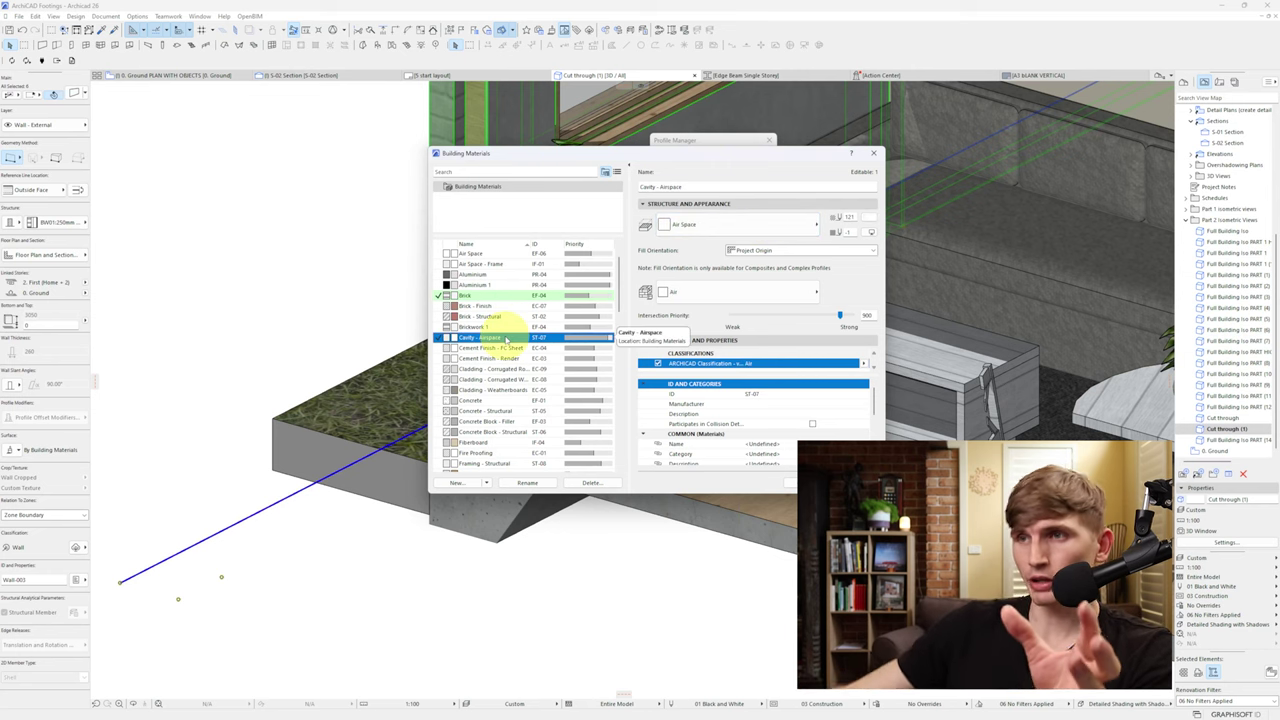
{"action": "scroll", "coordinate": [495, 400], "scroll_direction": "down", "scroll_amount": 10}
{"action": "left_click", "coordinate": [490, 411]}
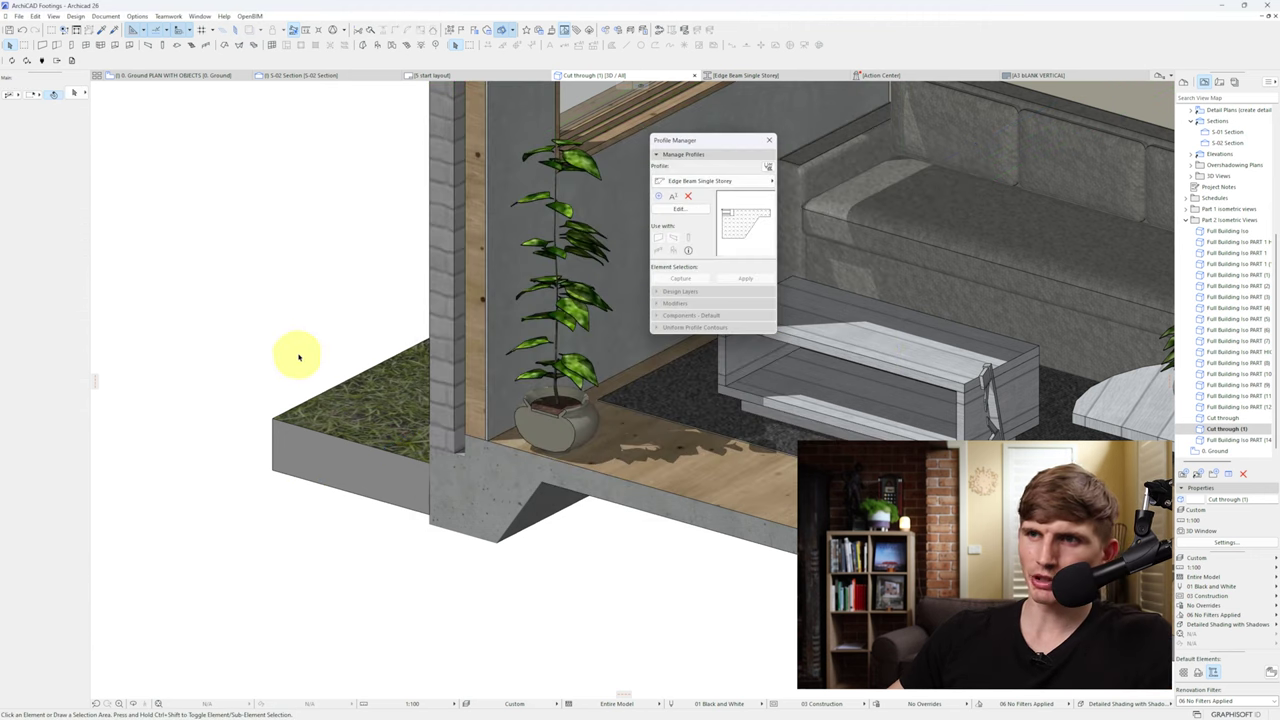
Step: Open the S-02 Section view and examine the edge beam where it meets the brick veneer wall and slab
{"action": "scroll", "coordinate": [297, 351], "scroll_direction": "up", "scroll_amount": 3}
{"action": "scroll", "coordinate": [1223, 206], "scroll_direction": "up", "scroll_amount": 3}
{"action": "double_click", "coordinate": [1230, 209]}
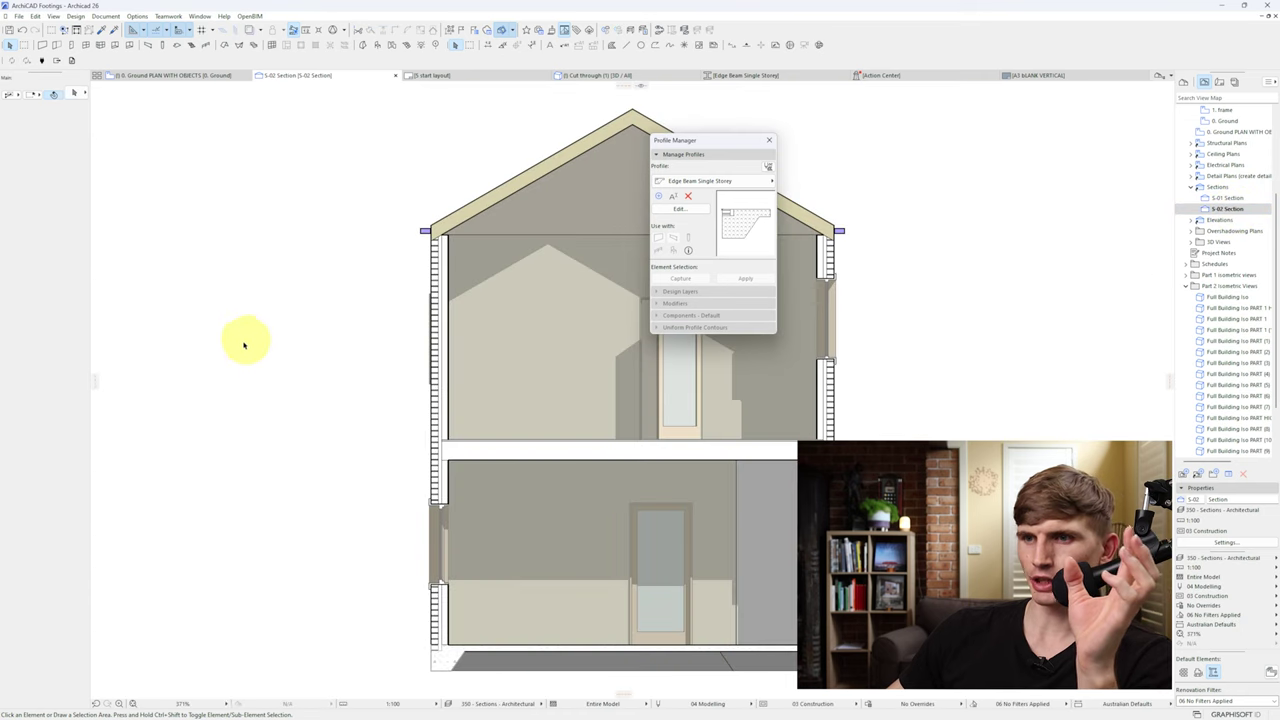
{"action": "left_click", "coordinate": [243, 347]}
{"action": "scroll", "coordinate": [363, 537], "scroll_direction": "up", "scroll_amount": 3}
{"action": "middle_click_drag", "start_coordinate": [363, 537], "coordinate": [293, 326]}
{"action": "scroll", "coordinate": [486, 607], "scroll_direction": "up", "scroll_amount": 3}
{"action": "left_click", "coordinate": [495, 620]}
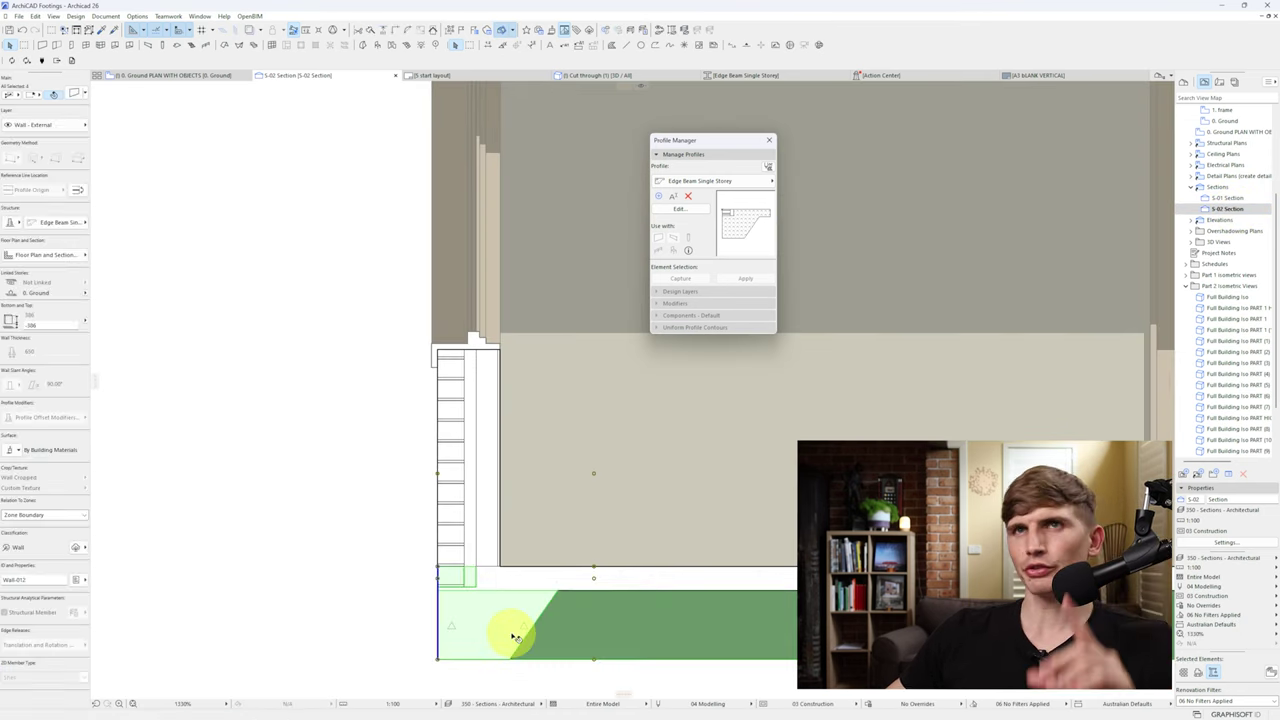
{"action": "left_click", "coordinate": [232, 372]}
{"action": "left_click", "coordinate": [431, 288]}
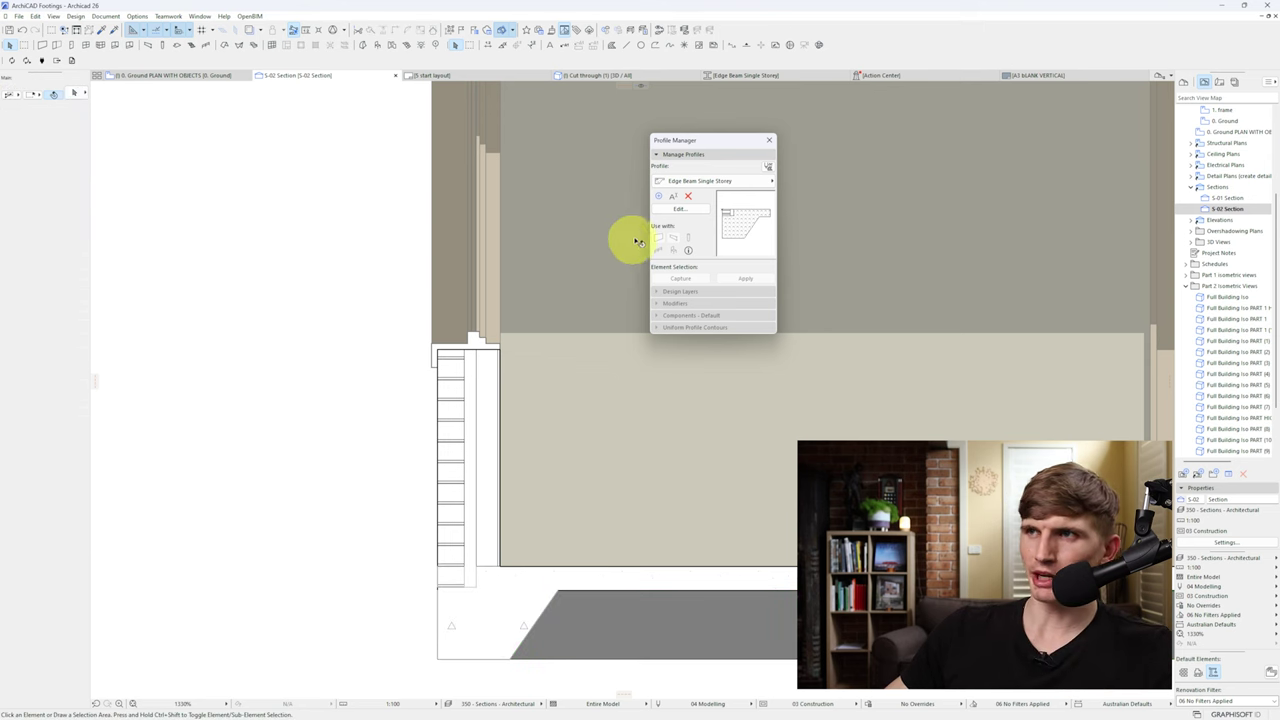
Step: Apply uniform contours and separators to all components of the Edge Beam Single Storey profile and save it
{"action": "left_click", "coordinate": [687, 209]}
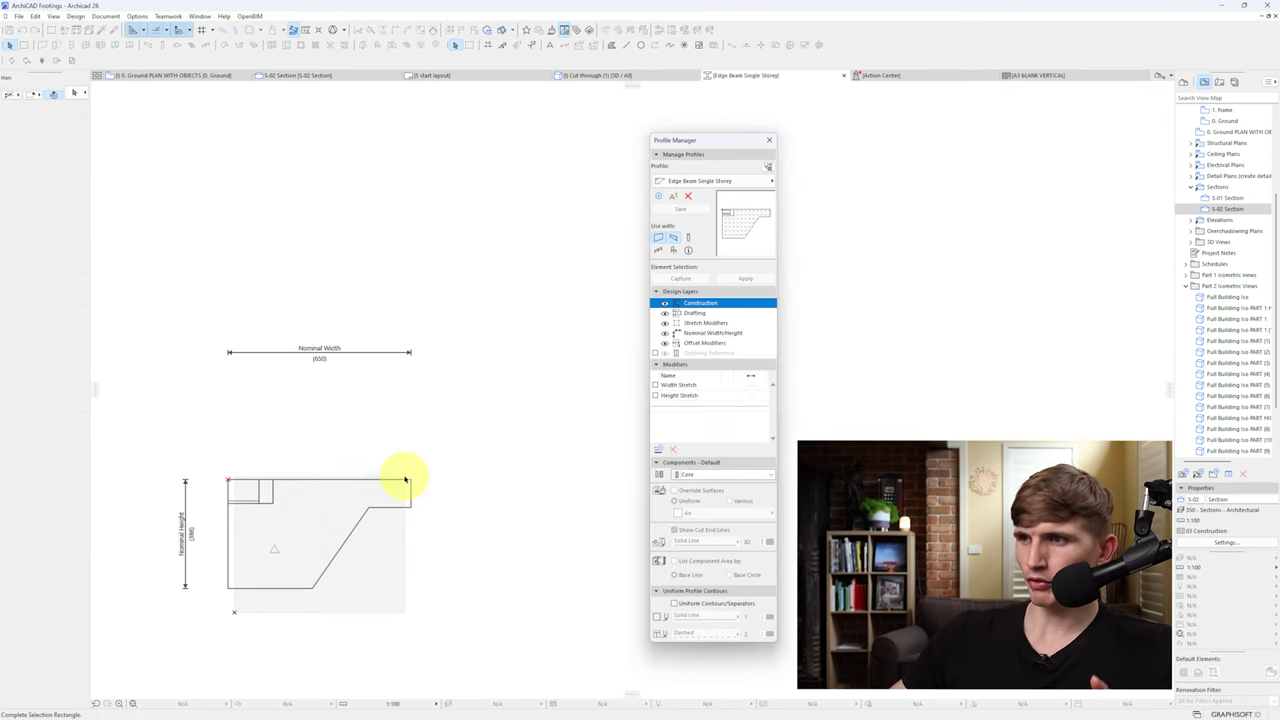
{"action": "left_click", "coordinate": [405, 480]}
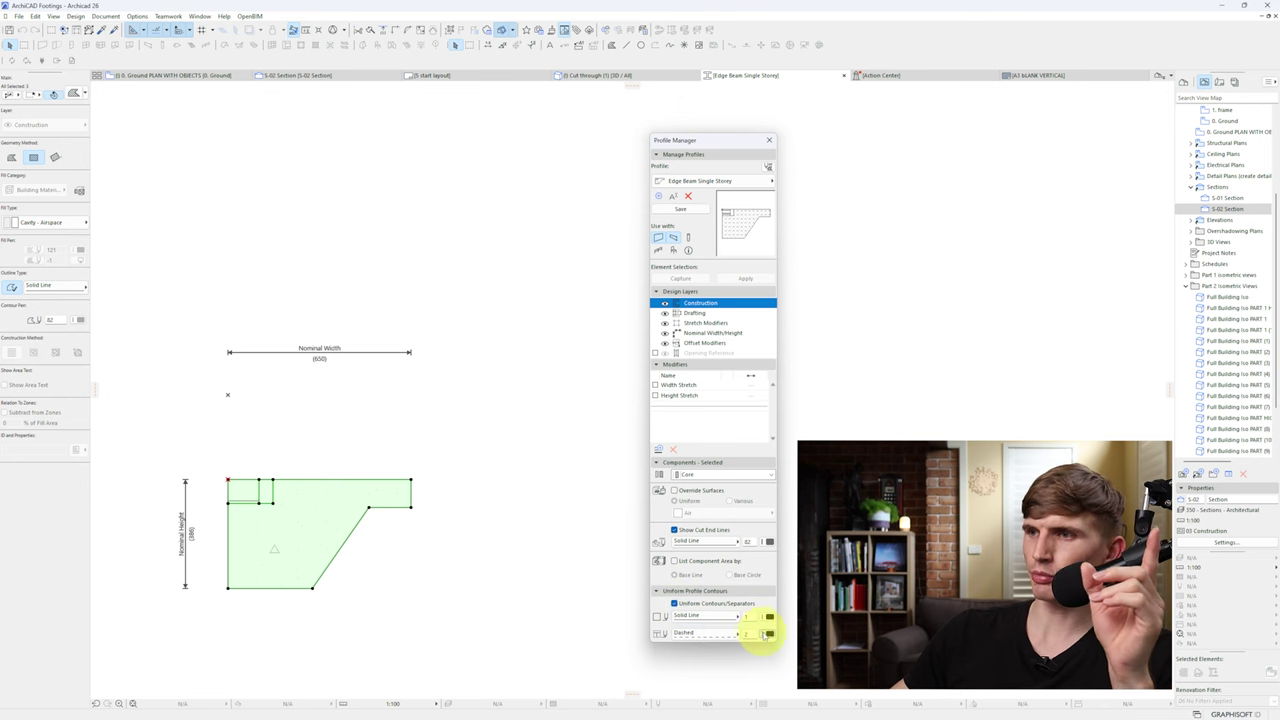
{"action": "left_click", "coordinate": [693, 210]}
Step: Close the Profile Manager and inspect the edge beam in the S-02 Section and the Cut through (1) 3D view
{"action": "double_click", "coordinate": [1238, 209]}
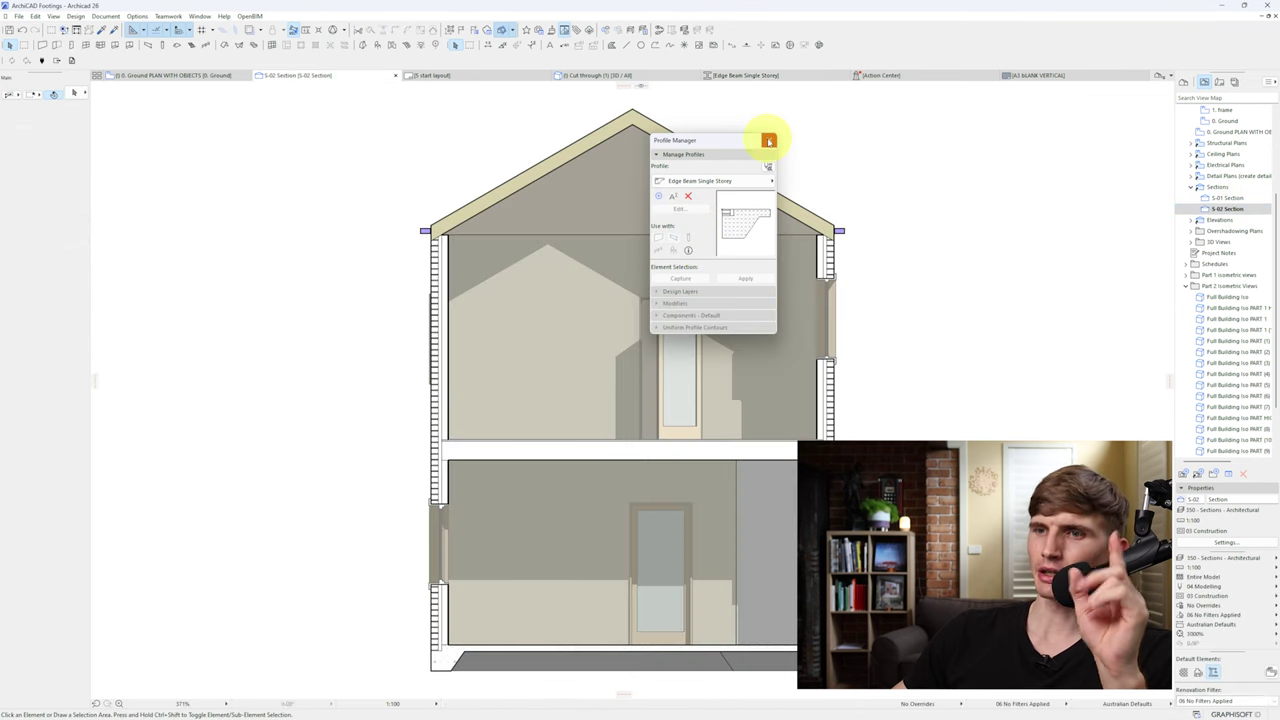
{"action": "left_click", "coordinate": [769, 141]}
{"action": "scroll", "coordinate": [491, 529], "scroll_direction": "up", "scroll_amount": 6}
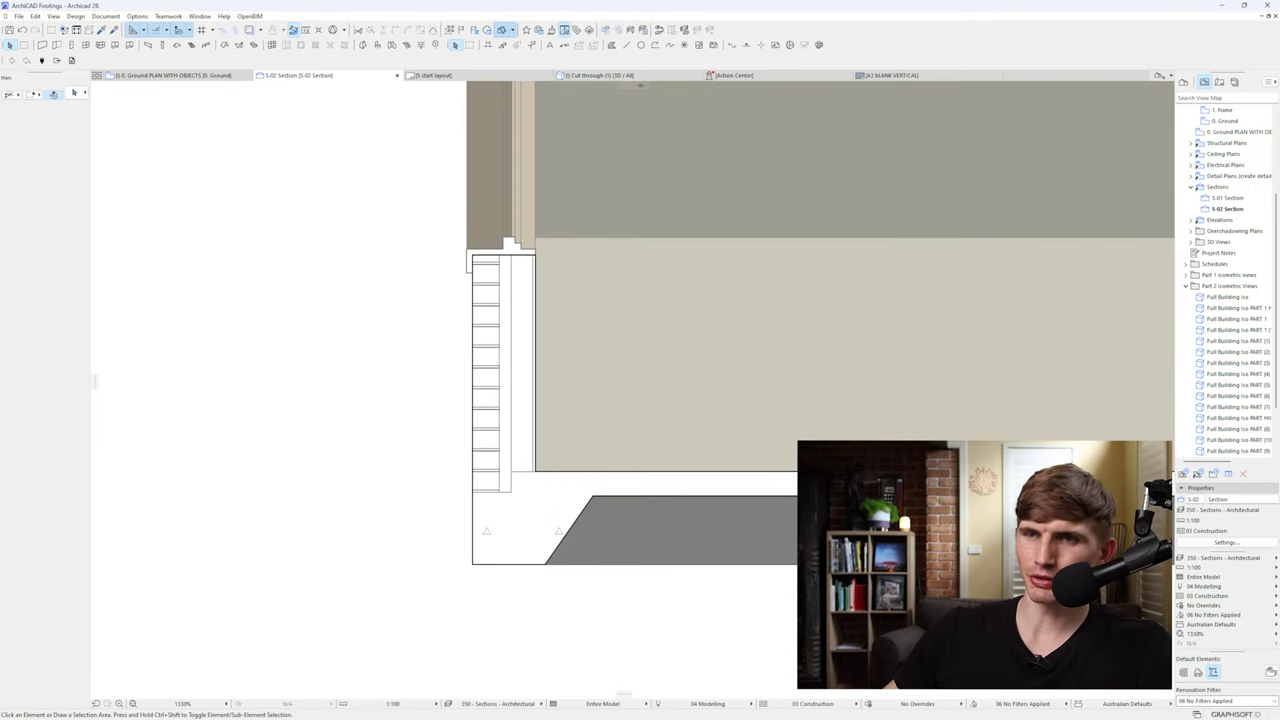
{"action": "key", "text": "F3"}
{"action": "scroll", "coordinate": [527, 502], "scroll_direction": "down", "scroll_amount": 3}
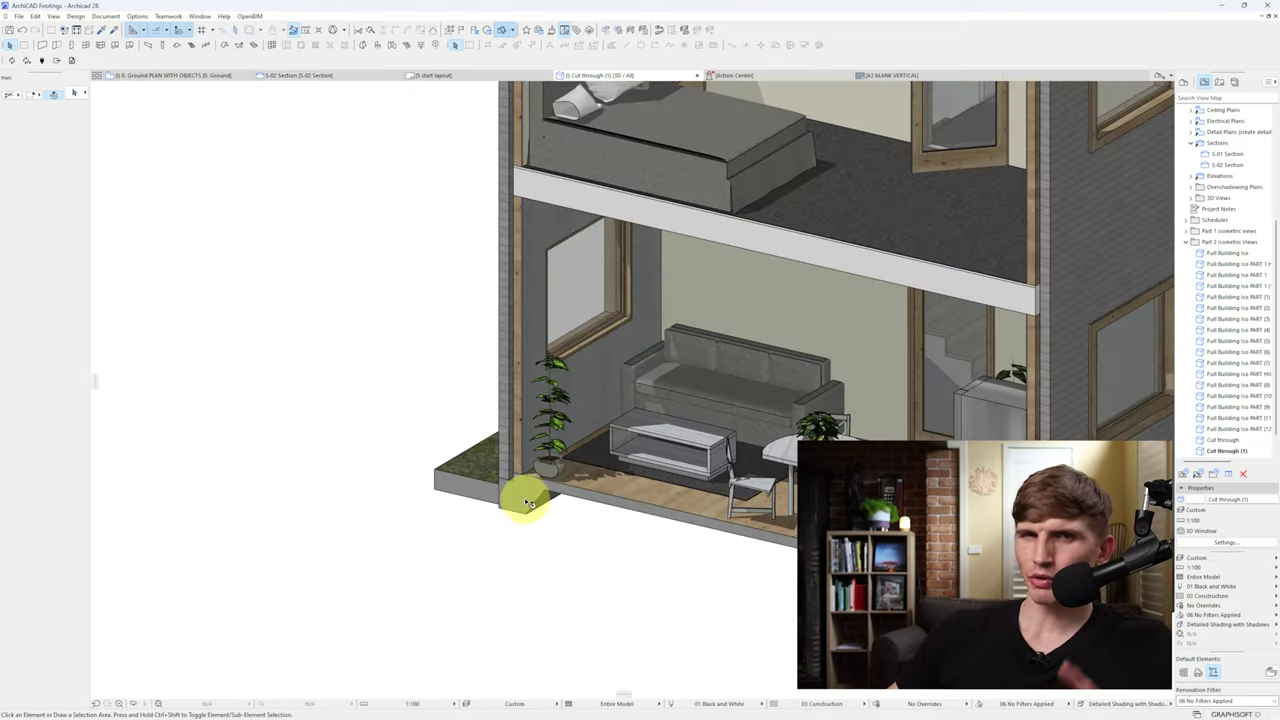
{"action": "scroll", "coordinate": [527, 501], "scroll_direction": "up", "scroll_amount": 2}
{"action": "middle_click_drag", "start_coordinate": [788, 560], "coordinate": [730, 538]}
{"action": "scroll", "coordinate": [700, 524], "scroll_direction": "down", "scroll_amount": 3}
Step: Open the Edge Beam Single Storey profile in the Profile Manager and examine the options for duplicating it
{"action": "left_click", "coordinate": [137, 16]}
{"action": "mouse_move", "coordinate": [163, 29]}
{"action": "left_click", "coordinate": [275, 116]}
{"action": "left_click", "coordinate": [276, 116]}
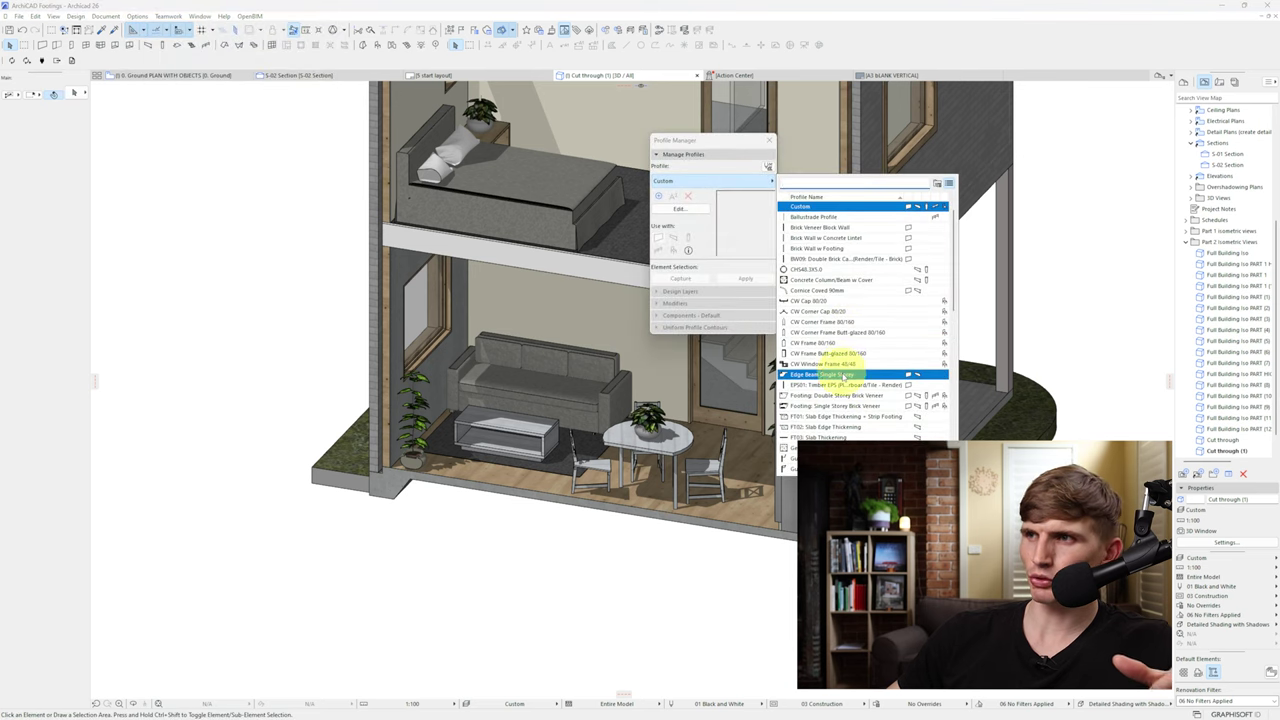
{"action": "left_click", "coordinate": [843, 374]}
{"action": "left_click", "coordinate": [668, 205]}
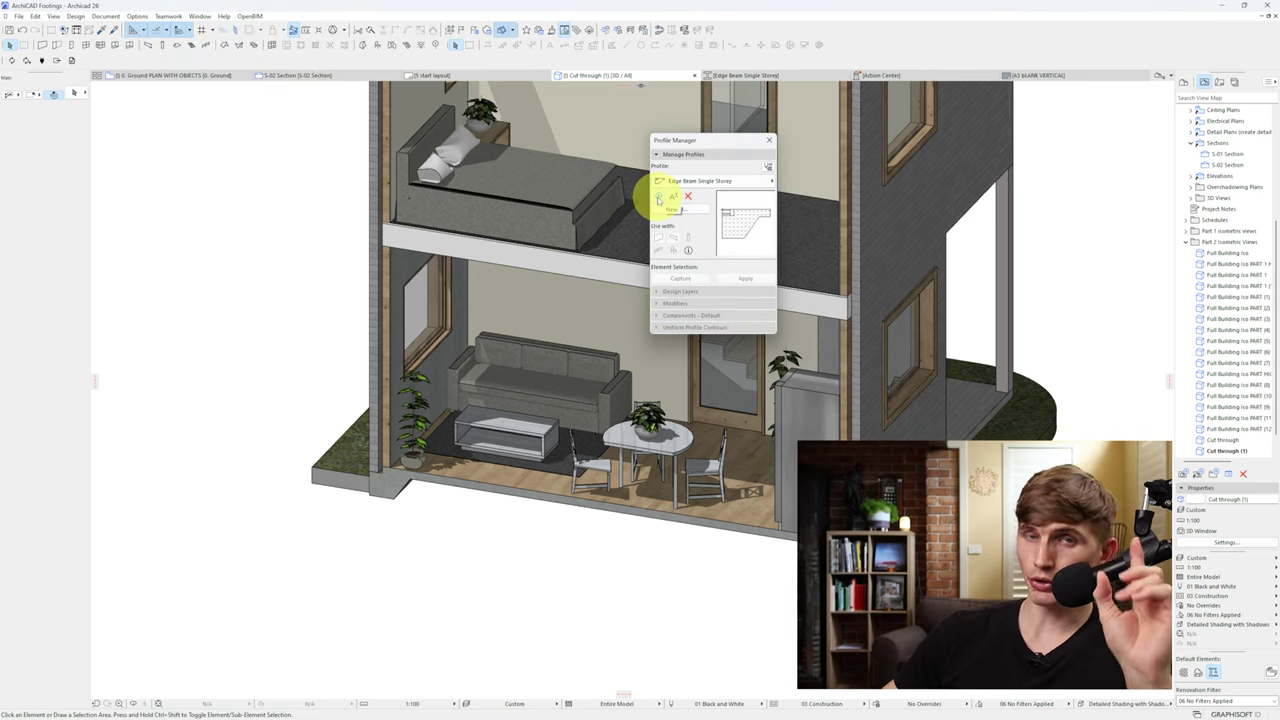
{"action": "left_click", "coordinate": [658, 199]}
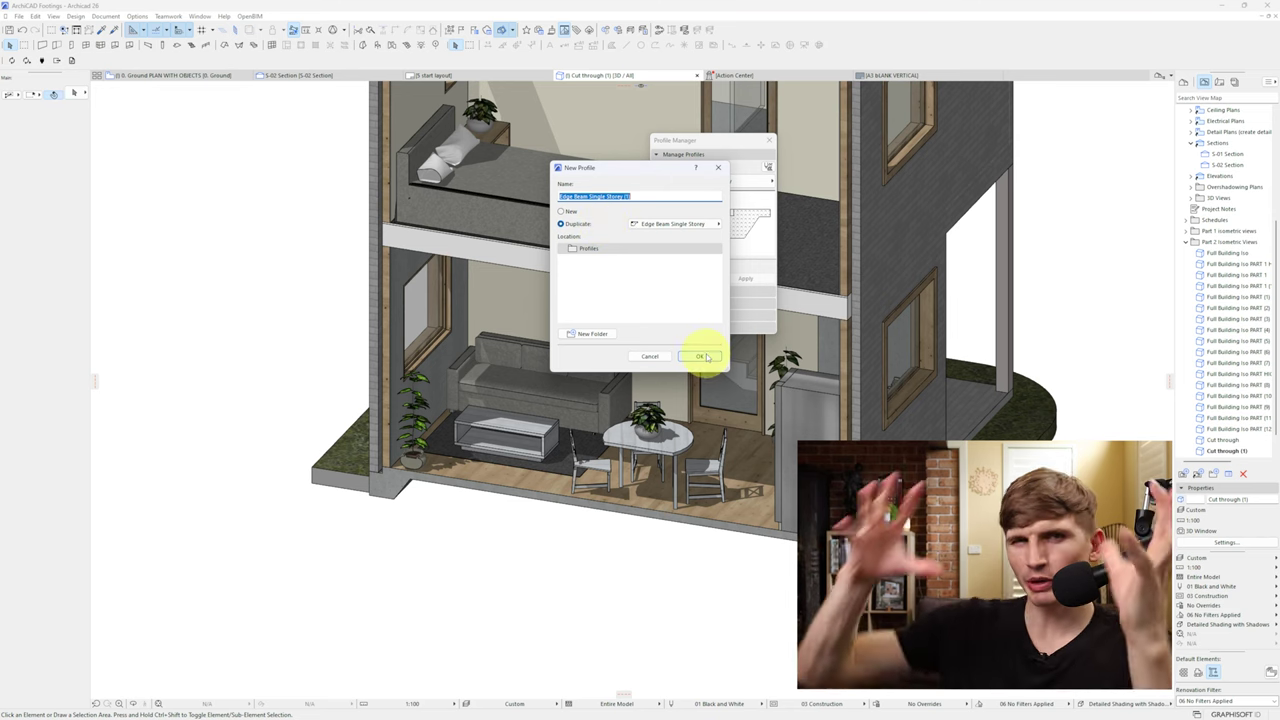
{"action": "left_click", "coordinate": [652, 357]}
Step: Preview the Footing: Double Storey Brick Veneer profile and assign it to the grouped edge beam walls around the building
{"action": "left_click", "coordinate": [708, 182]}
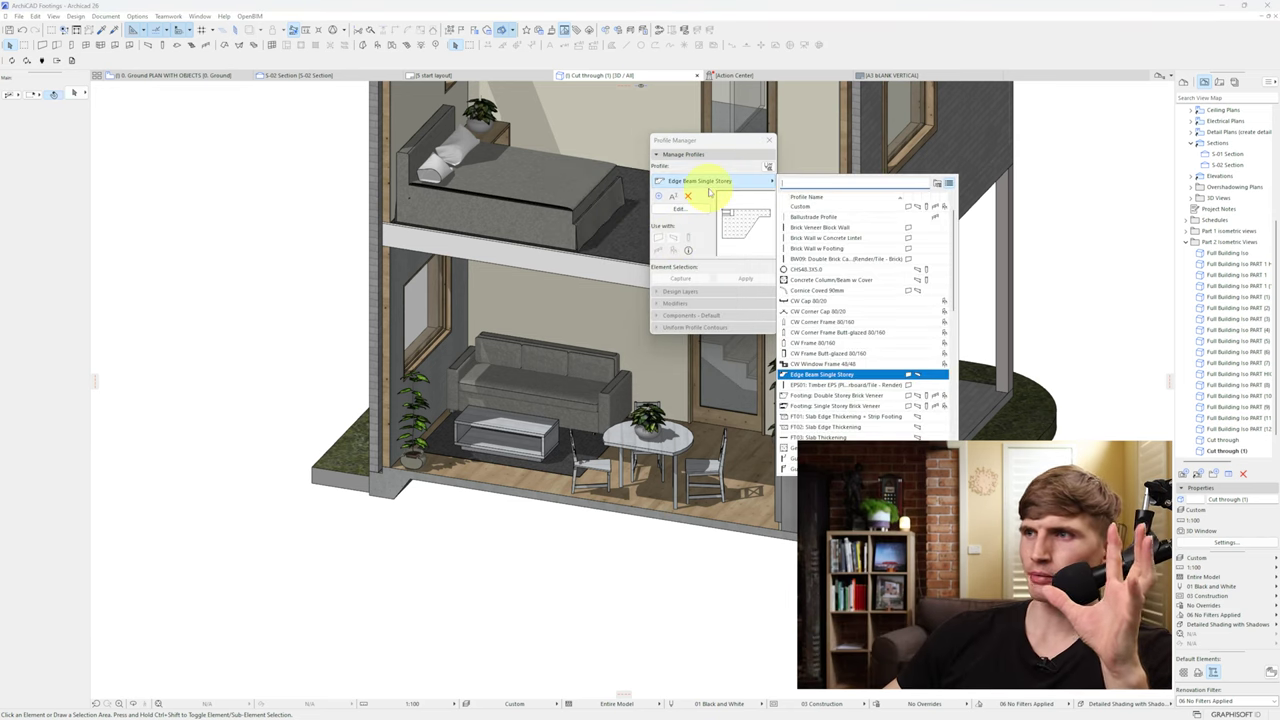
{"action": "left_click", "coordinate": [850, 395]}
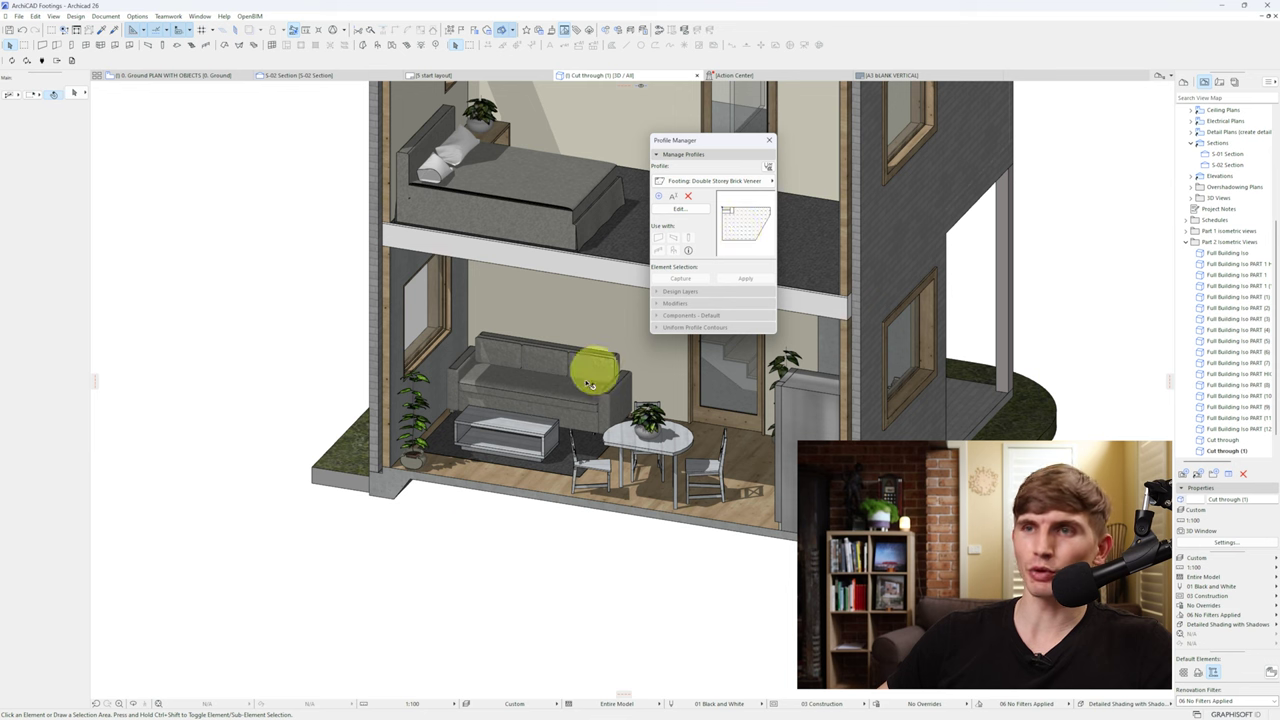
{"action": "left_click", "coordinate": [388, 488]}
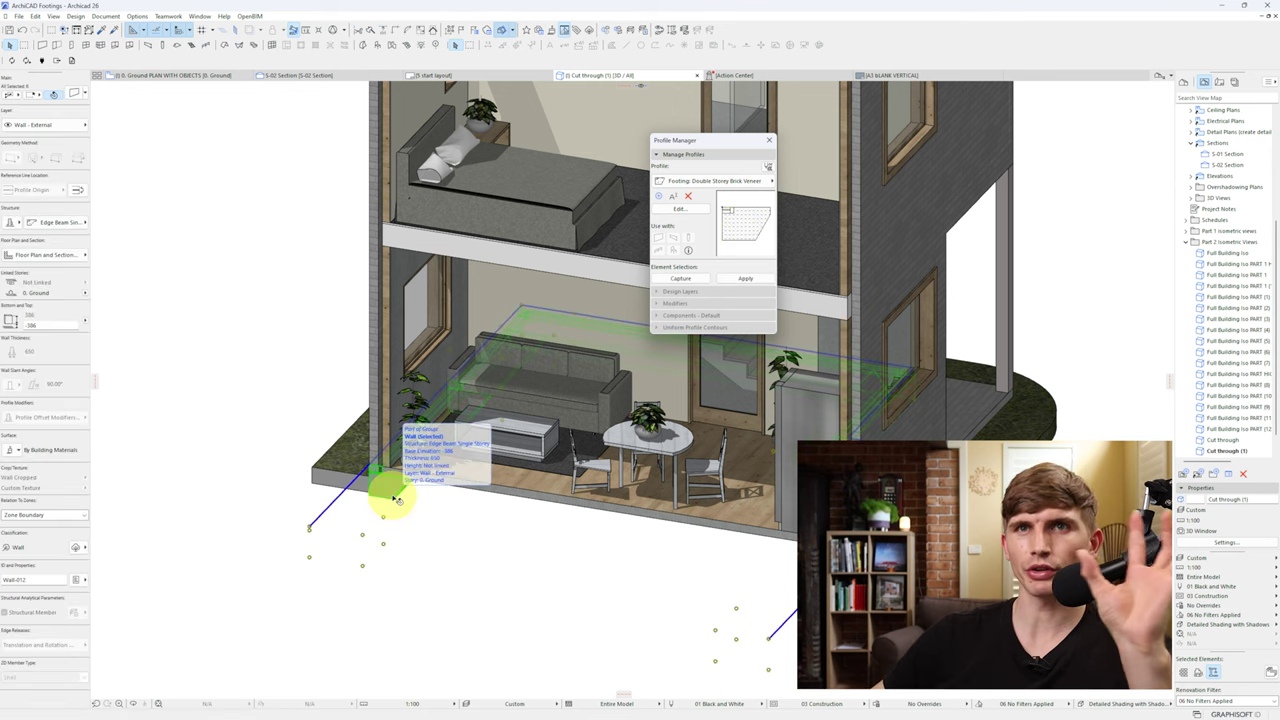
{"action": "left_click", "coordinate": [75, 222]}
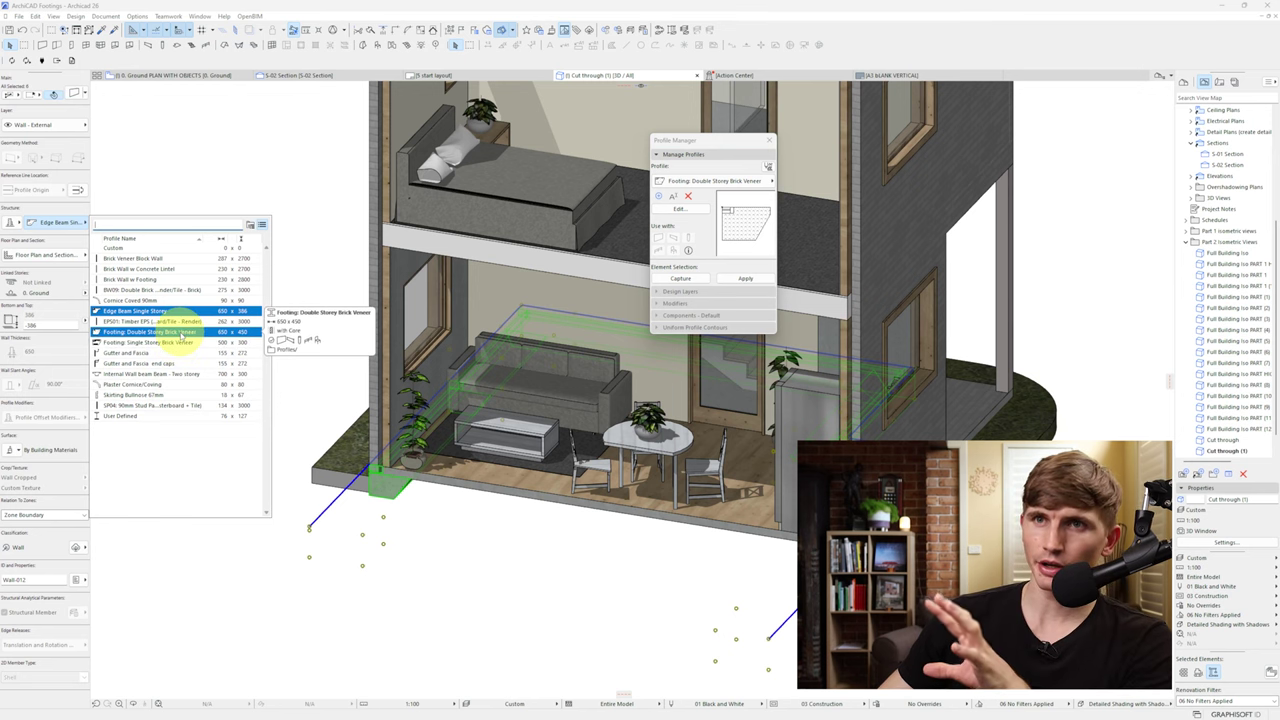
{"action": "left_click", "coordinate": [183, 332]}
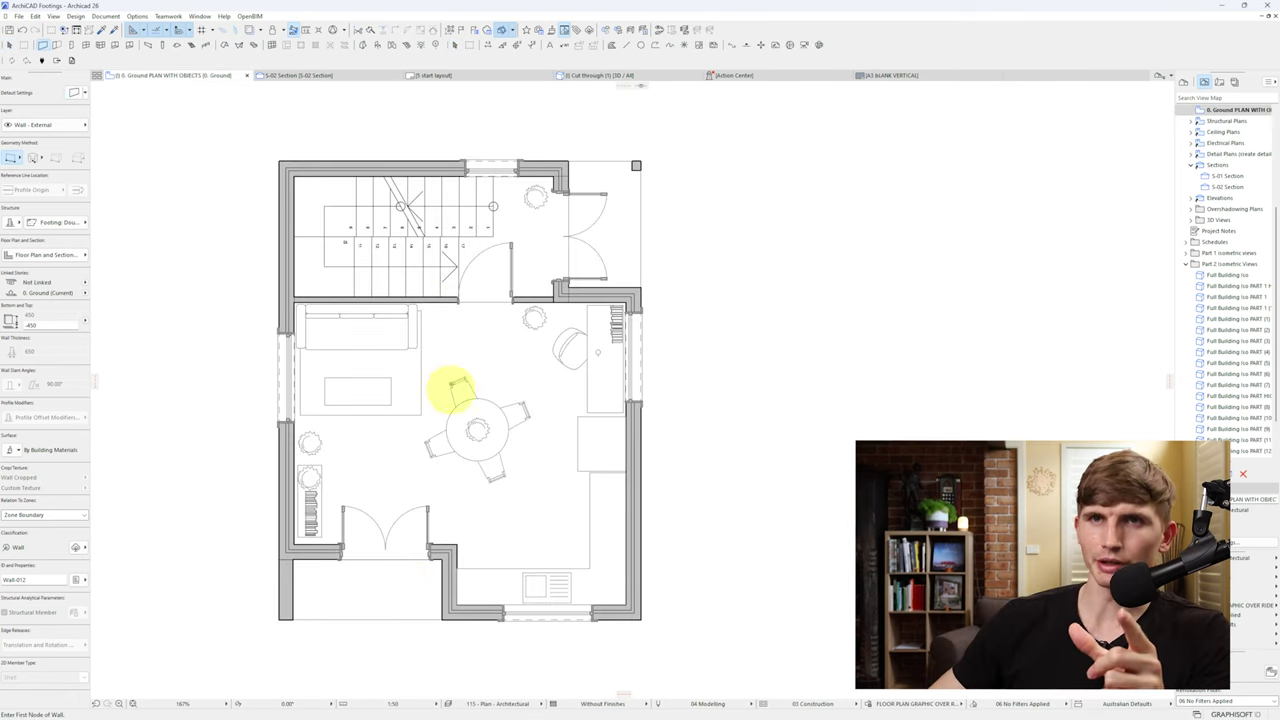
Step: Draw a two-storey internal wall beam on the ground plan from the wall corner beside the rear double doors to the stair wall
{"action": "left_click", "coordinate": [55, 224]}
{"action": "left_click", "coordinate": [171, 366]}
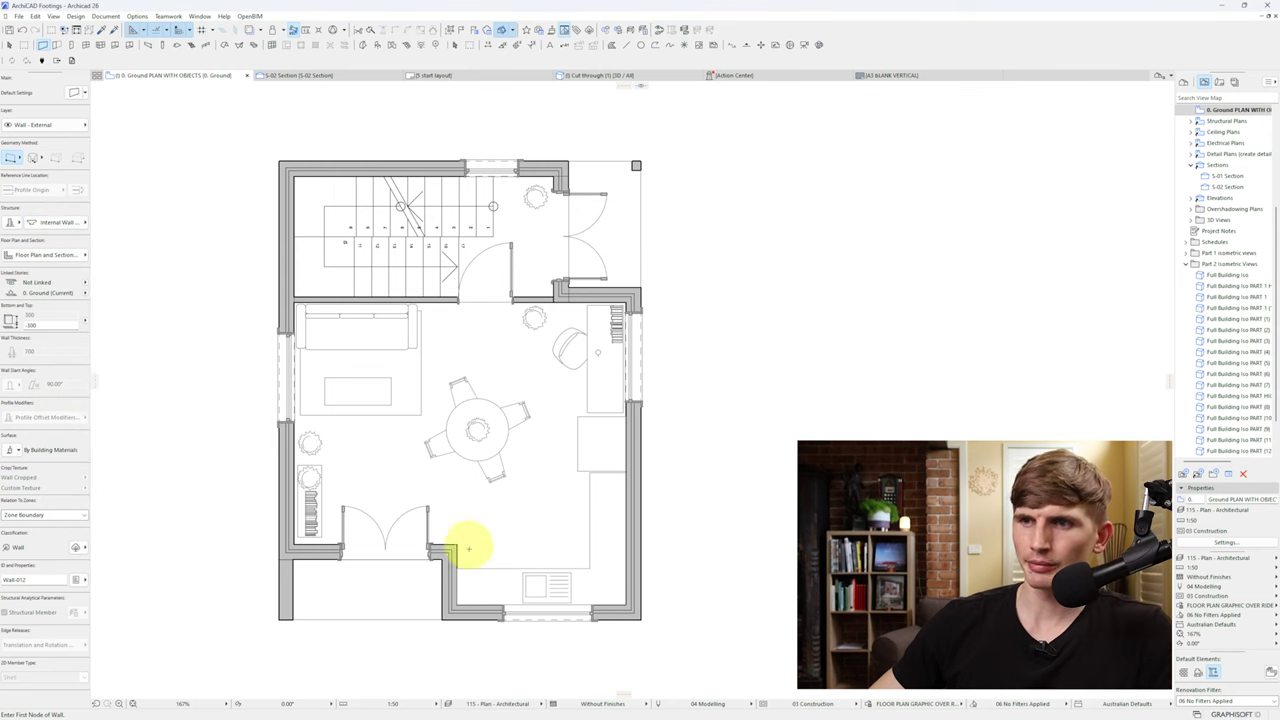
{"action": "left_click", "coordinate": [449, 546]}
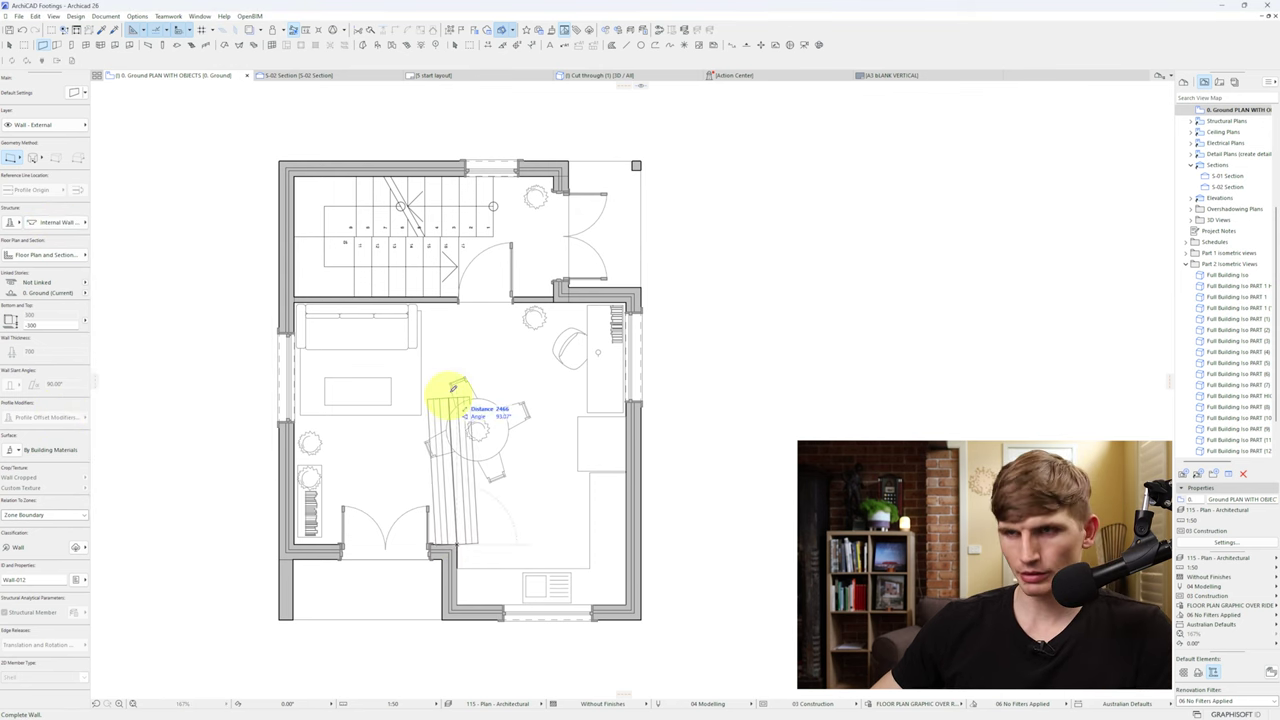
{"action": "left_click", "coordinate": [458, 299]}
Step: Select the new internal beam and send it behind the furniture in the plan's display order
{"action": "key", "text": "Escape"}
{"action": "left_click", "coordinate": [476, 353]}
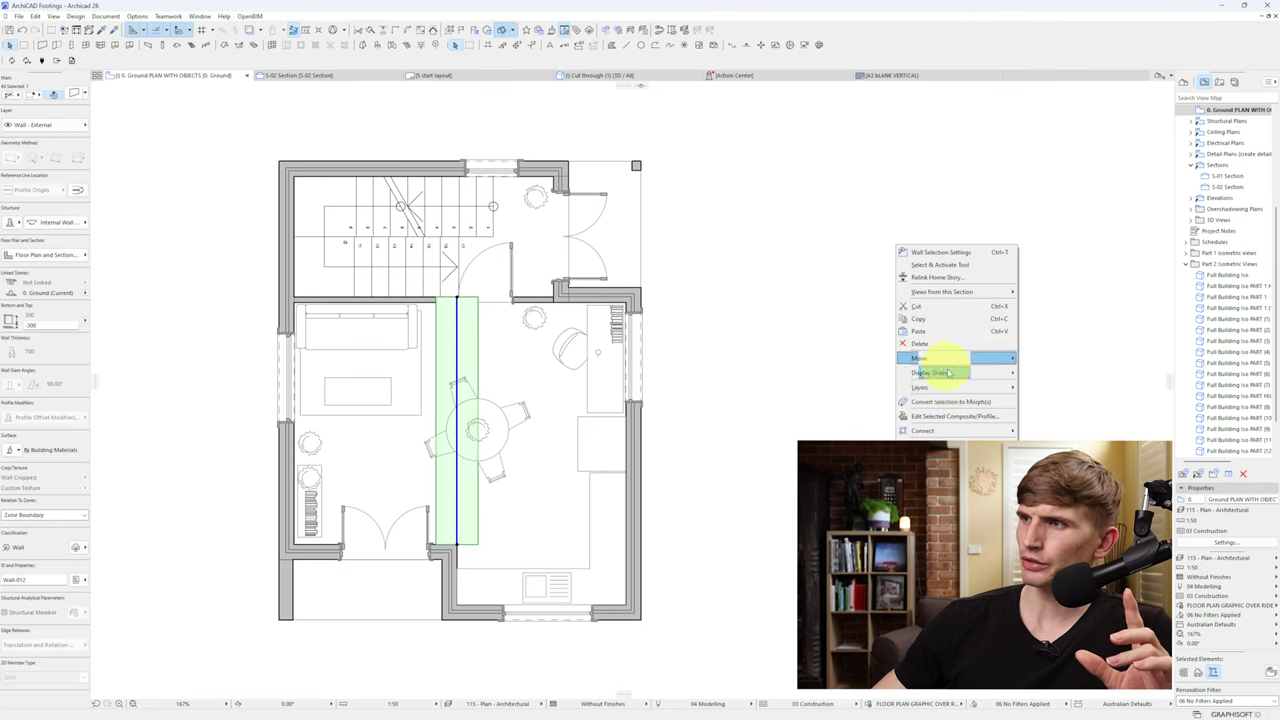
{"action": "mouse_move", "coordinate": [949, 375]}
{"action": "left_click", "coordinate": [1057, 400]}
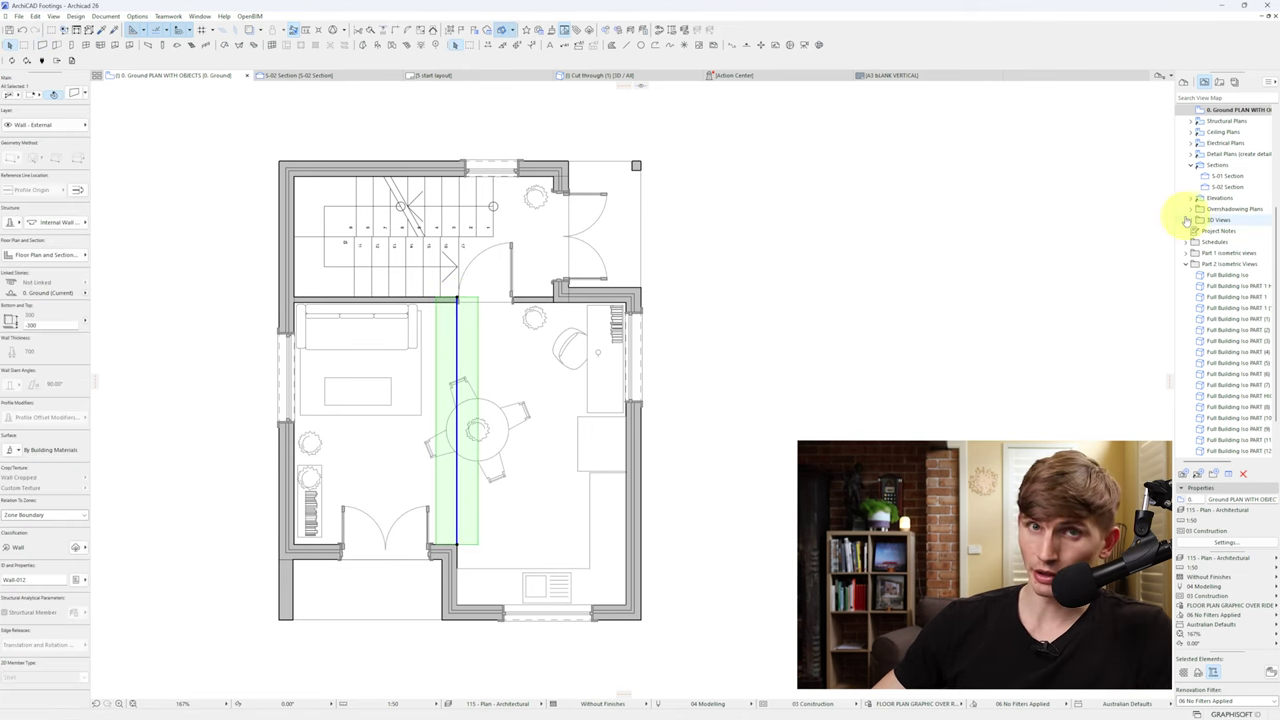